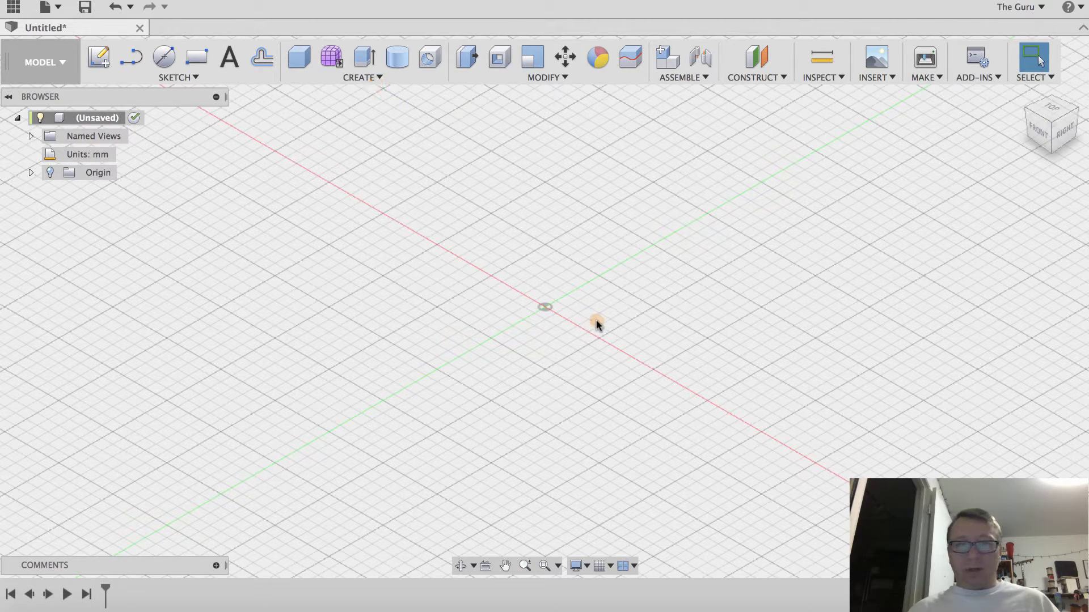
Step: Create a form to enter the sculpting environment and dismiss its introductory notice
left_click(375, 77)
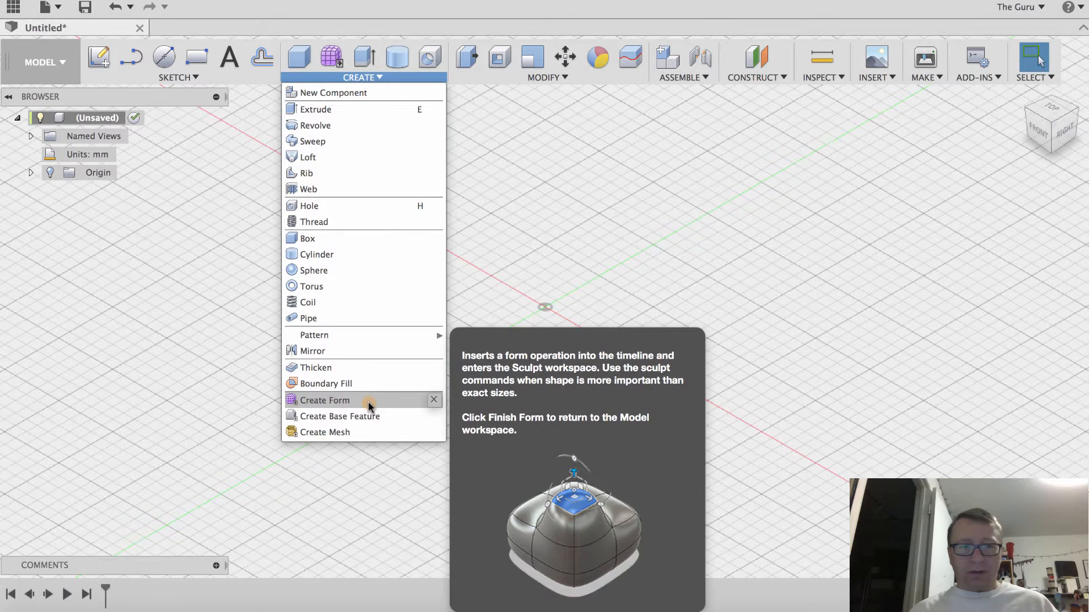
left_click(368, 402)
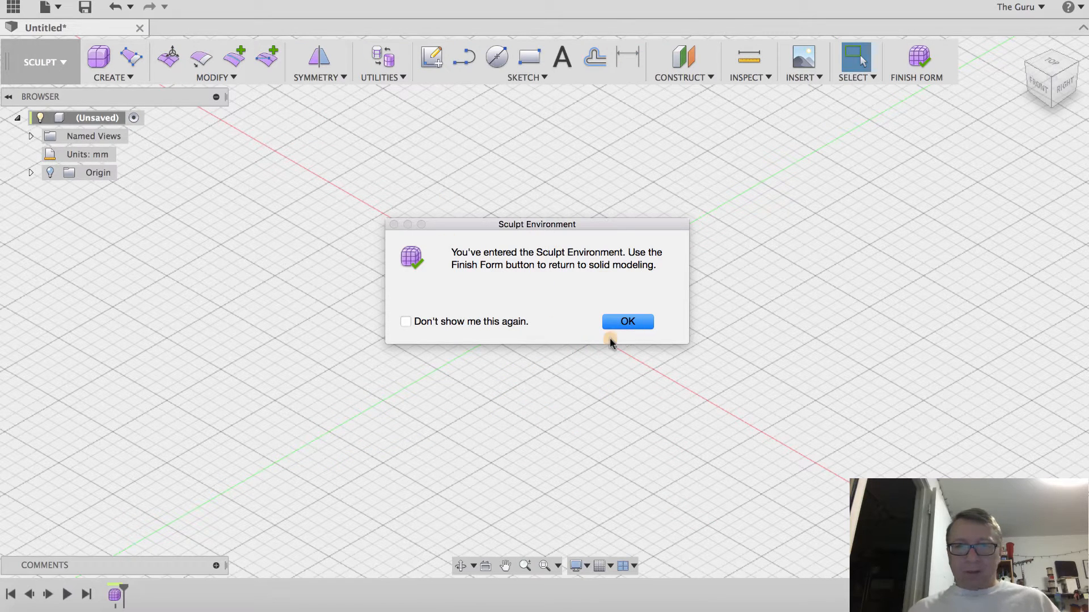
left_click(624, 323)
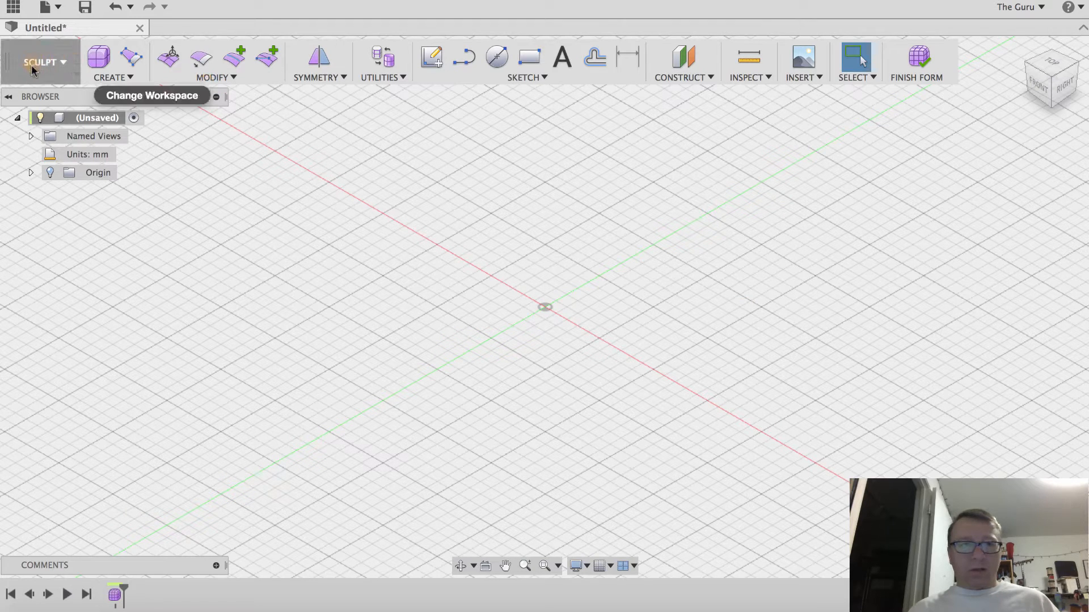
Step: Start a new sketch on a vertical origin plane
left_click(430, 64)
left_click(567, 256)
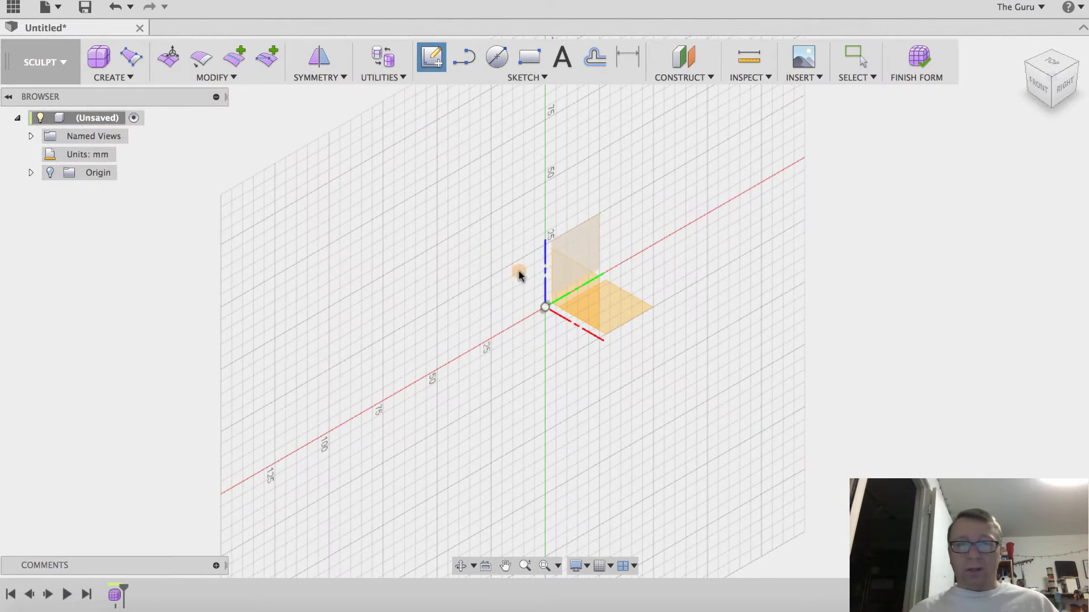
left_click(570, 291)
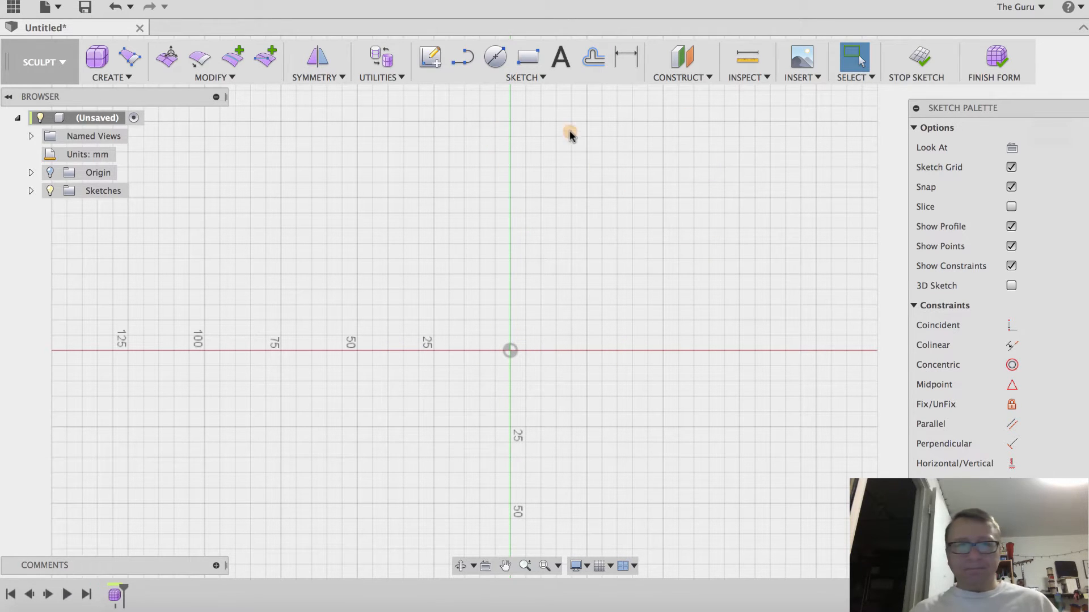
Step: Sketch a six-point wavy profile spline from about 15 mm beside the origin on the horizontal axis up to about 55 mm high
left_click(497, 75)
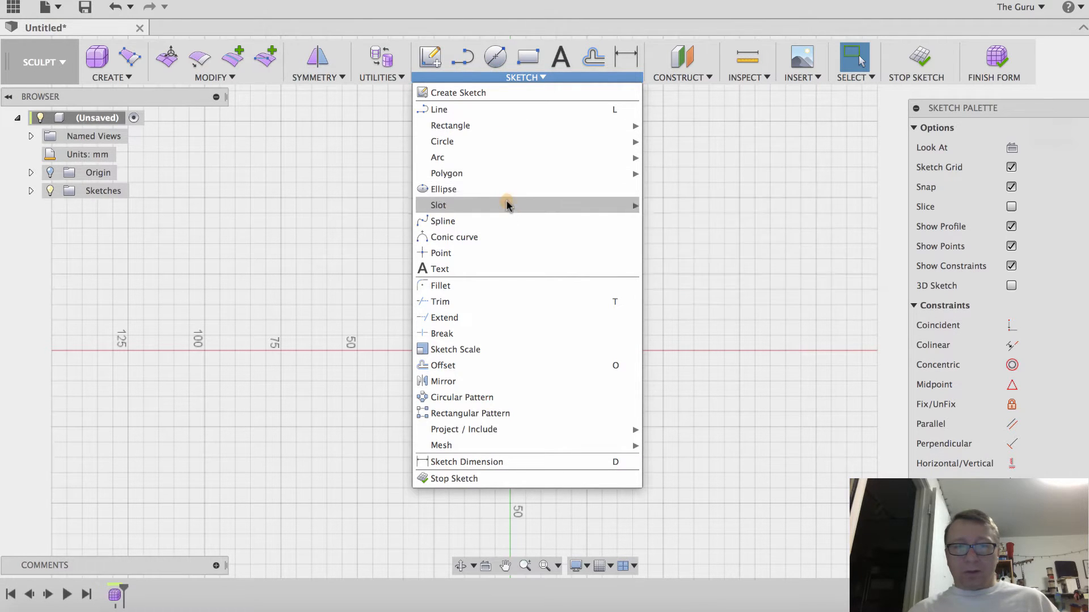
left_click(499, 221)
mouse_move(596, 266)
middle_mouse_down()
mouse_move(581, 284)
mouse_move(549, 288)
middle_mouse_up()
scroll(523, 329, "down", 2)
scroll(522, 329, "up", 5)
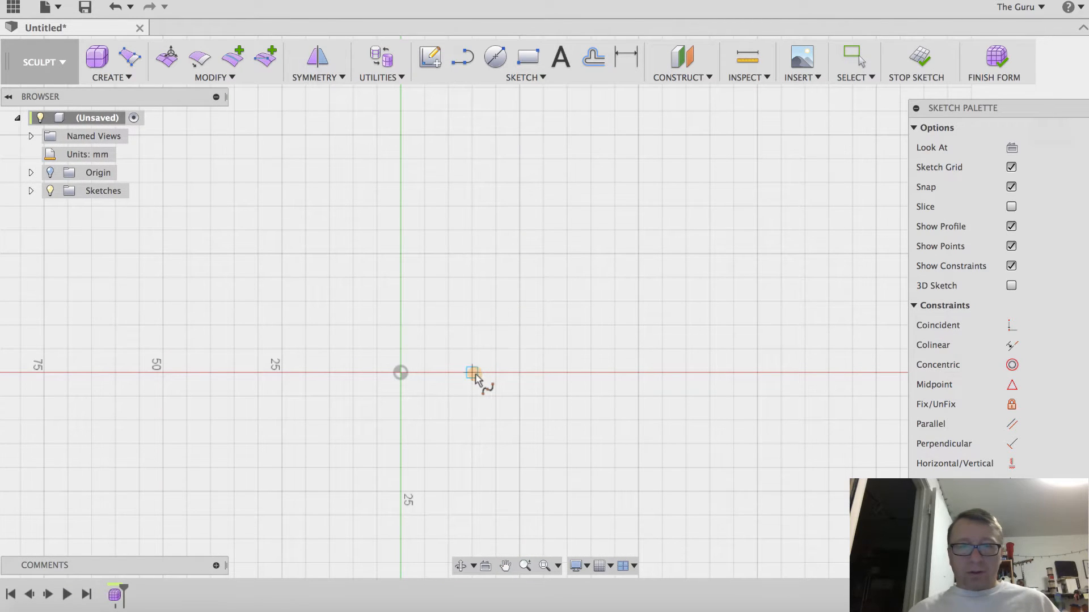
left_click(496, 325)
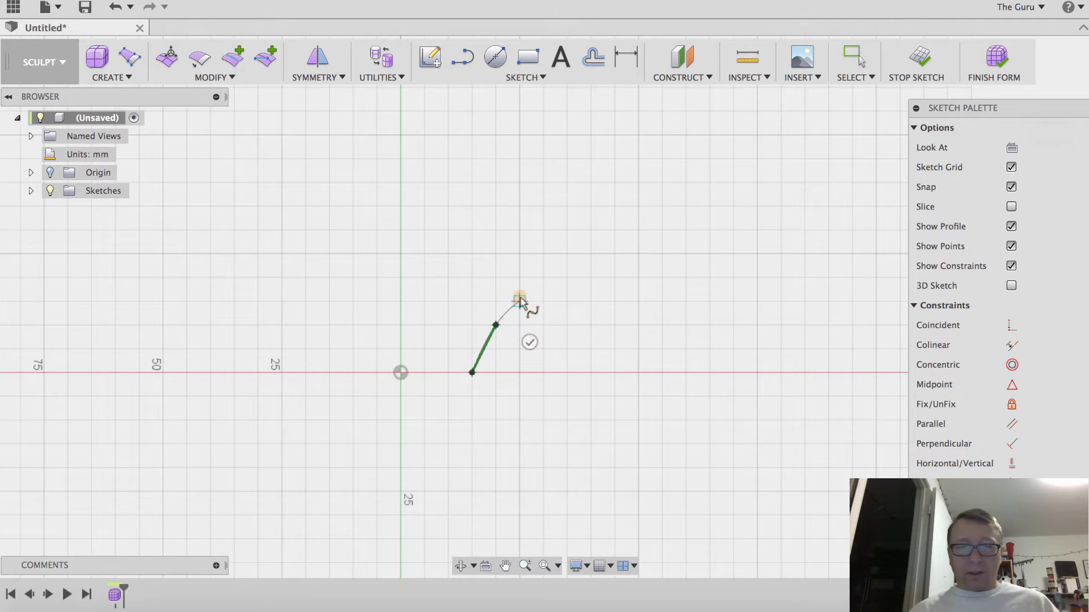
left_click(519, 278)
left_click(519, 206)
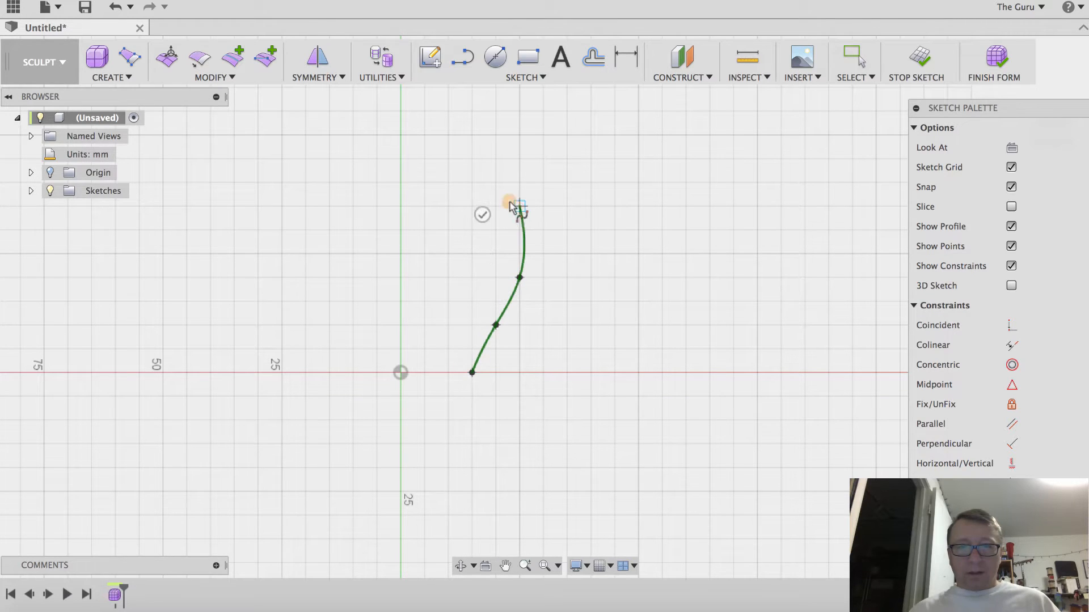
left_click(472, 159)
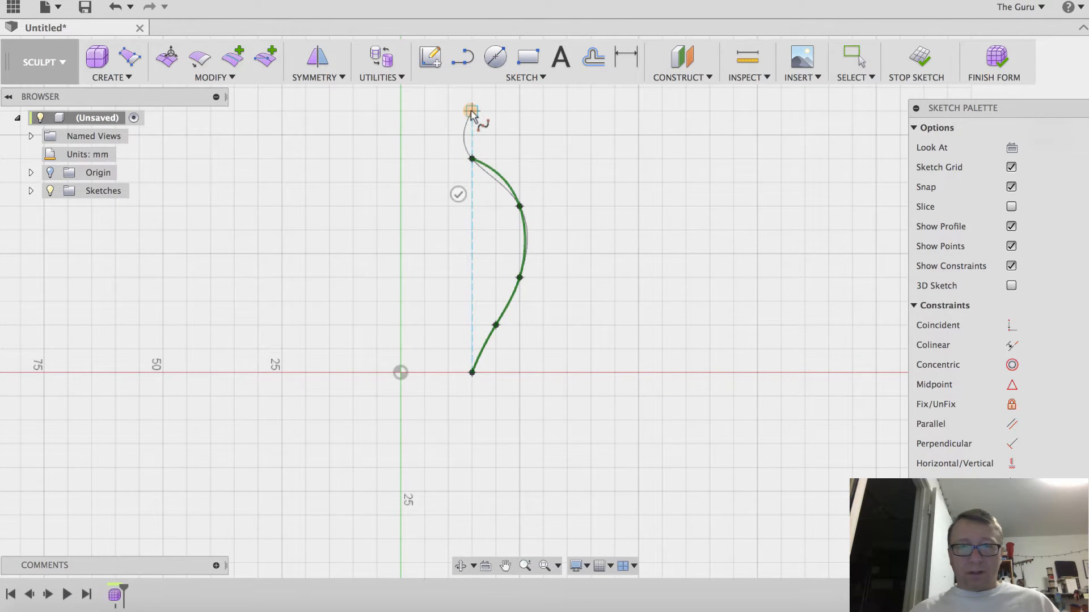
left_click(472, 112)
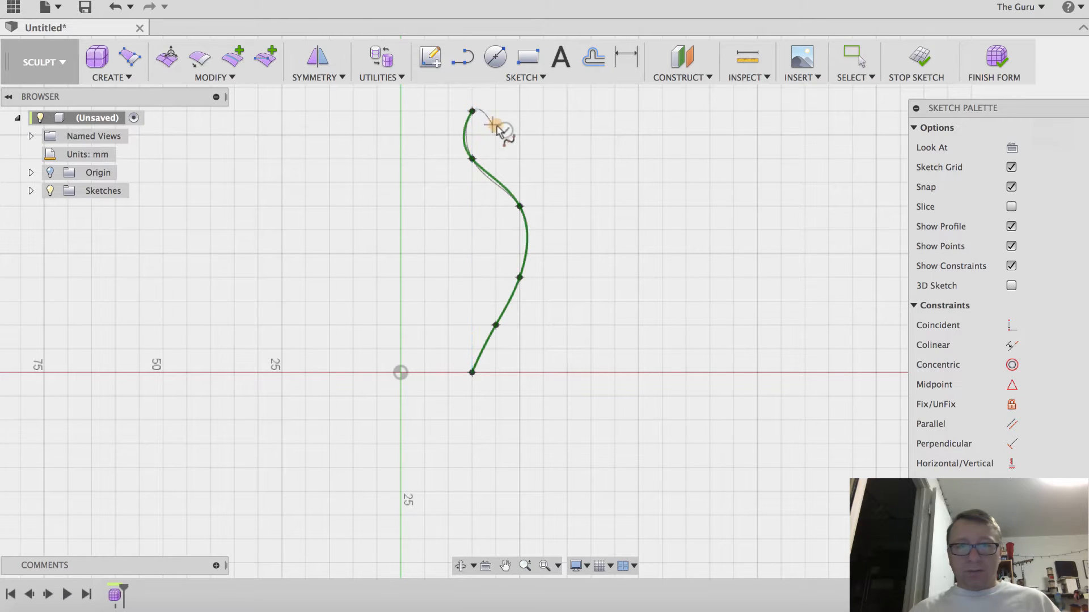
left_click(504, 130)
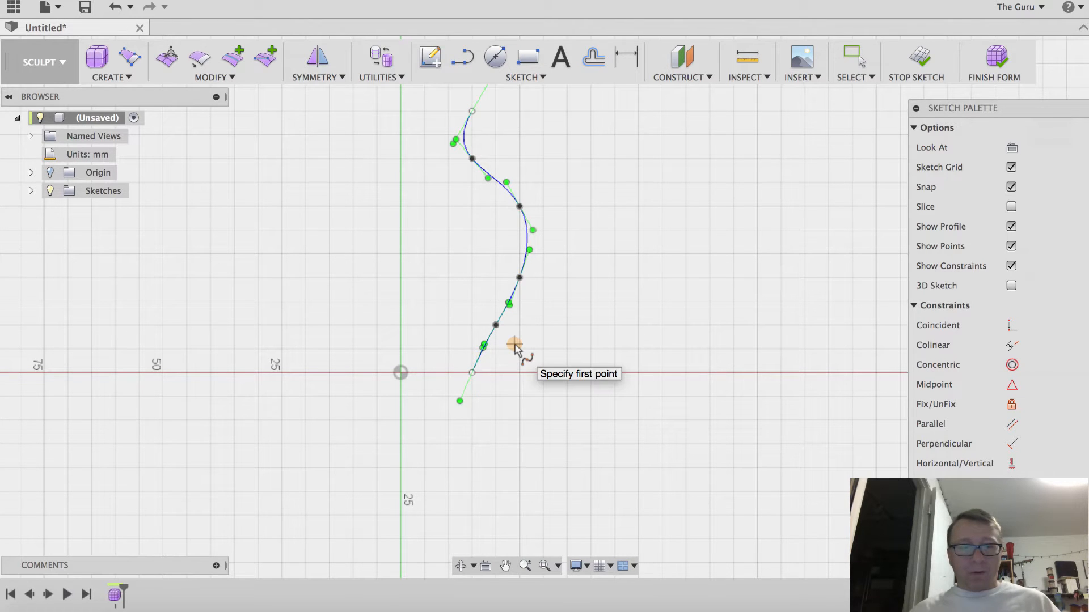
key("Escape")
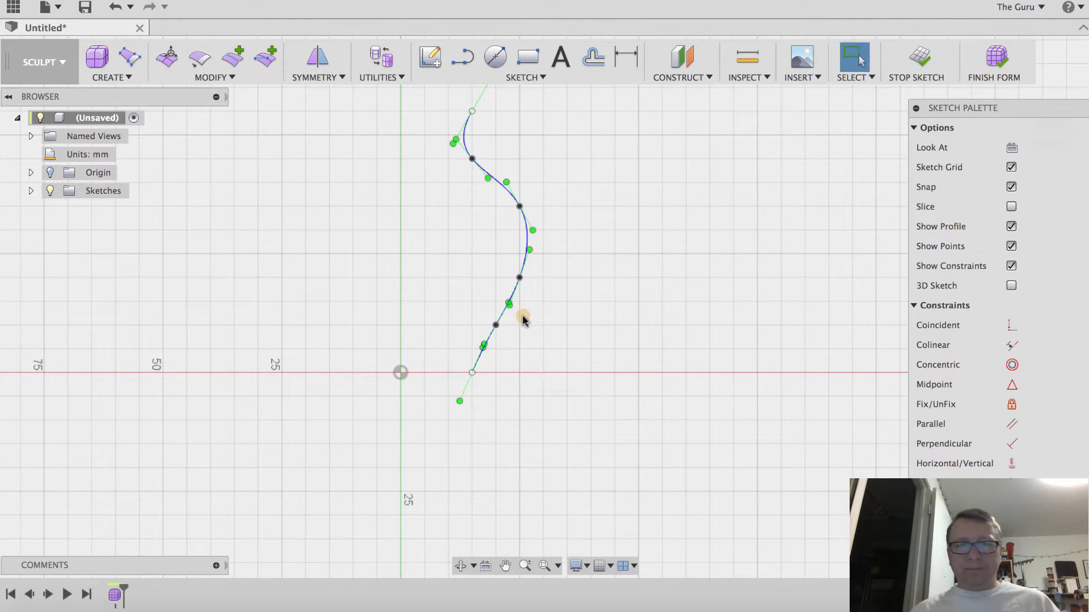
Step: Align the tangent handle at the spline's lower endpoint vertically so the curve leaves the horizontal axis at a right angle
scroll(452, 332, "up", 3)
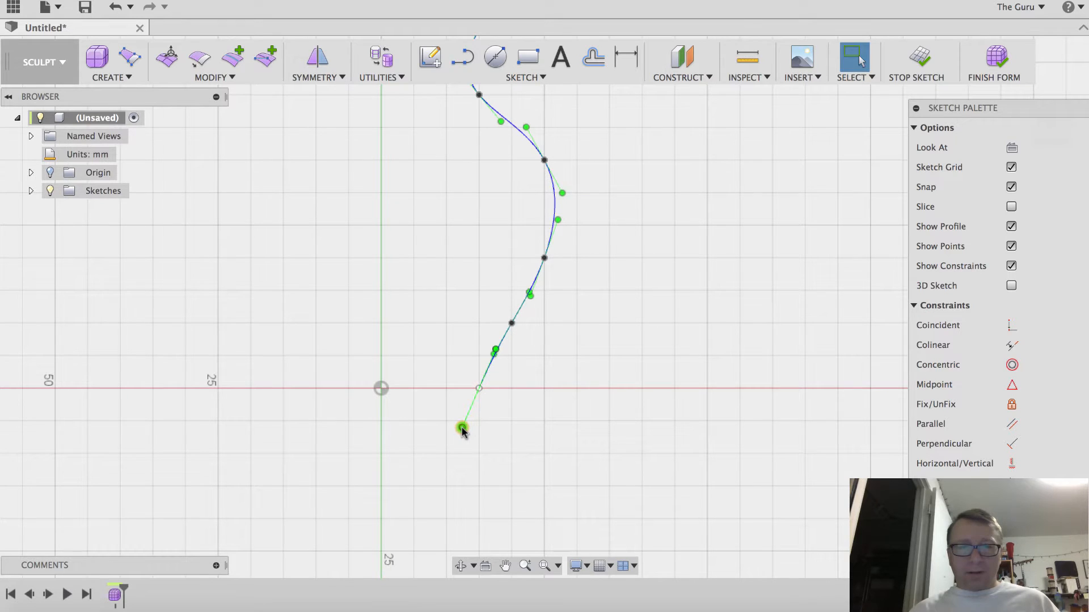
left_click(463, 401)
left_click_drag(469, 429, 477, 425)
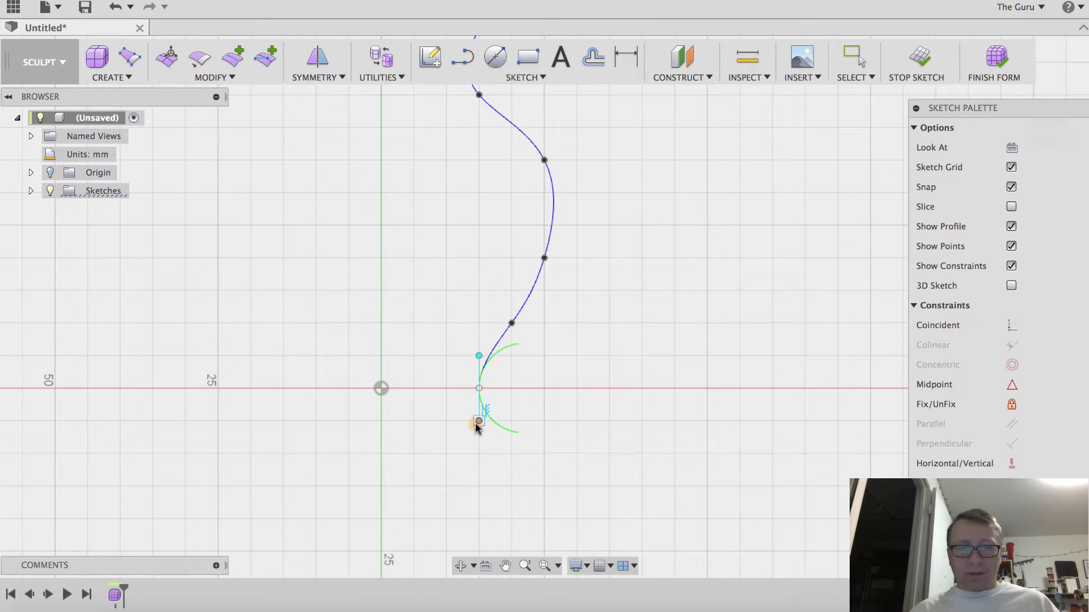
scroll(484, 389, "up", 3)
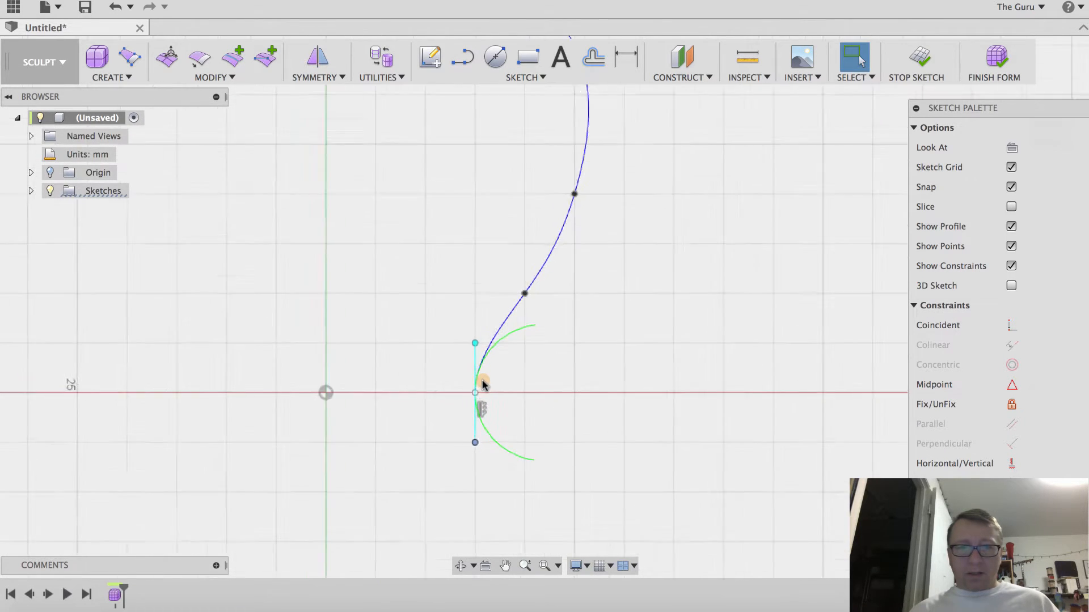
left_click(532, 386)
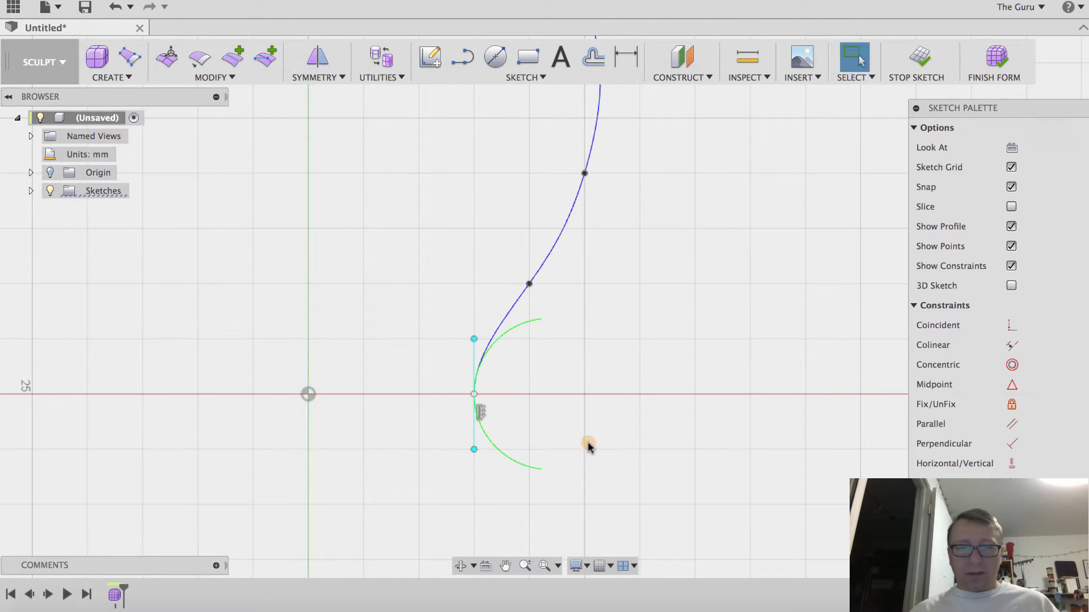
Step: Draw a horizontal line from the spline's lower endpoint to the origin, about 15 mm long
scroll(626, 322, "down", 2)
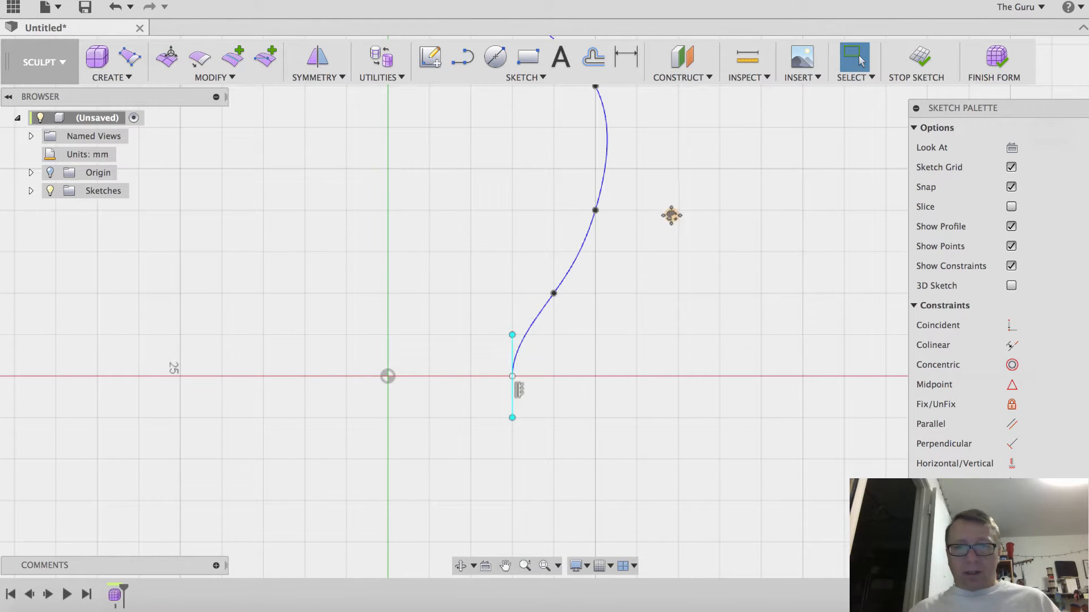
middle_click_drag(666, 219, 668, 224)
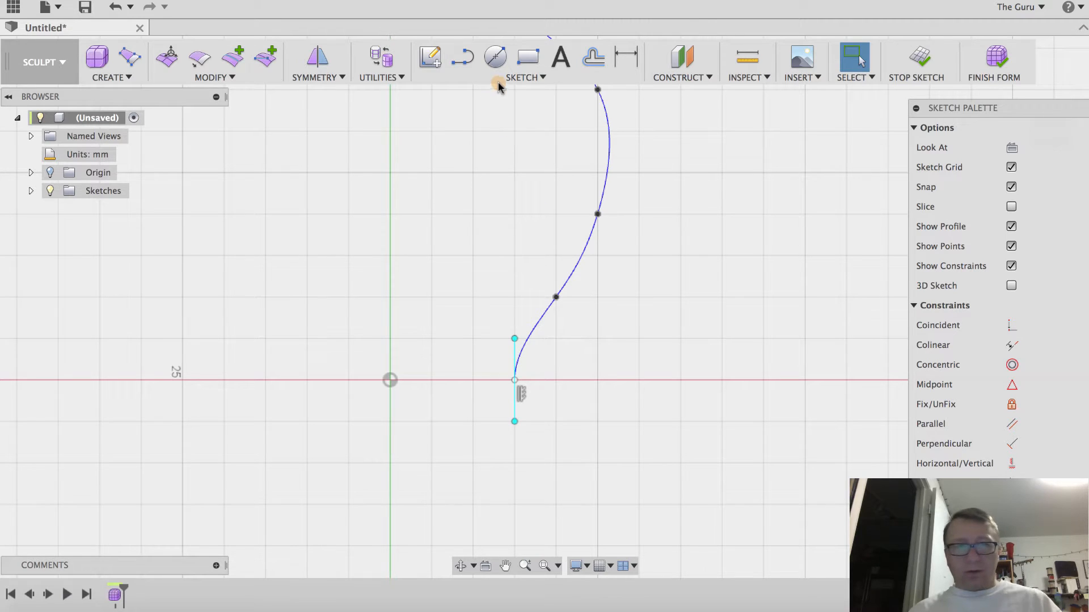
left_click(462, 57)
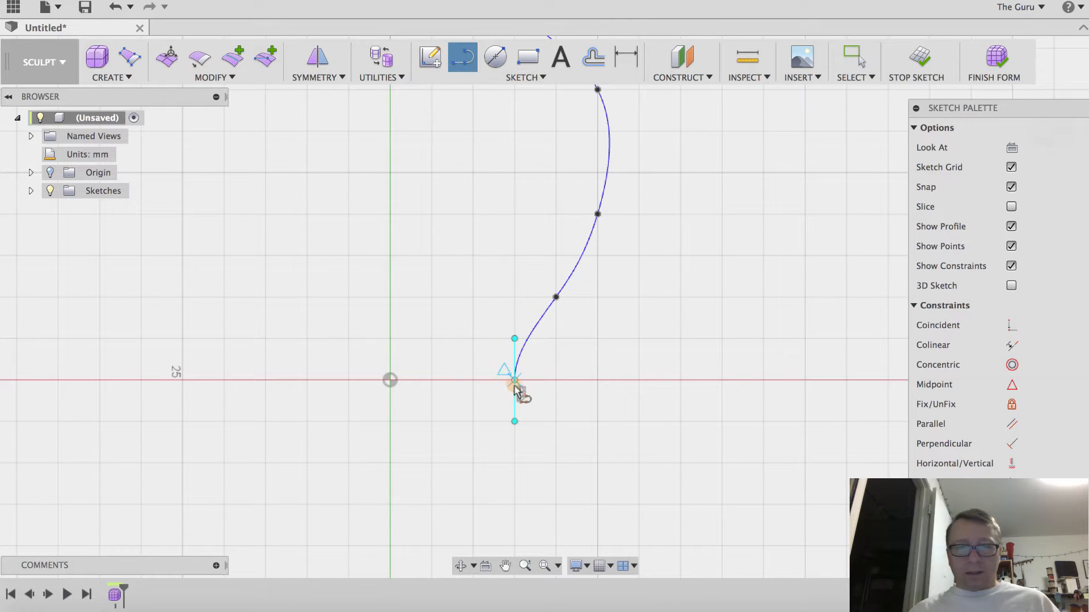
left_click_drag(514, 380, 389, 381)
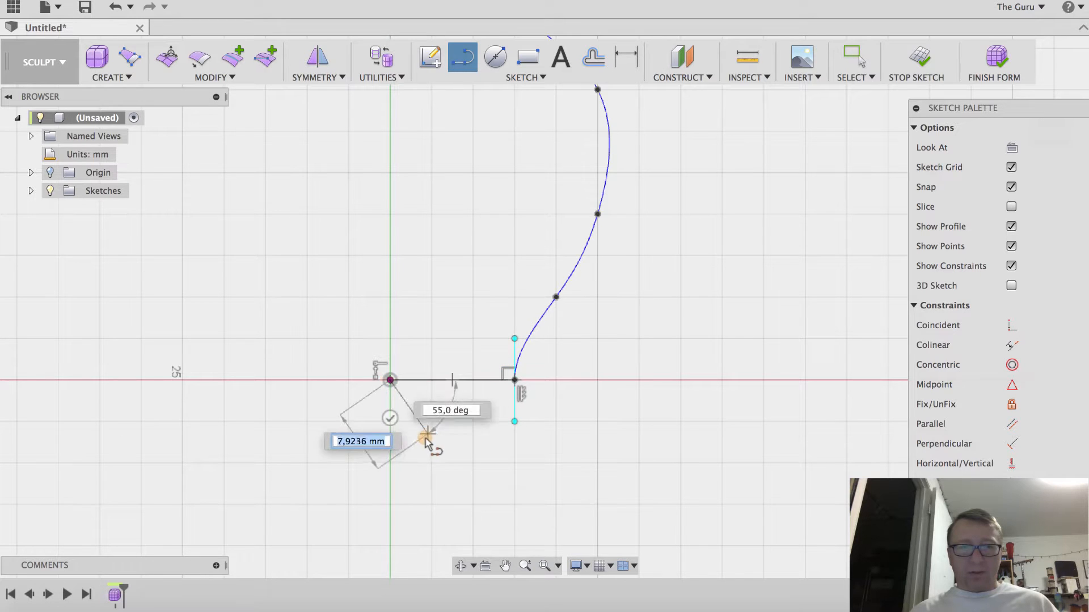
key("Escape")
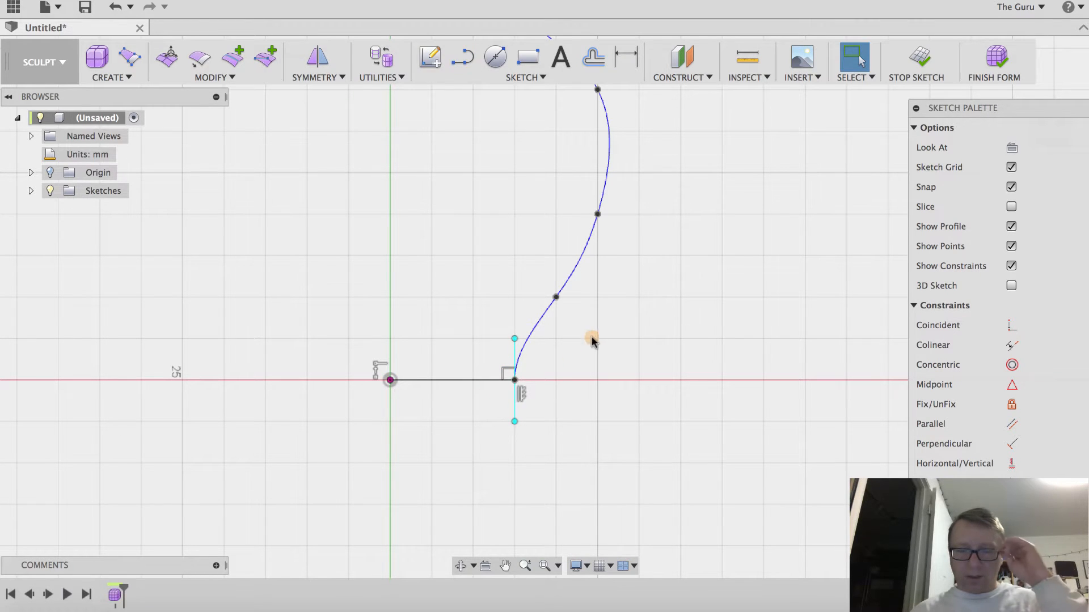
Step: Try to reshape the lower curve with the tangent handle of the spline's second point from the base
scroll(593, 338, "down", 3)
scroll(601, 131, "up", 2)
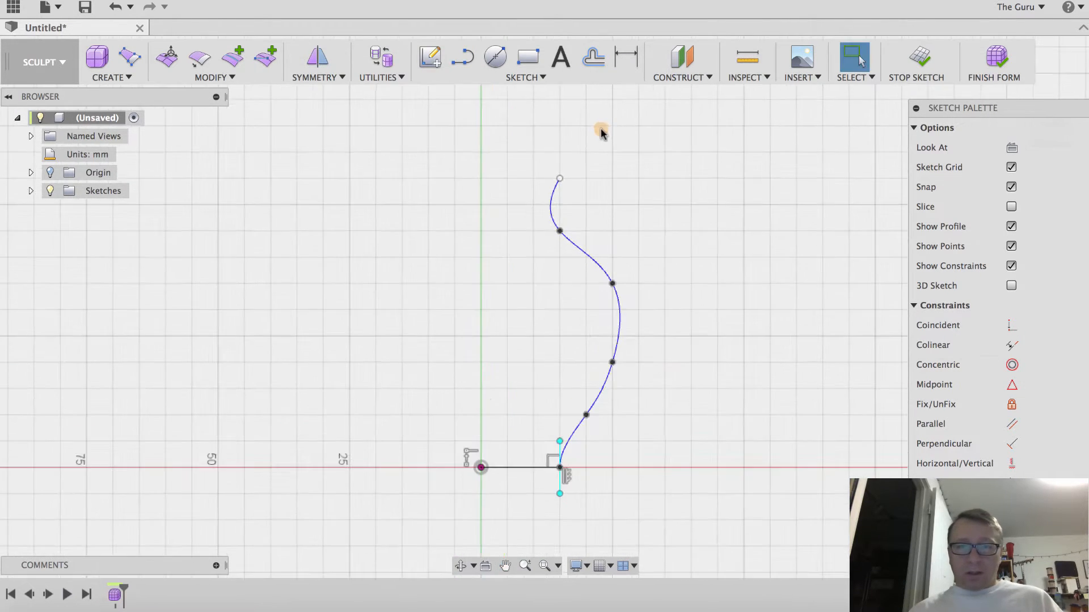
left_click(586, 417)
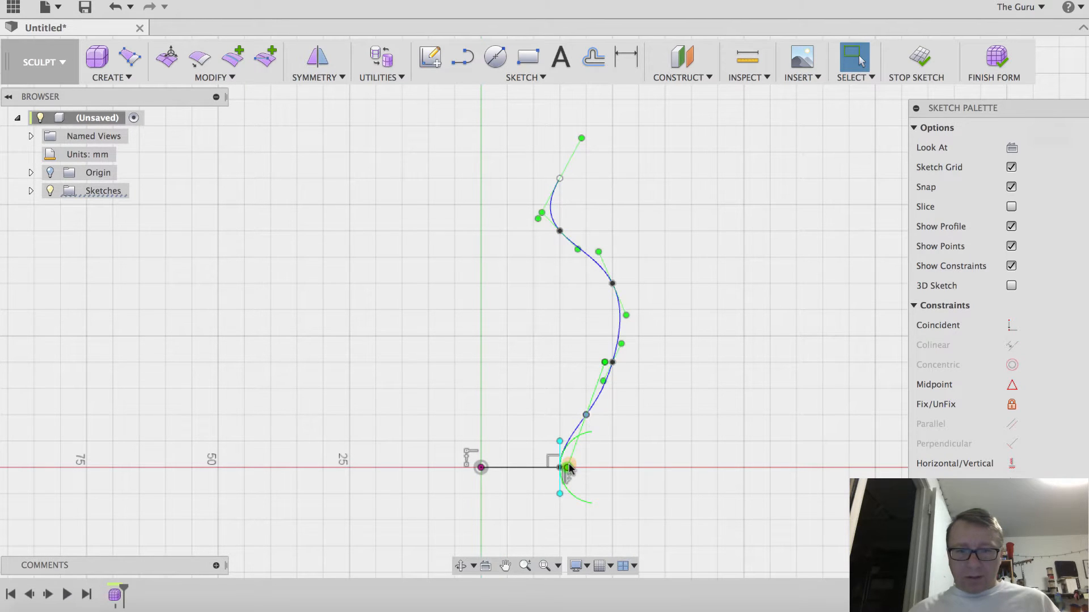
left_click_drag(567, 468, 586, 416)
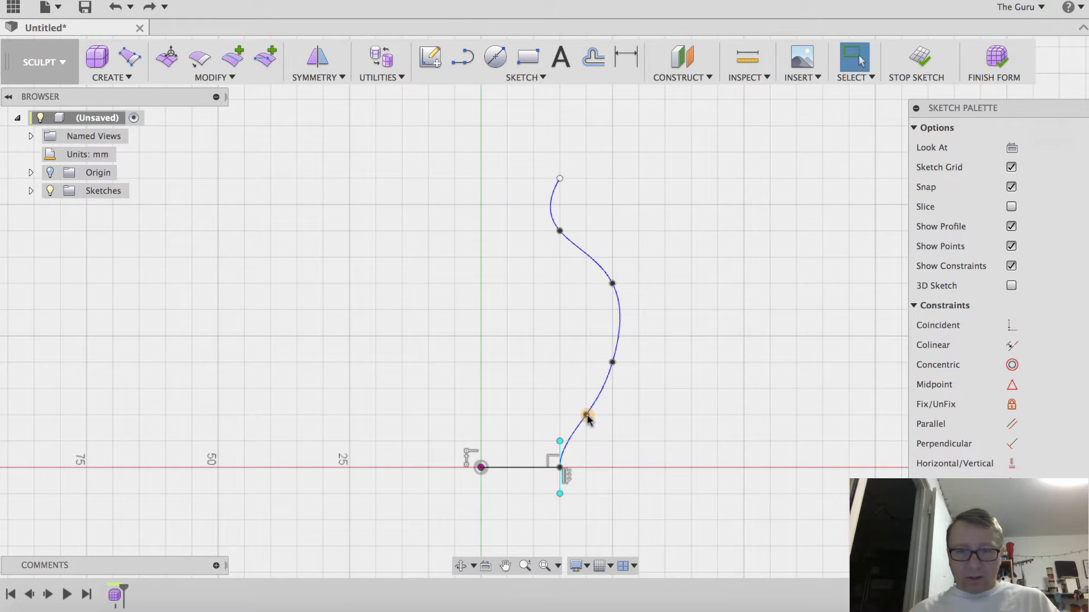
Step: Move the spline's fourth point from the base slightly down and its second point inward and up
left_click(584, 418)
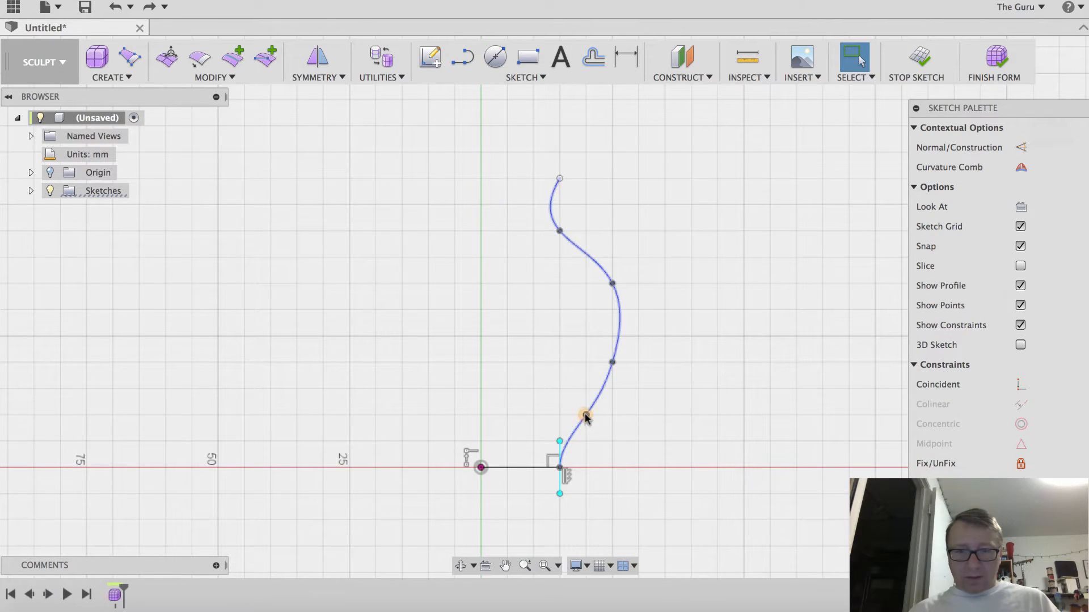
left_click(612, 361)
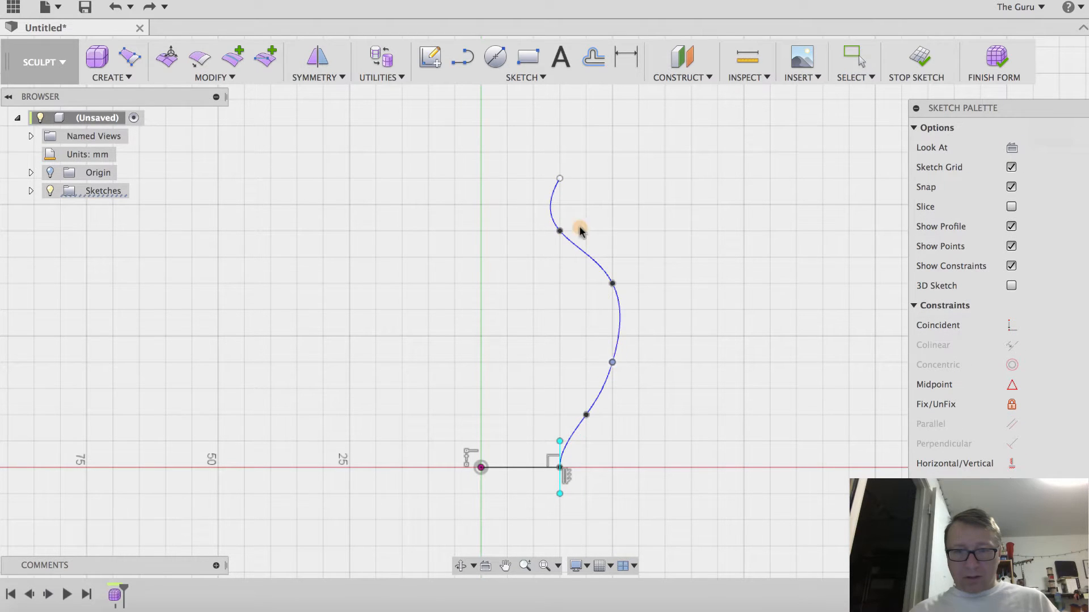
left_click_drag(612, 287, 611, 294)
left_click(588, 418)
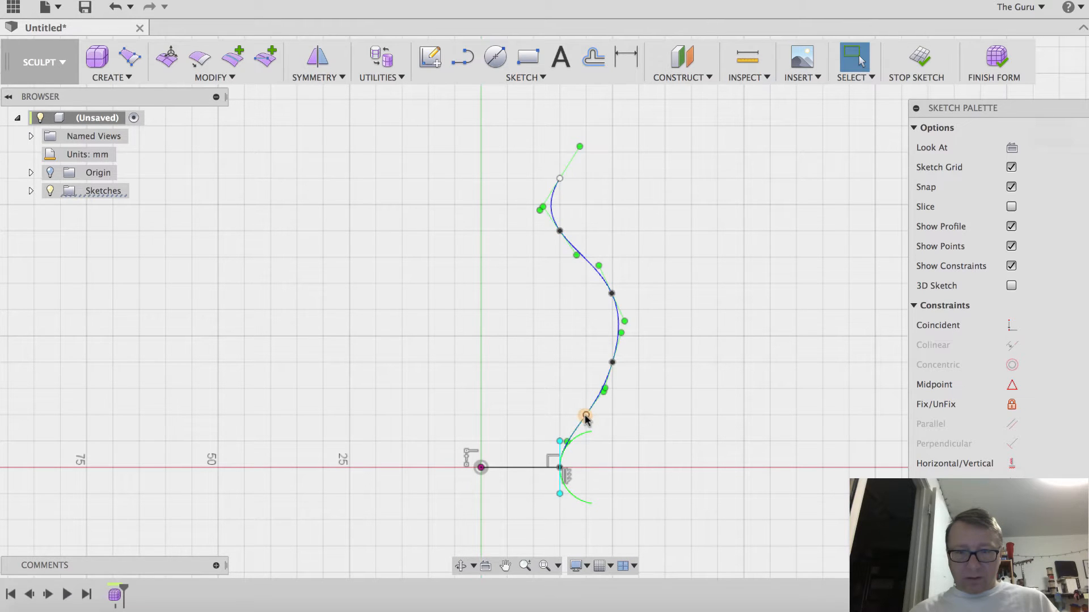
left_click_drag(586, 418, 579, 404)
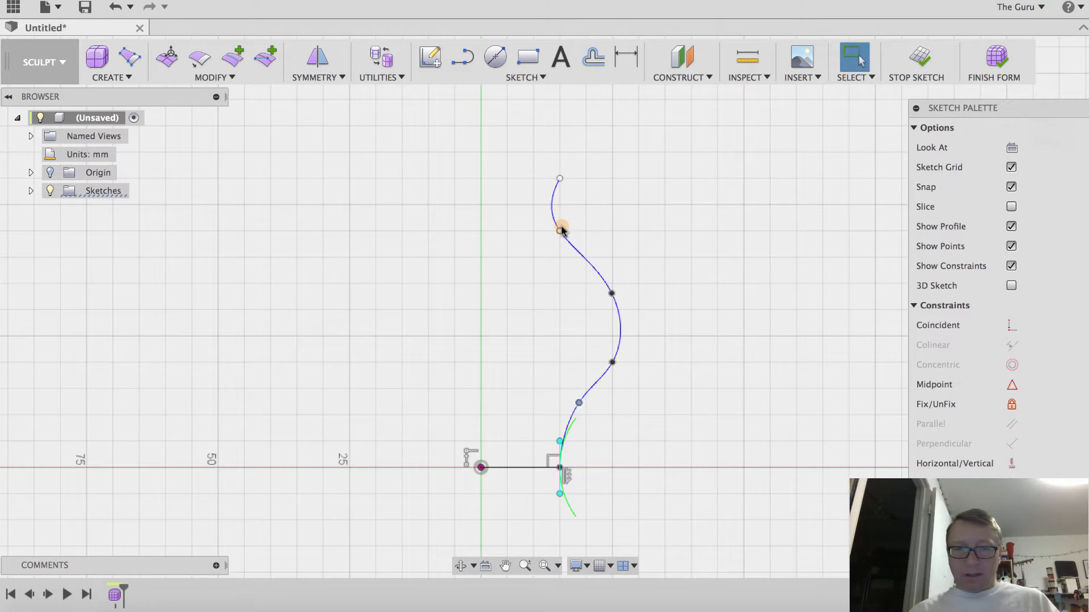
Step: Adjust the tangent handles of the spline's third and second points from the base to smooth the lower curve
left_click(612, 362)
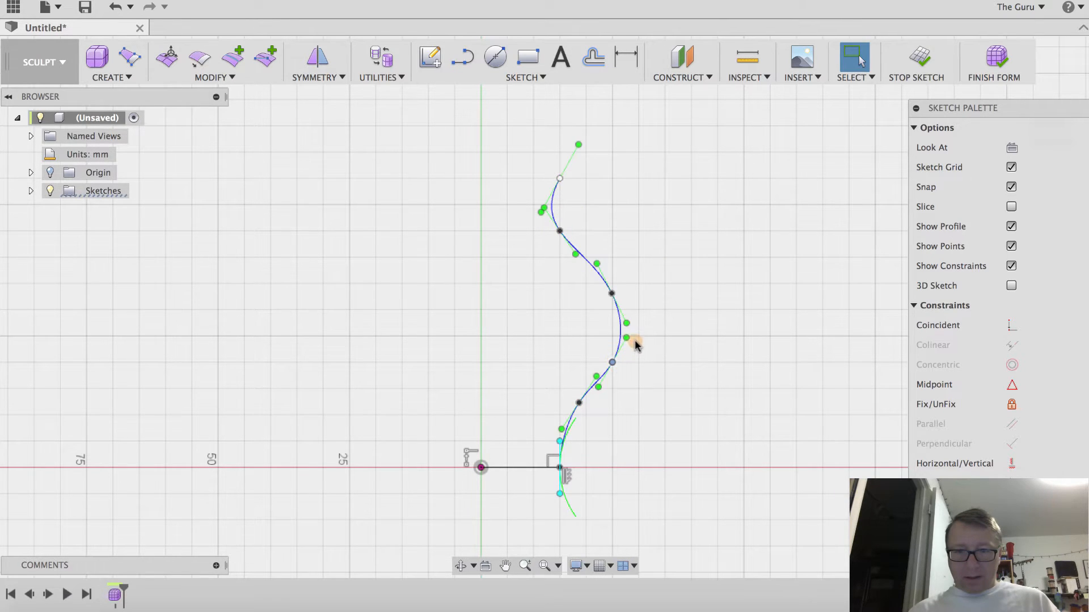
left_click_drag(627, 338, 626, 335)
left_click(580, 403)
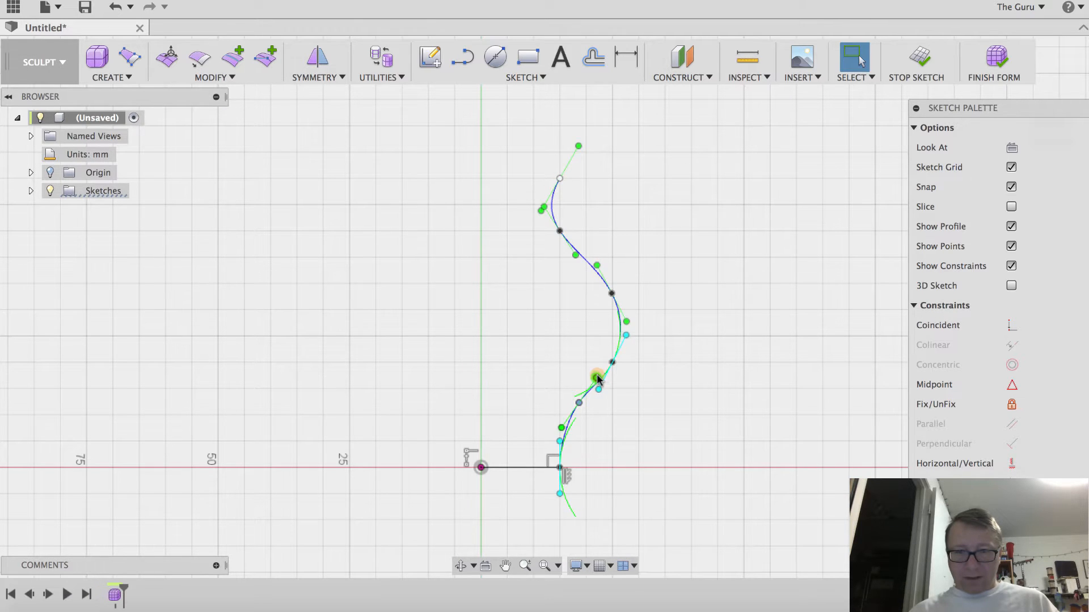
left_click_drag(598, 379, 601, 377)
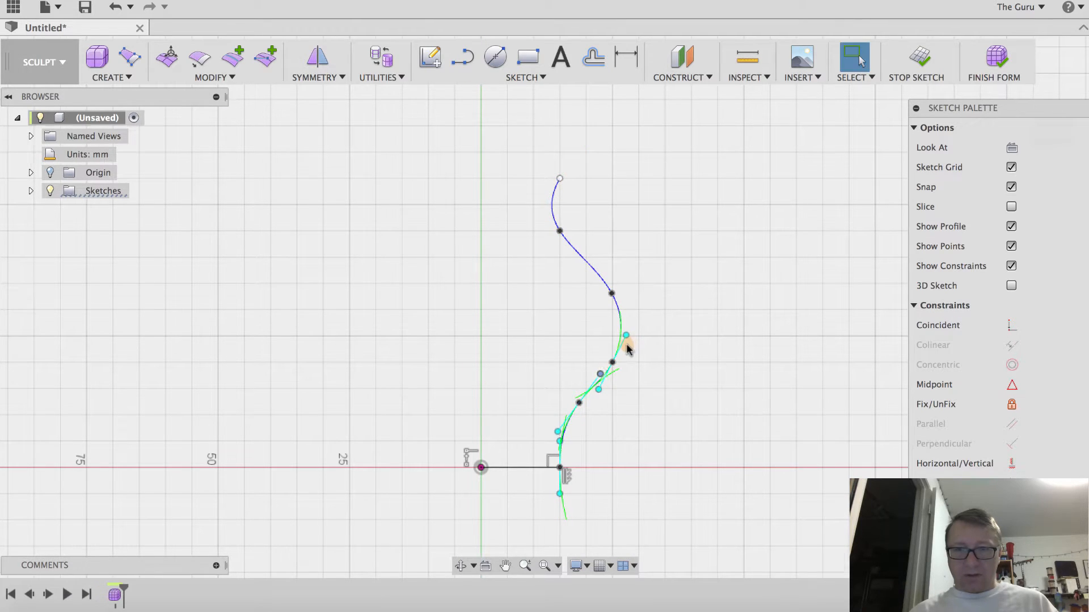
Step: Shorten and tilt the tangent handle at the spline's fourth point from the base to refine the outer bulge
scroll(608, 363, "up", 5)
mouse_move(627, 346)
middle_mouse_down()
mouse_move(630, 314)
mouse_move(634, 340)
middle_mouse_up()
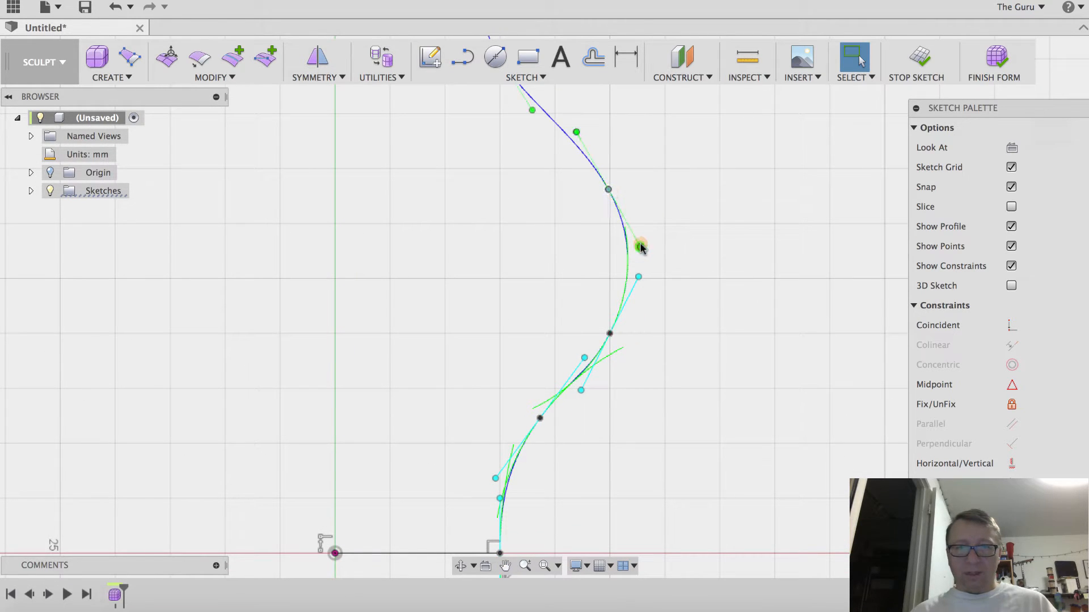
left_click_drag(641, 247, 628, 215)
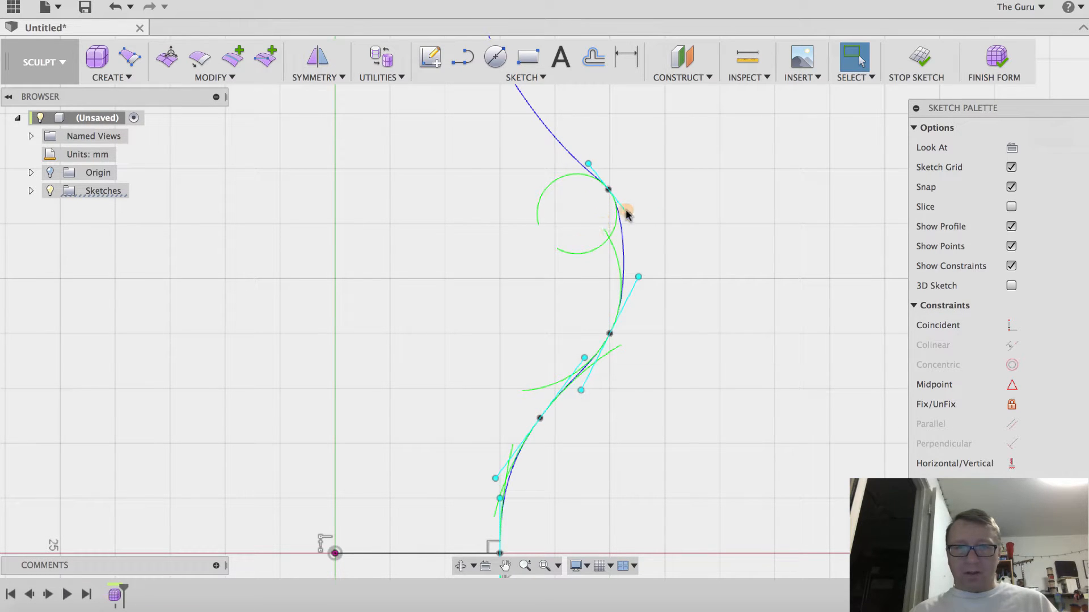
left_click_drag(627, 214, 639, 228)
scroll(677, 208, "down", 3)
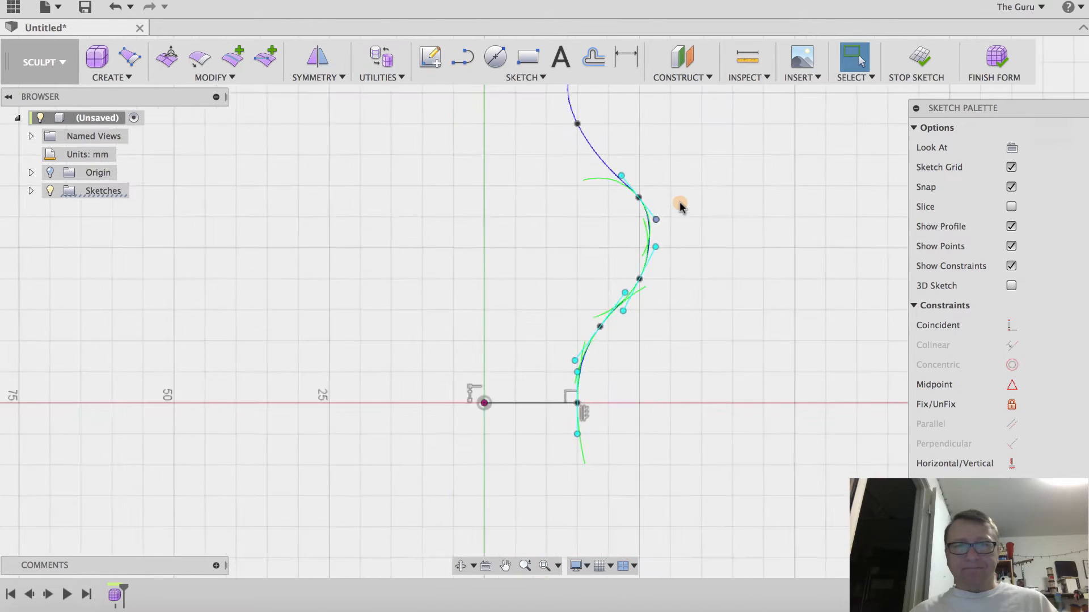
Step: Raise the spline's fourth point from the base slightly, move the fifth point about 5 mm and the top endpoint about 10 mm outward, and finish the sketch
middle_click_drag(676, 204, 678, 267)
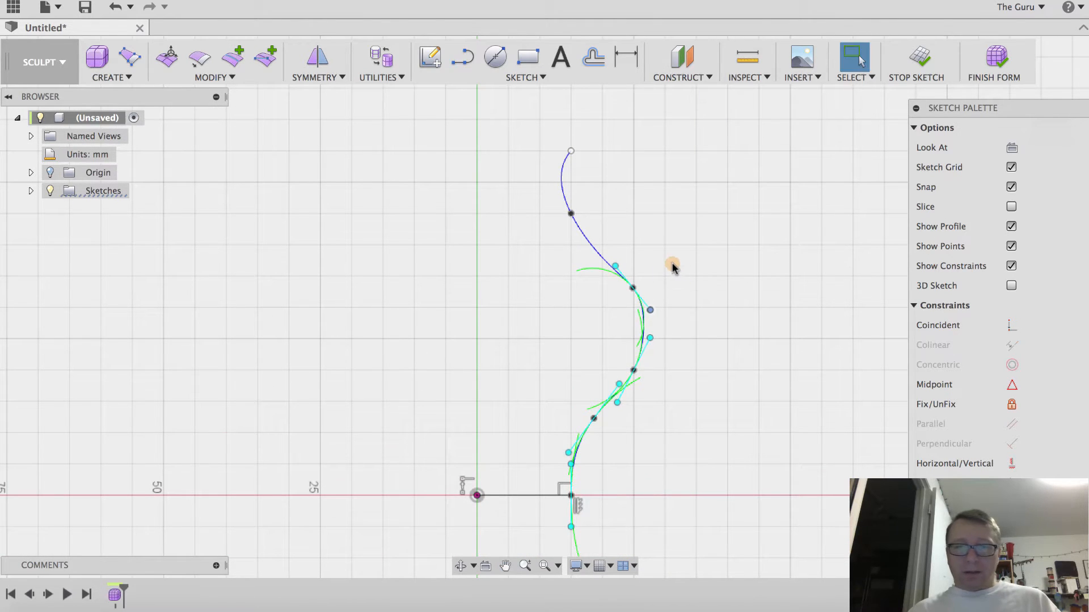
left_click_drag(633, 290, 633, 279)
left_click_drag(573, 215, 585, 213)
left_click_drag(571, 155, 611, 154)
left_click_drag(587, 213, 602, 214)
left_click_drag(611, 154, 632, 154)
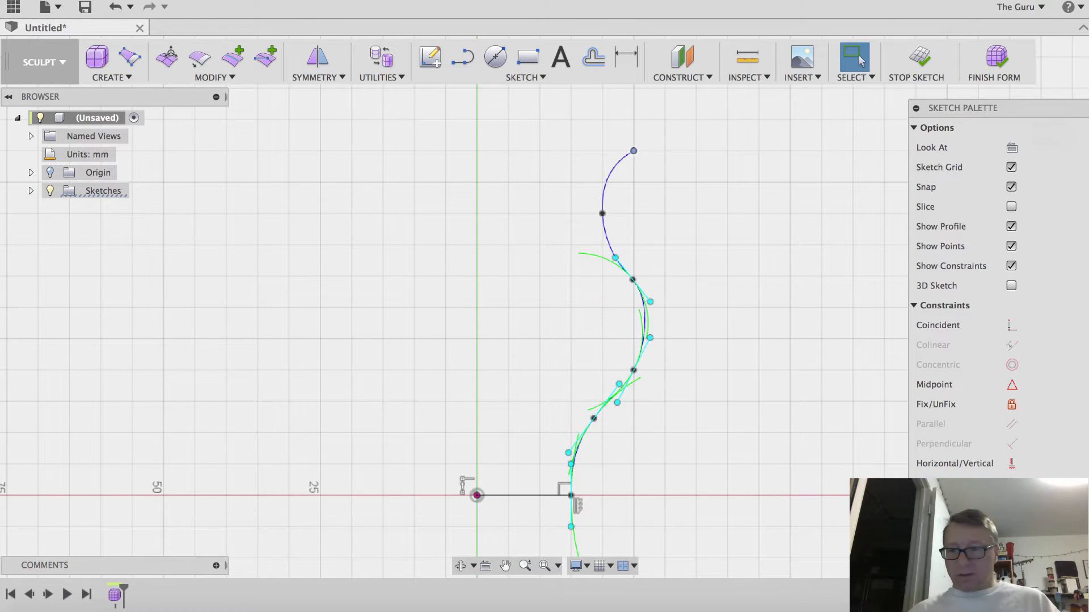
left_click(998, 567)
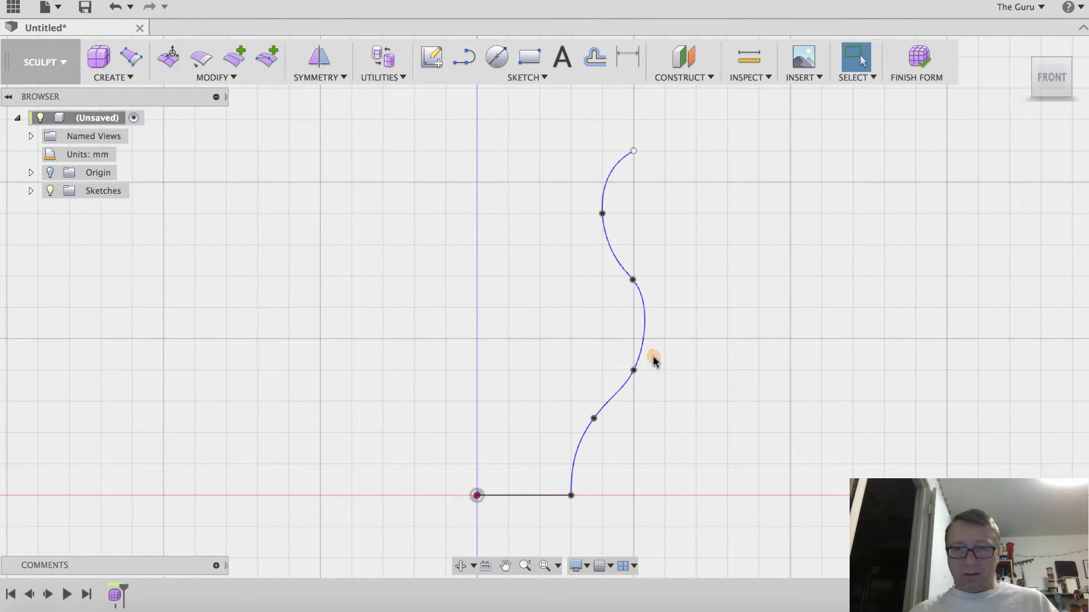
Step: Soften the spline's bulge by moving its fourth point from the base inward and up and its third point inward, and nudge the fifth point
scroll(651, 379, "up", 2)
scroll(651, 382, "up", 1)
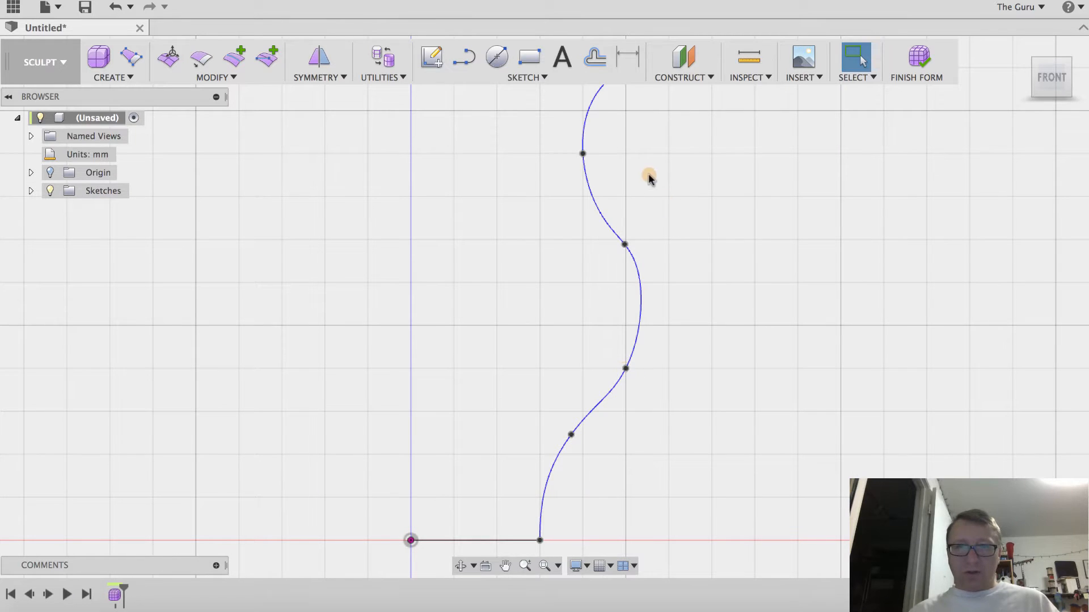
scroll(697, 268, "down", 1)
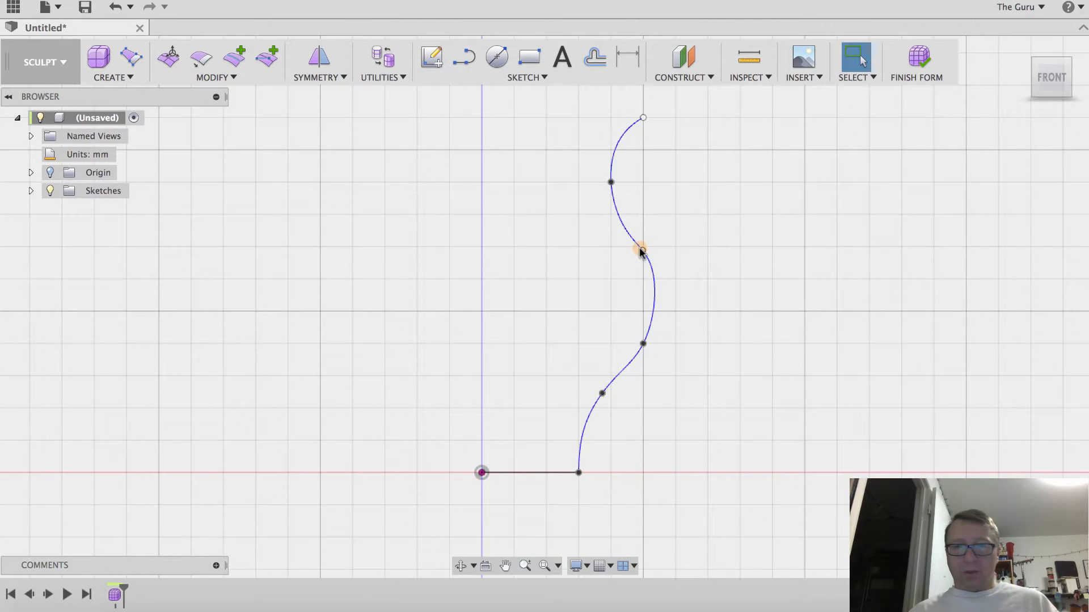
left_click_drag(644, 255, 633, 243)
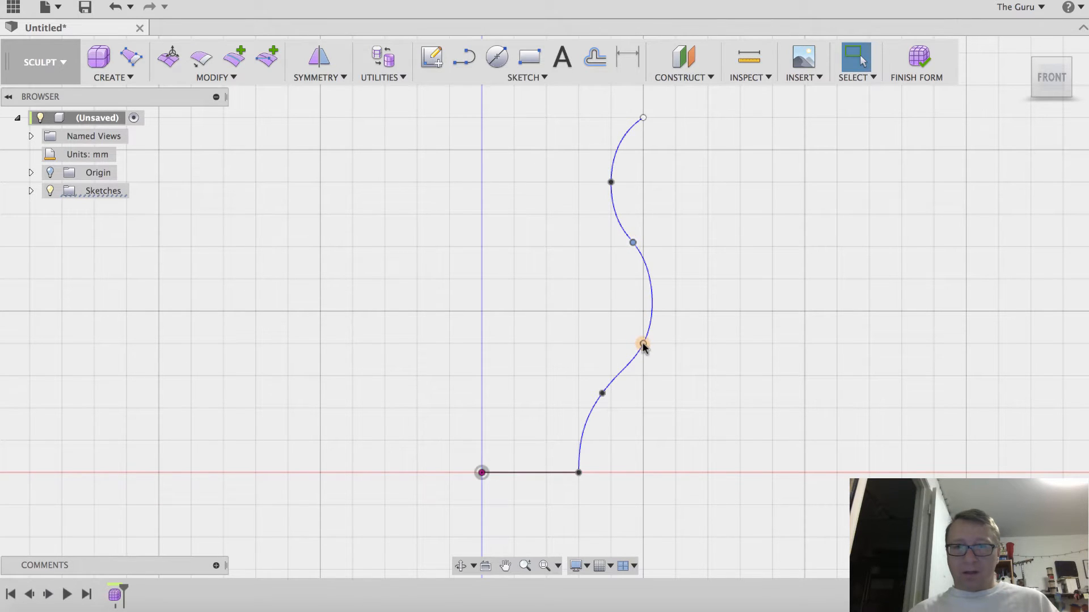
left_click_drag(644, 347, 634, 347)
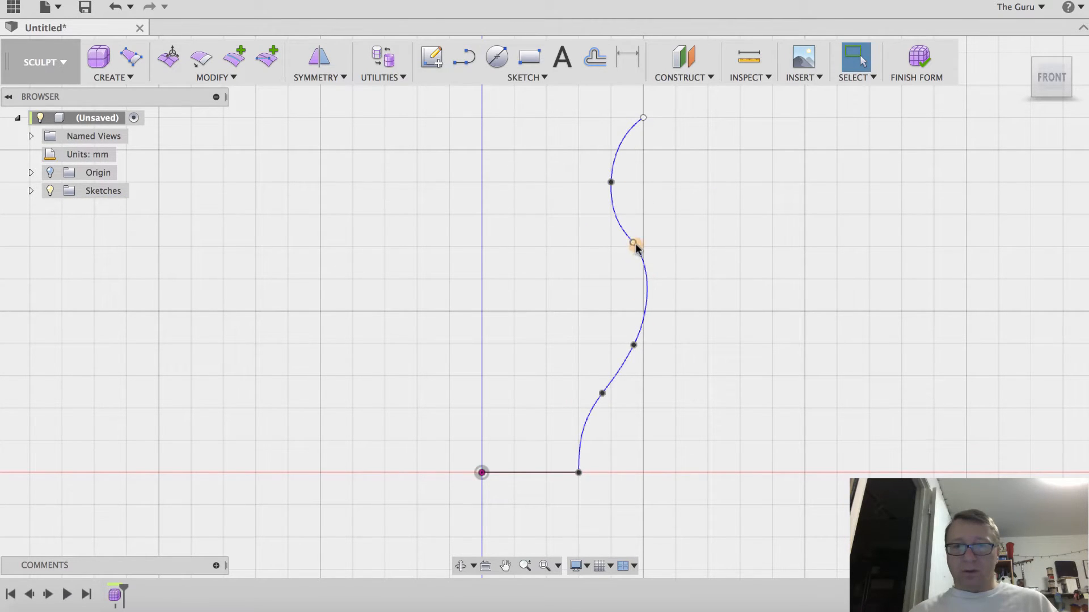
left_click_drag(635, 245, 627, 238)
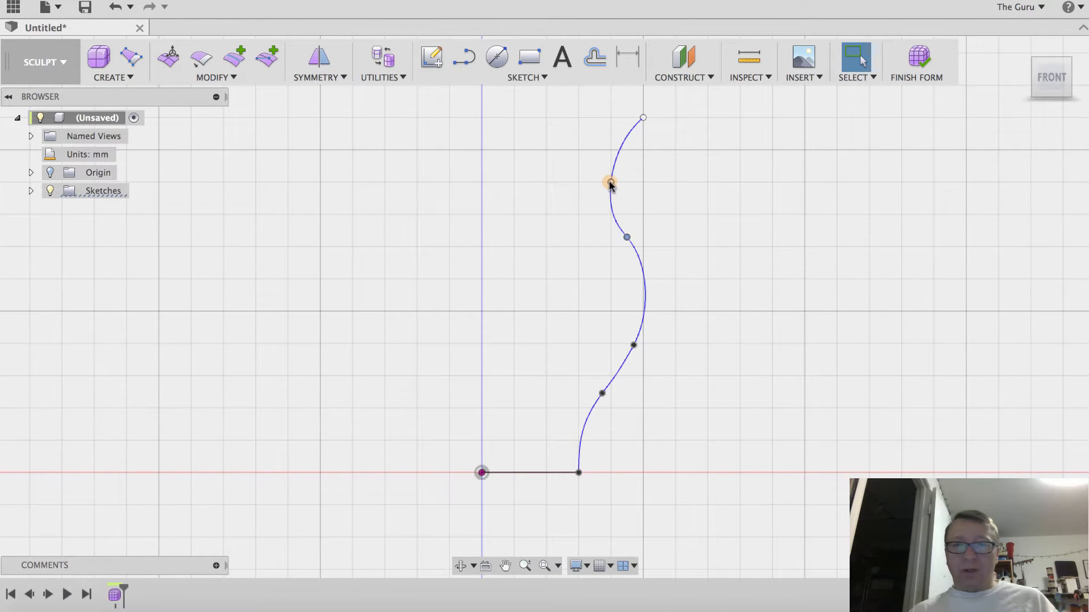
mouse_move(610, 182)
left_mouse_down()
mouse_move(608, 170)
mouse_move(611, 181)
left_mouse_up()
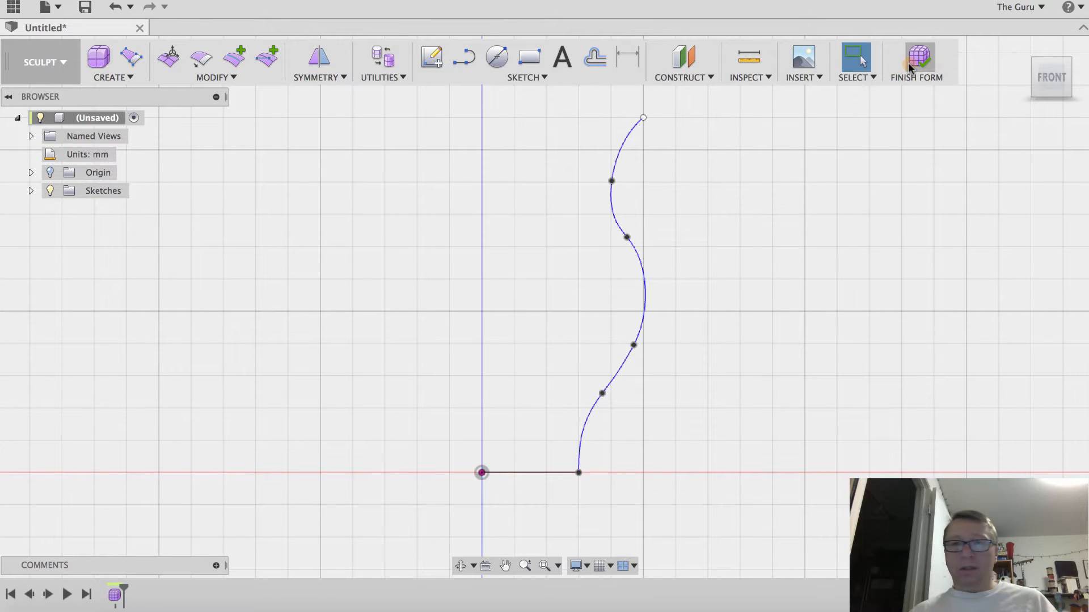
Step: Set up a full Revolve of the chained spline and base line about the vertical origin axis as a new body
left_click(109, 78)
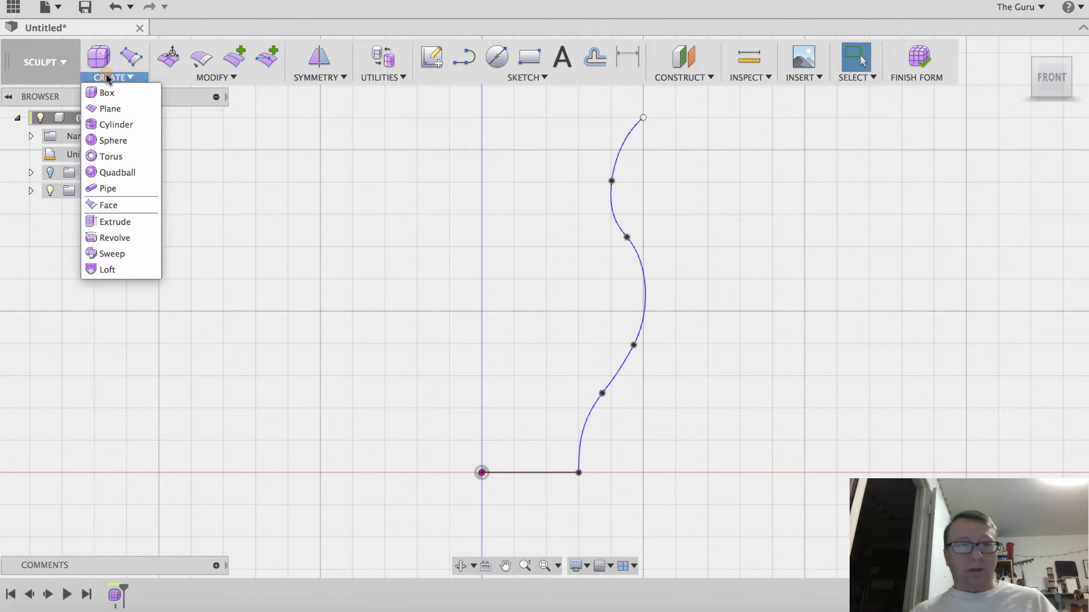
left_click(113, 239)
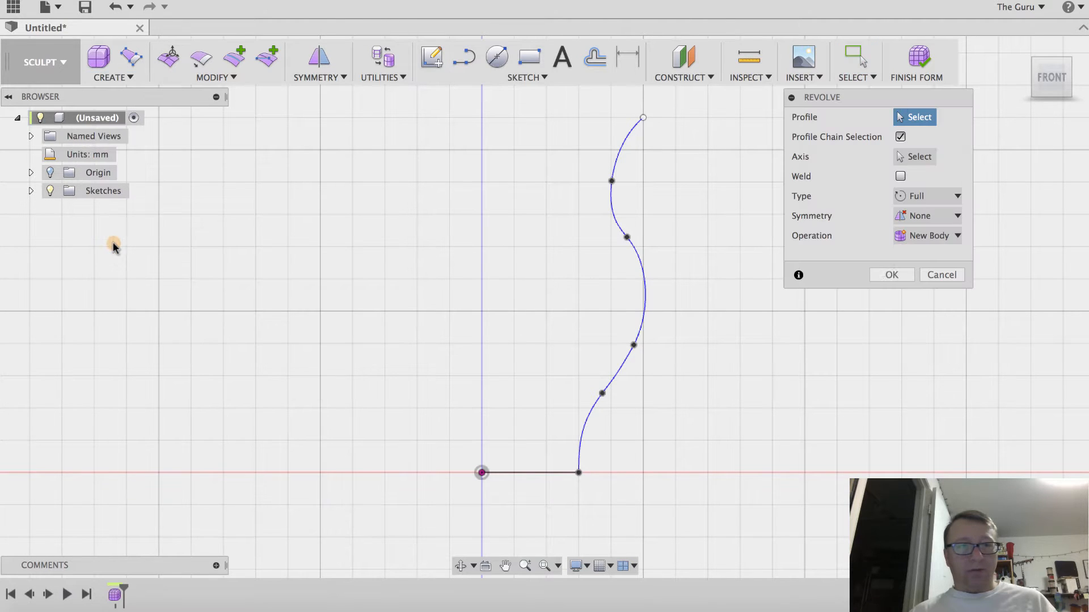
left_click_drag(856, 97, 222, 246)
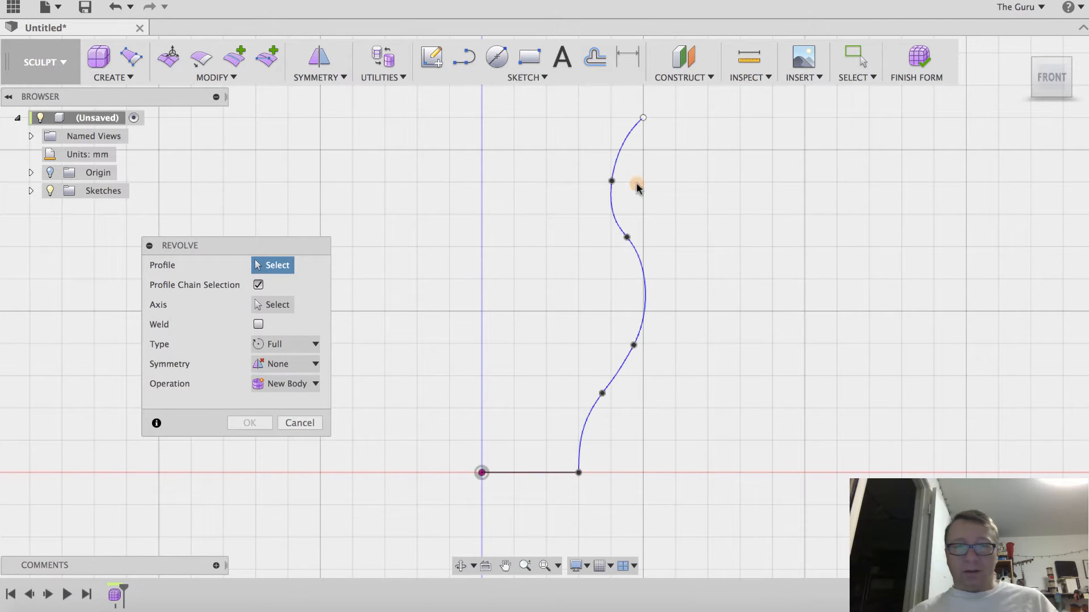
left_click(613, 210)
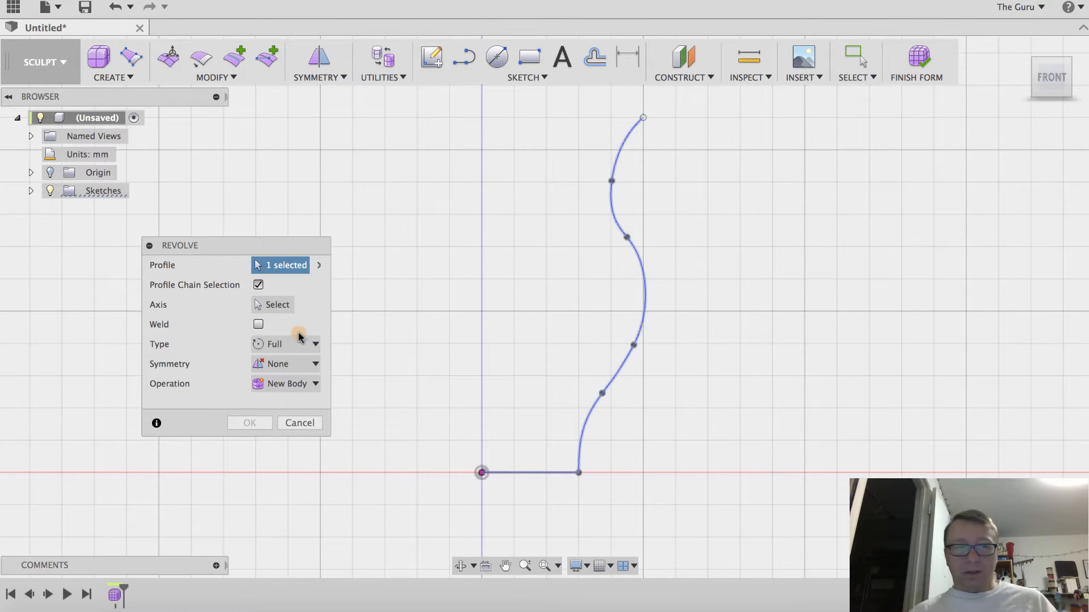
left_click(262, 306)
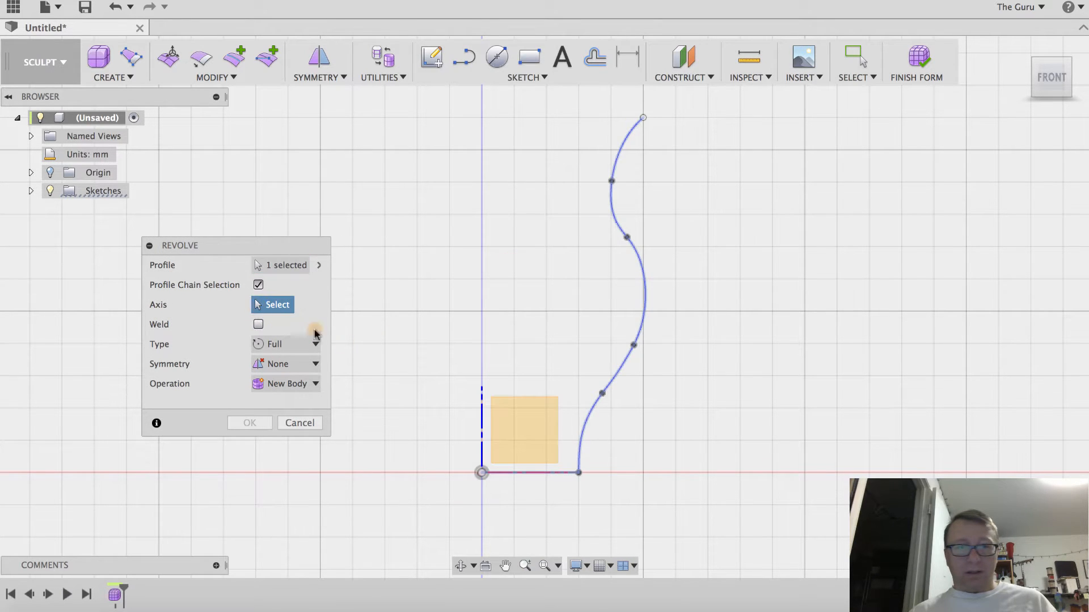
left_click(481, 416)
left_click_drag(297, 252, 884, 182)
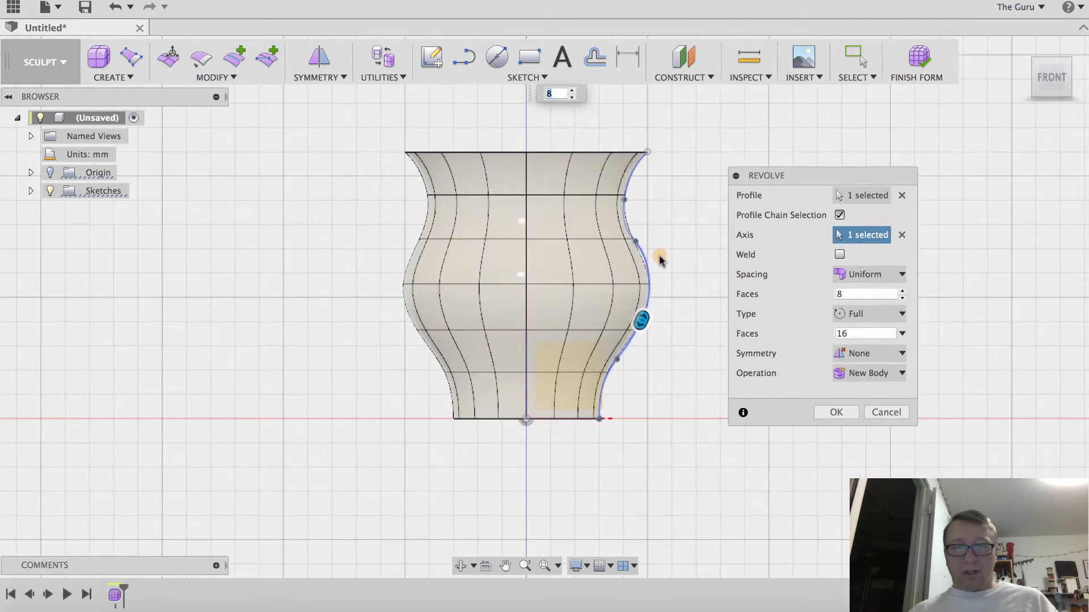
Step: Create the revolved vase form with Curvature spacing, keeping 8 faces along the profile and 16 faces around the axis
mouse_move(659, 254)
middle_mouse_down("shift")
mouse_move(650, 360)
mouse_move(609, 305)
mouse_move(603, 236)
mouse_move(647, 216)
mouse_move(666, 223)
mouse_move(673, 272)
mouse_move(671, 253)
mouse_move(661, 267)
middle_mouse_up("shift")
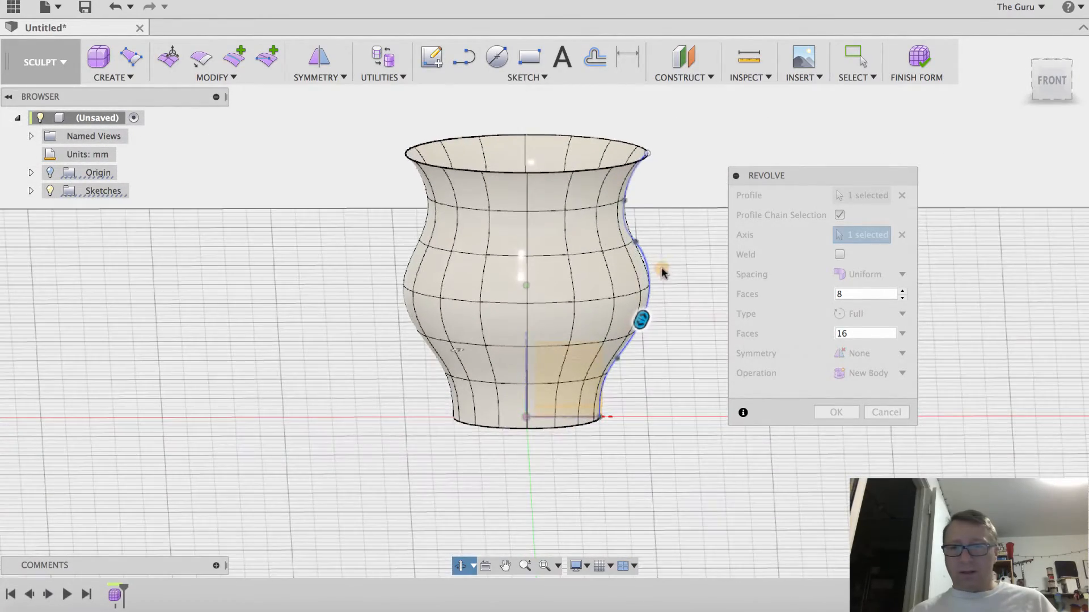
left_click(868, 294)
left_click_drag(825, 179, 805, 161)
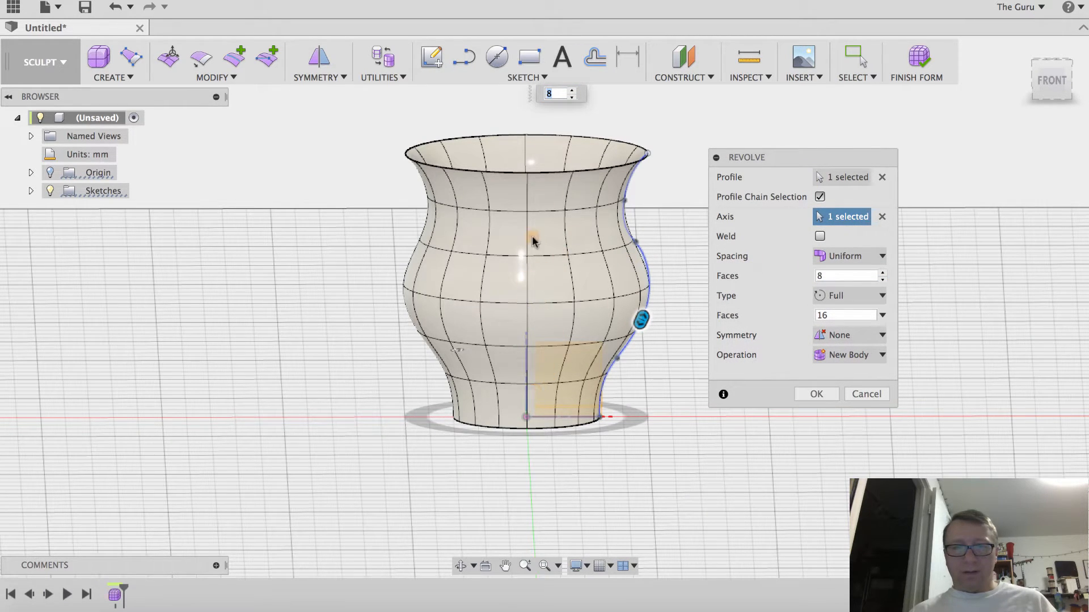
left_click(845, 258)
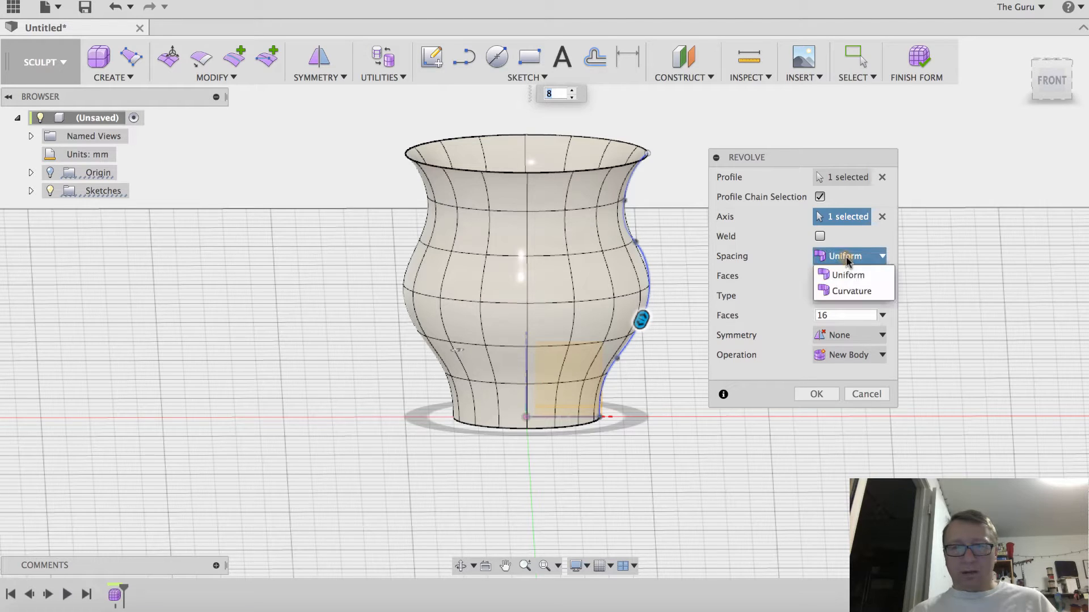
left_click(851, 291)
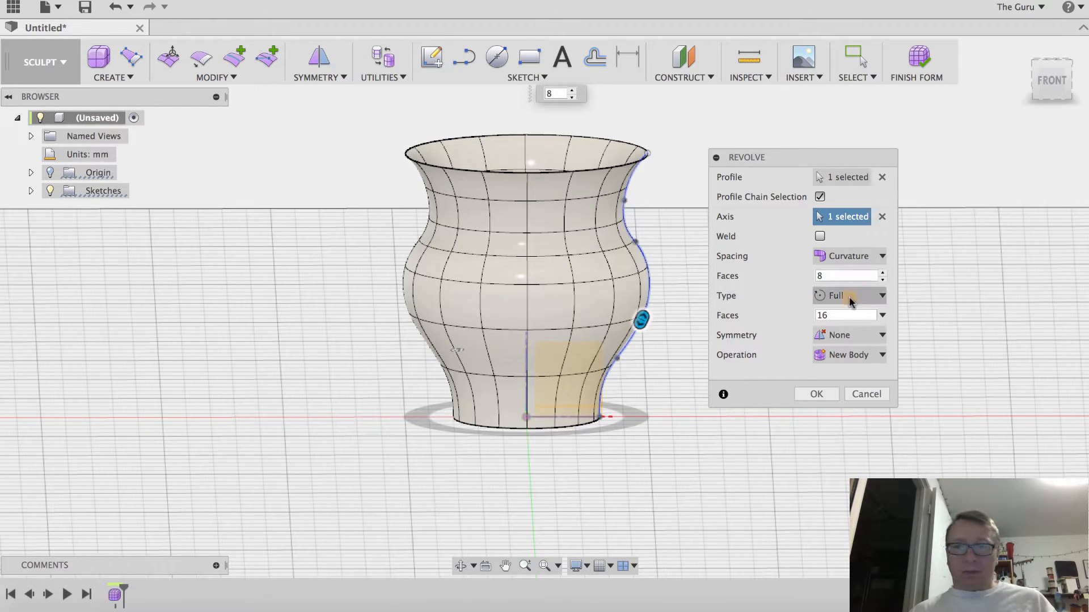
left_click_drag(844, 275, 811, 272)
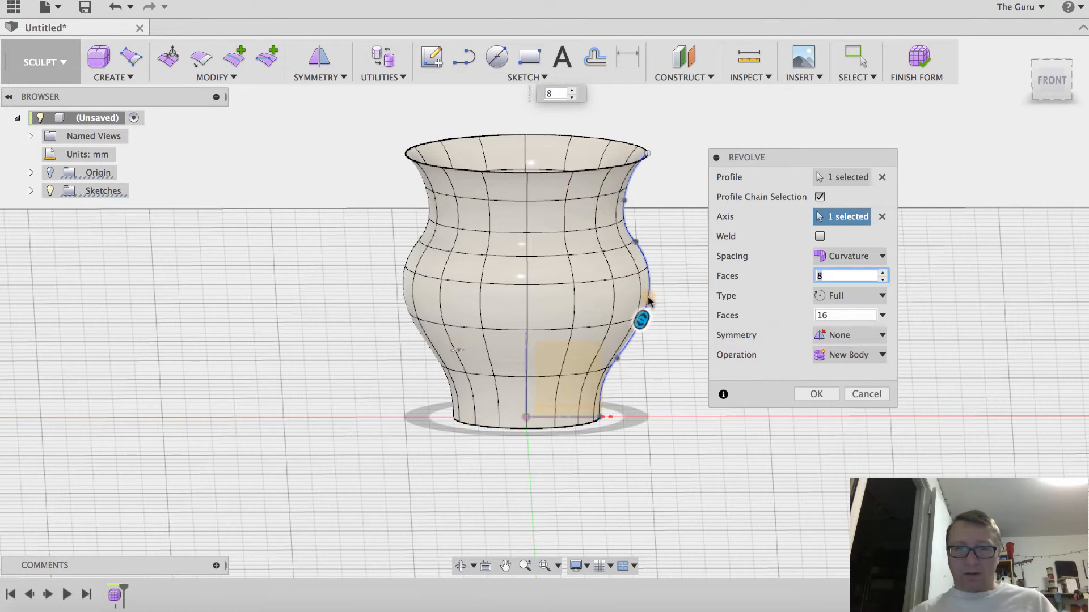
key("Tab")
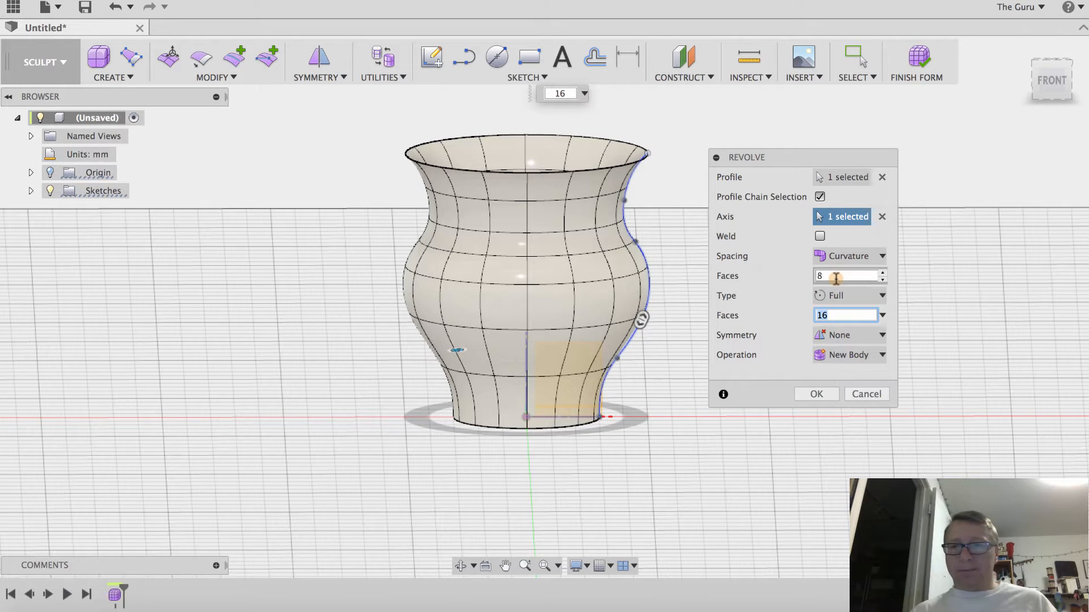
left_click(817, 394)
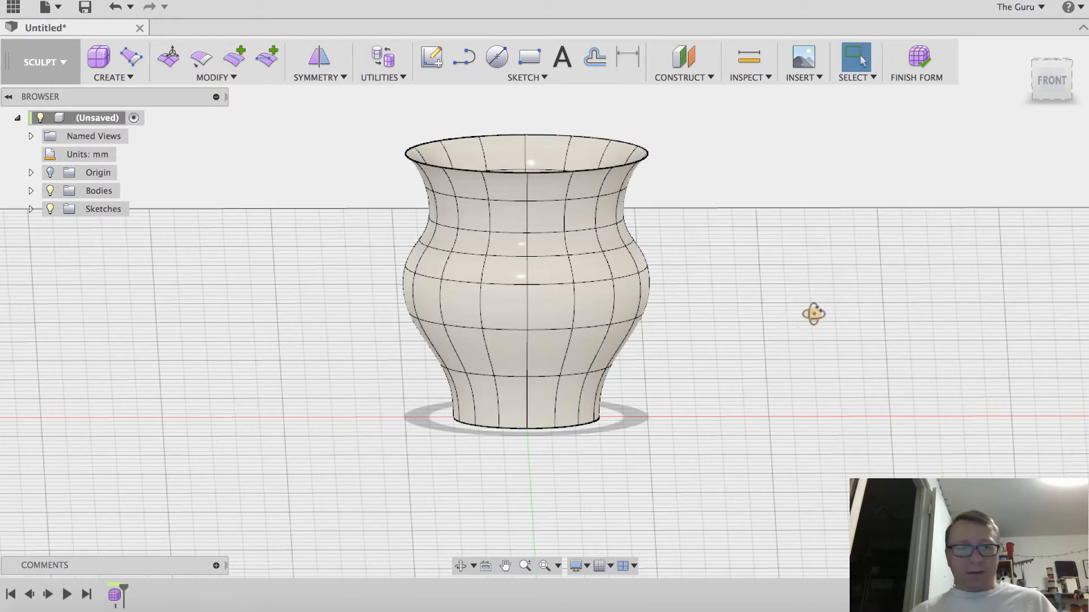
Step: Start Edit Form and select the complete vertical loop of edges running down the front of the vase
middle_click_drag(814, 314, 550, 340, "shift")
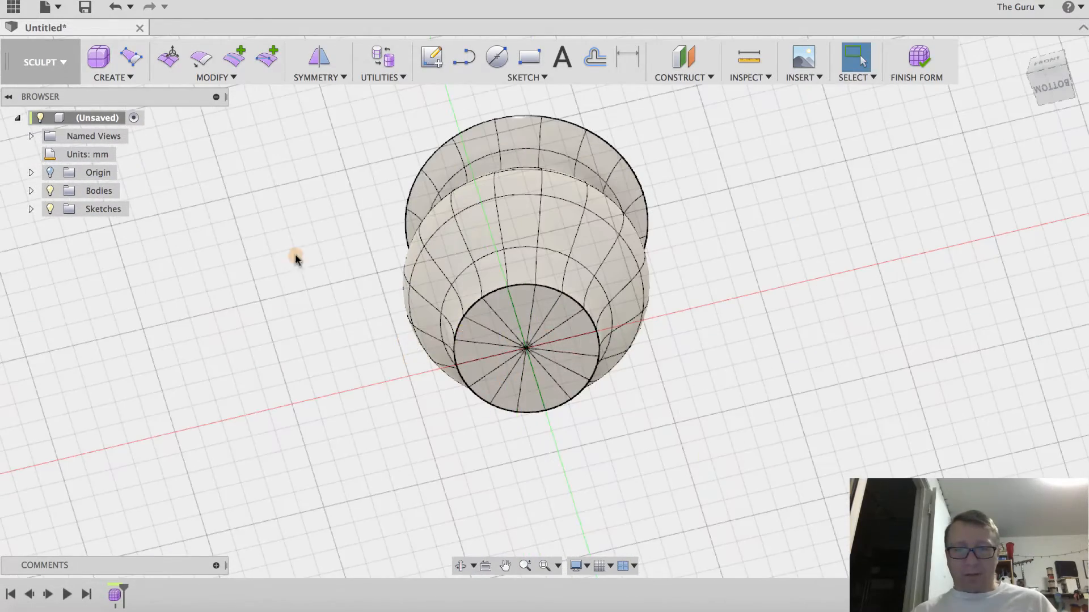
middle_click_drag(753, 228, 775, 355, "shift")
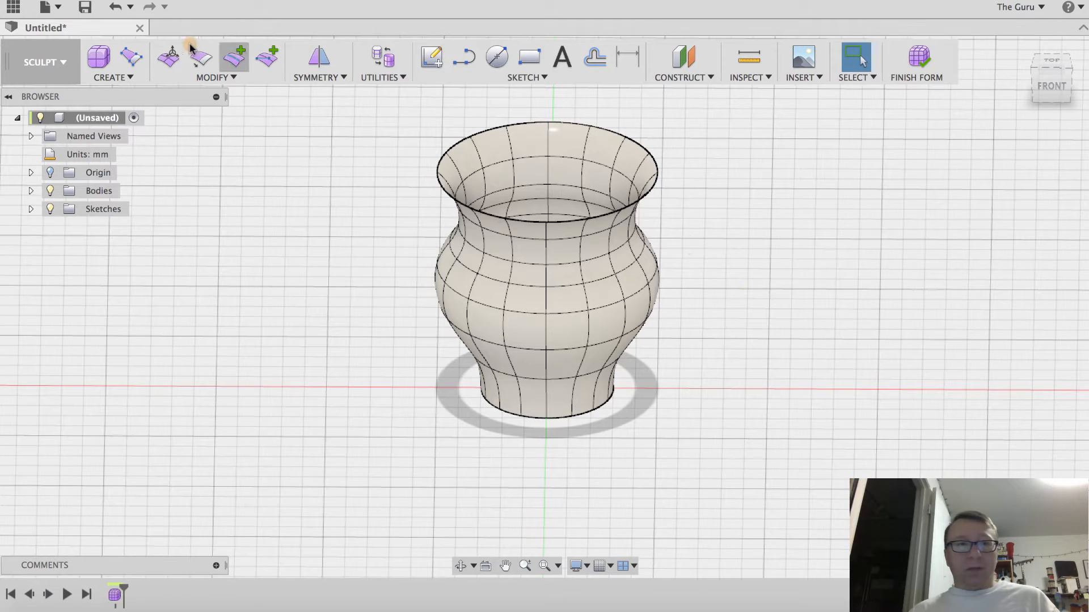
left_click(169, 56)
left_click_drag(786, 159, 788, 135)
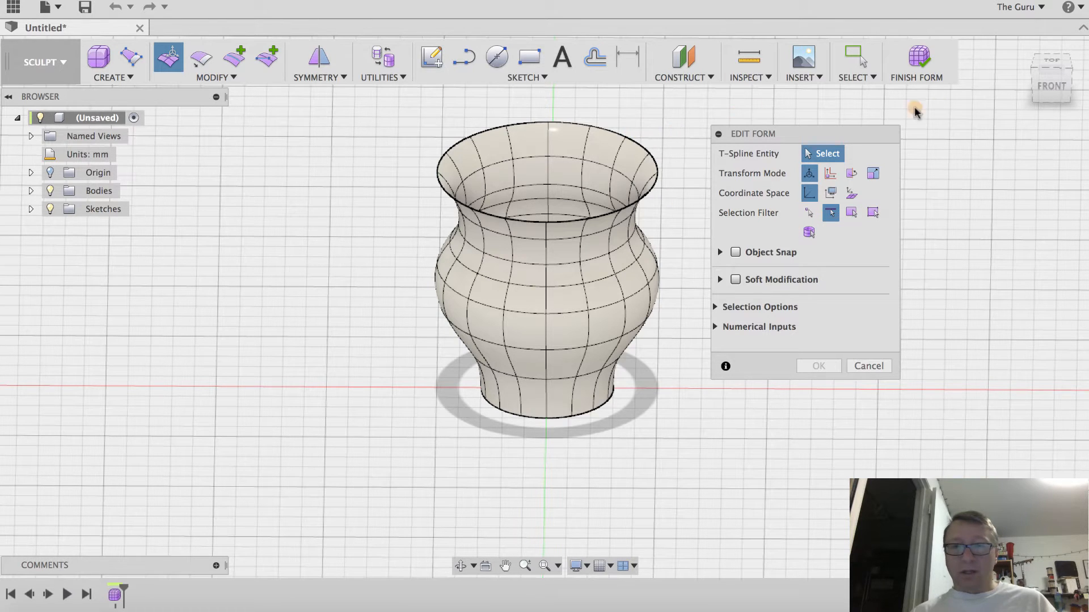
scroll(662, 202, "right", 3)
scroll(662, 202, "left", 1)
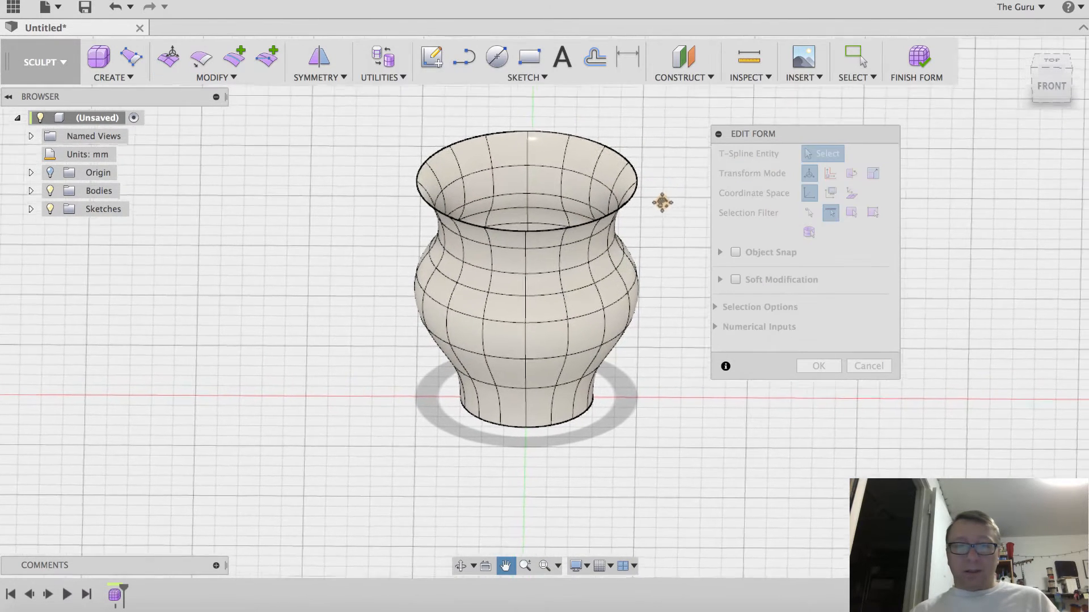
middle_click_drag(662, 202, 651, 208)
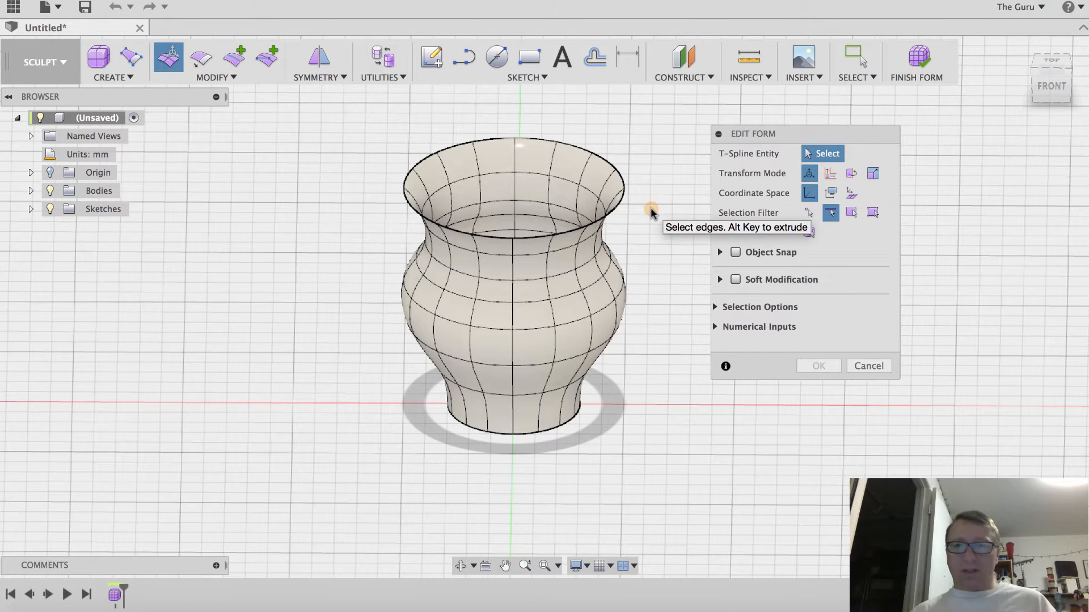
scroll(622, 266, "up", 1)
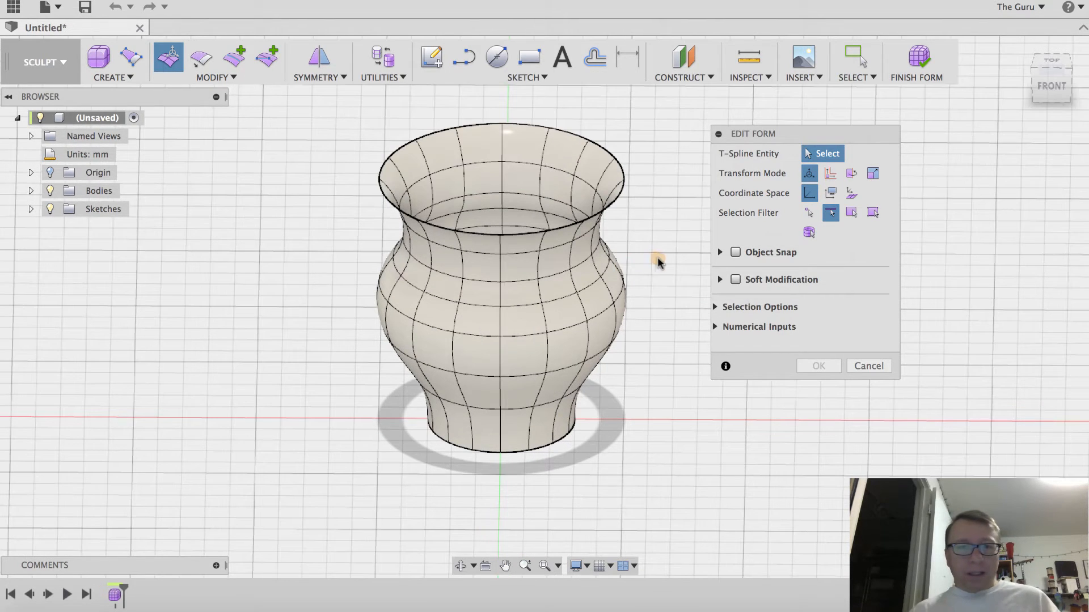
left_click(500, 267)
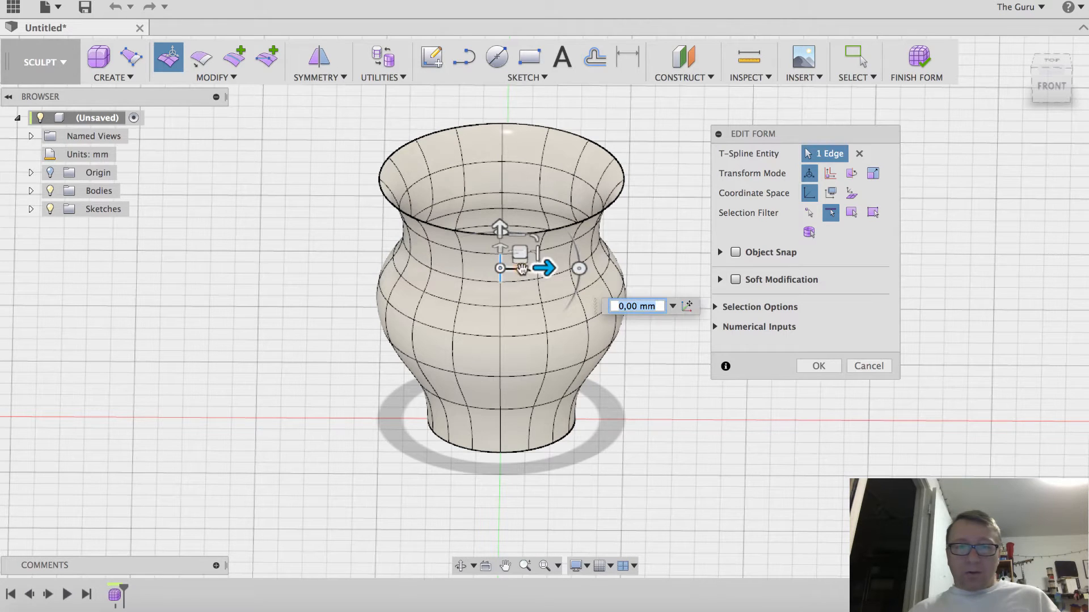
middle_click_drag(588, 317, 589, 319)
scroll(497, 286, "up", 3)
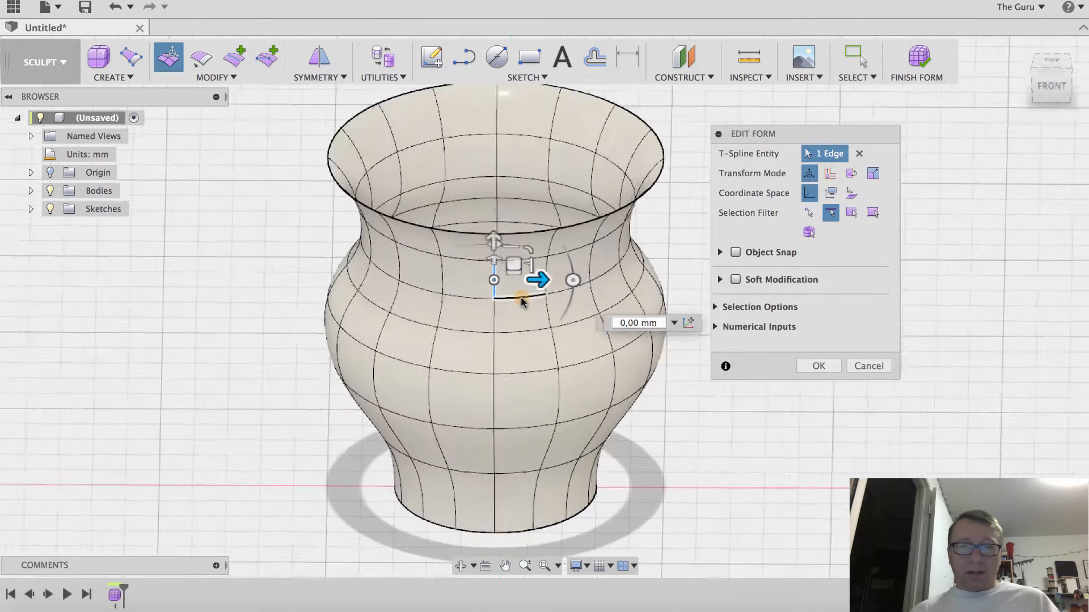
double_click(500, 321)
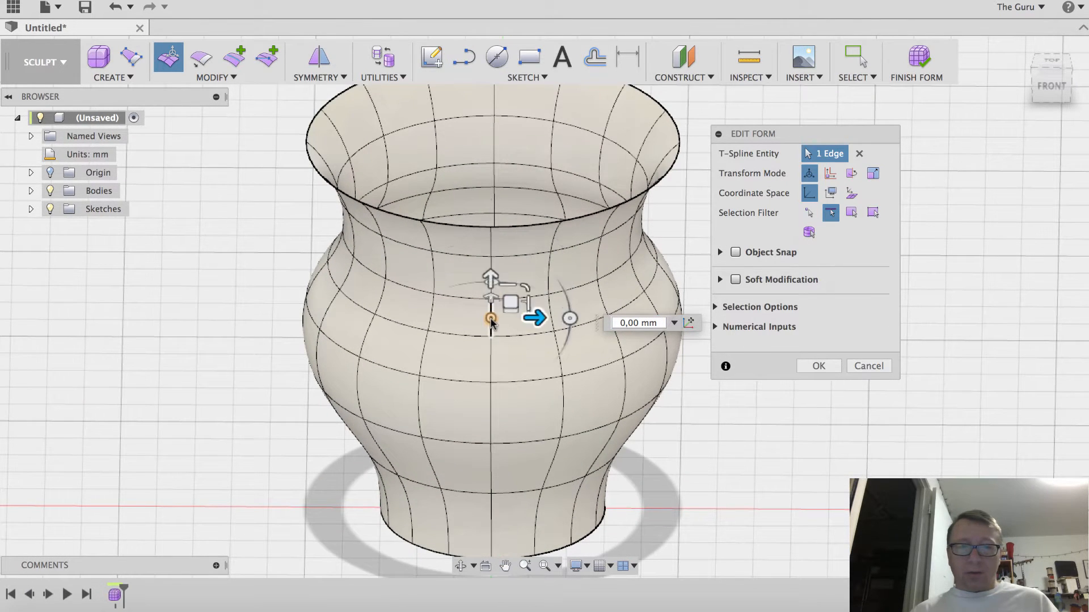
scroll(542, 315, "down", 3)
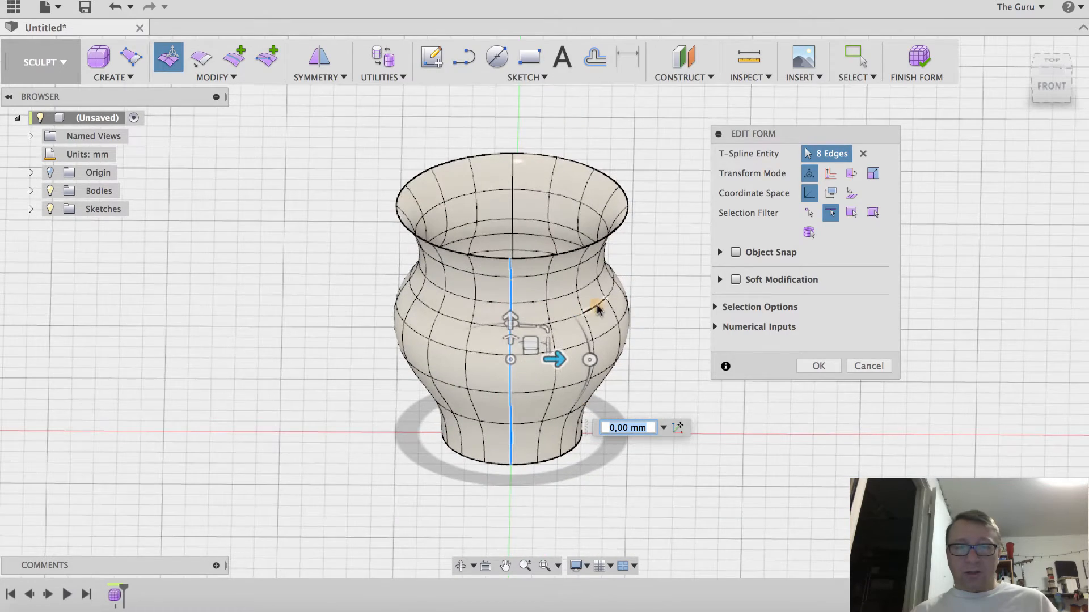
Step: Exclude the base edge from the front vertical loop selection and move the remaining edges 5 mm inward toward the vase's centre
middle_click_drag(639, 304, 510, 346, "shift")
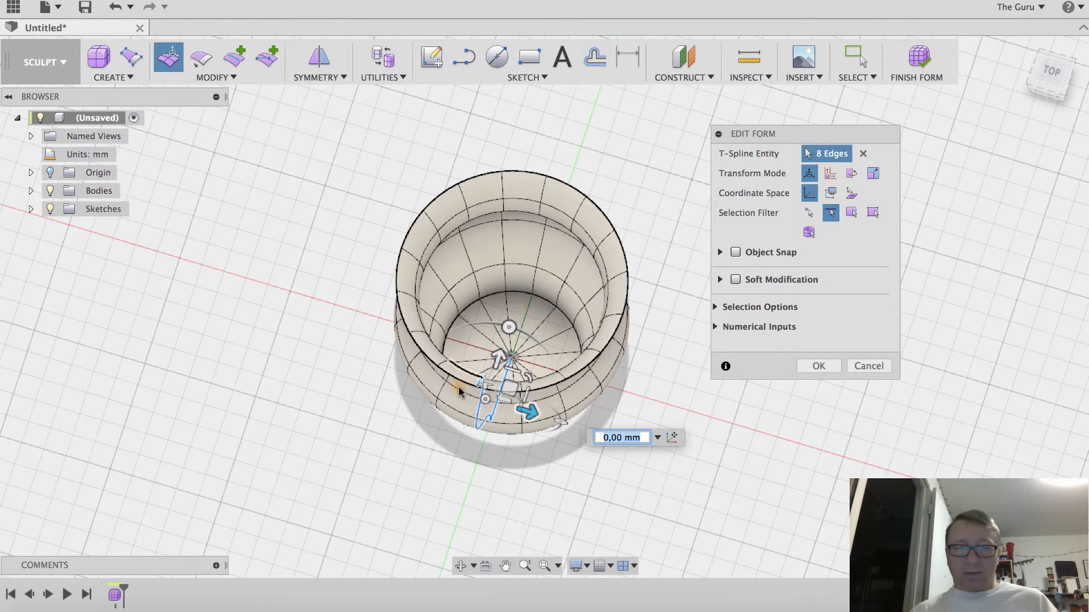
scroll(685, 340, "down", 1)
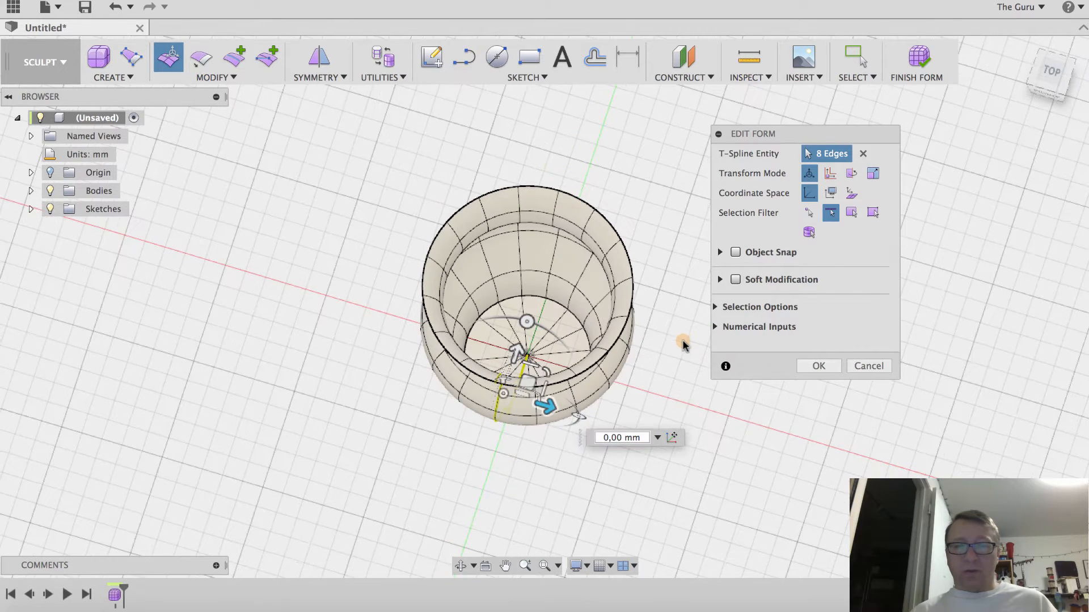
scroll(679, 351, "up", 1)
left_click(1052, 71)
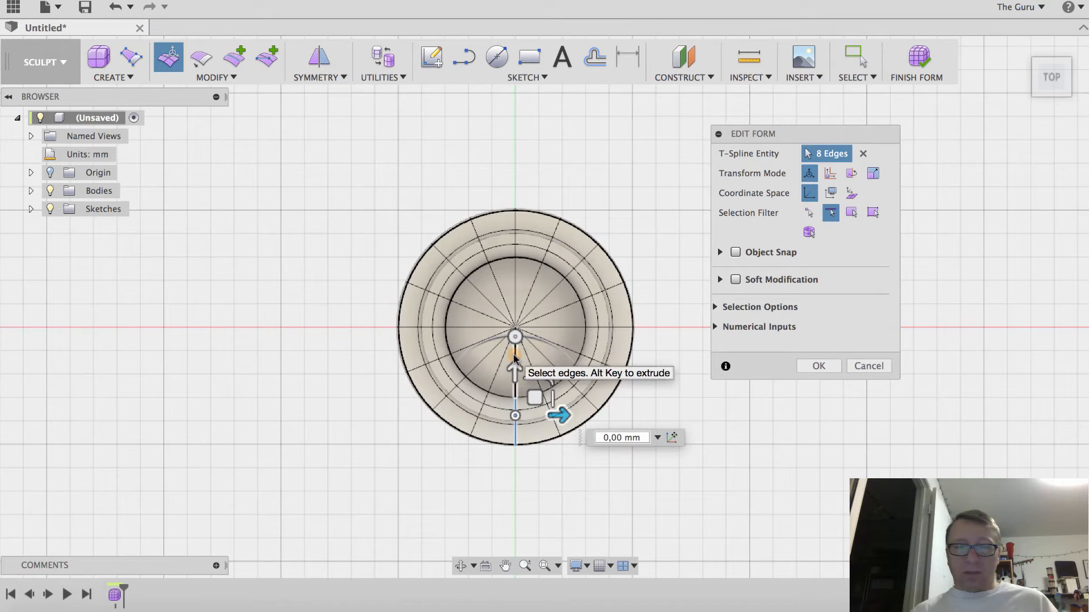
left_click(516, 356, "shift")
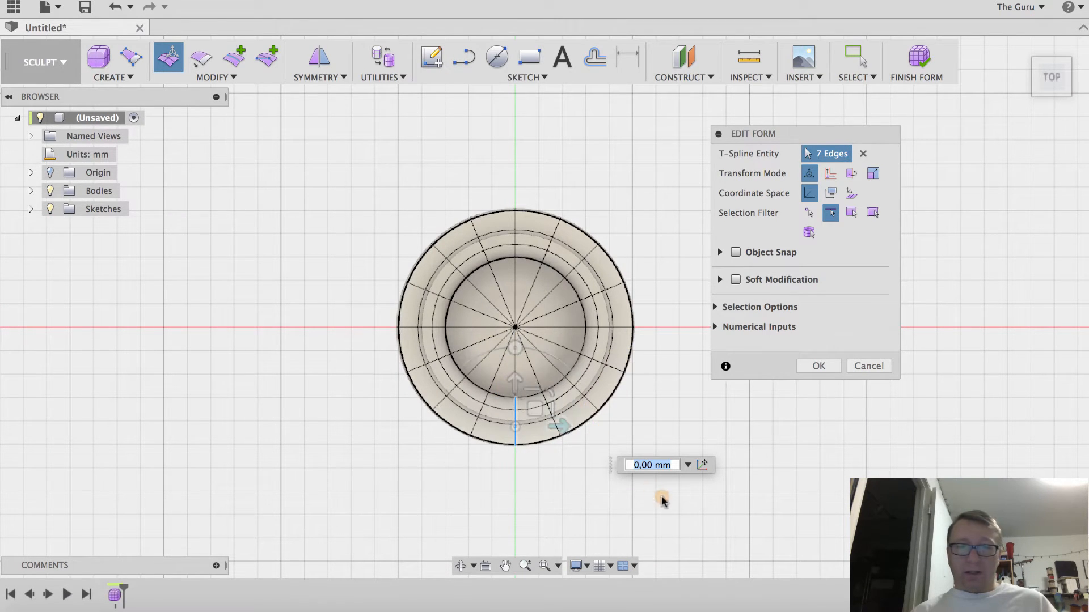
mouse_move(661, 498)
middle_mouse_down("shift")
mouse_move(637, 452)
mouse_move(622, 377)
mouse_move(620, 250)
mouse_move(656, 486)
middle_mouse_up("shift")
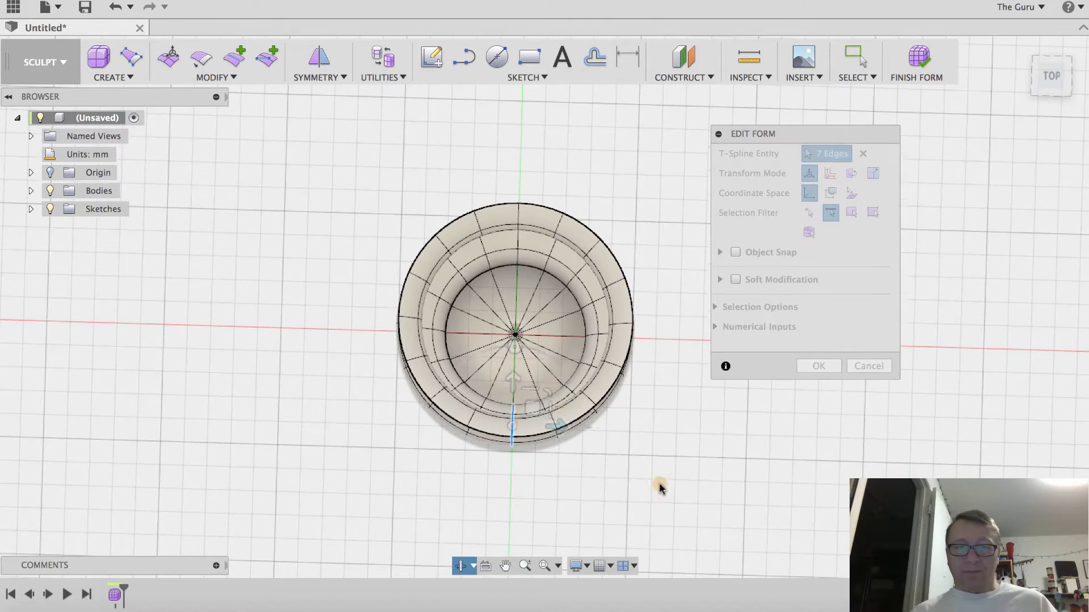
left_click(1051, 75)
left_click_drag(515, 380, 518, 366)
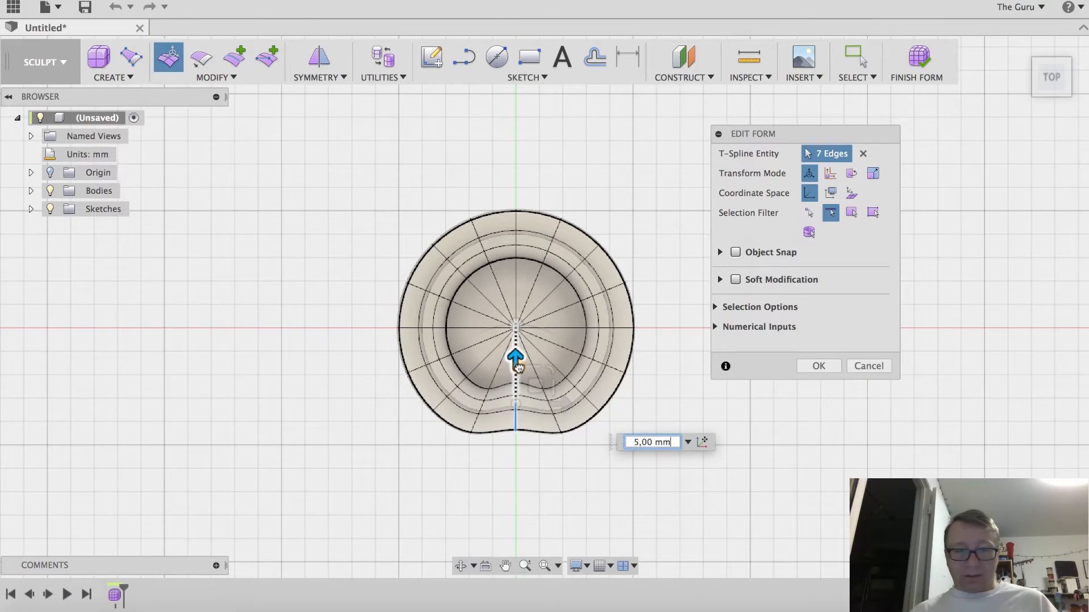
middle_click_drag(650, 443, 618, 306, "shift")
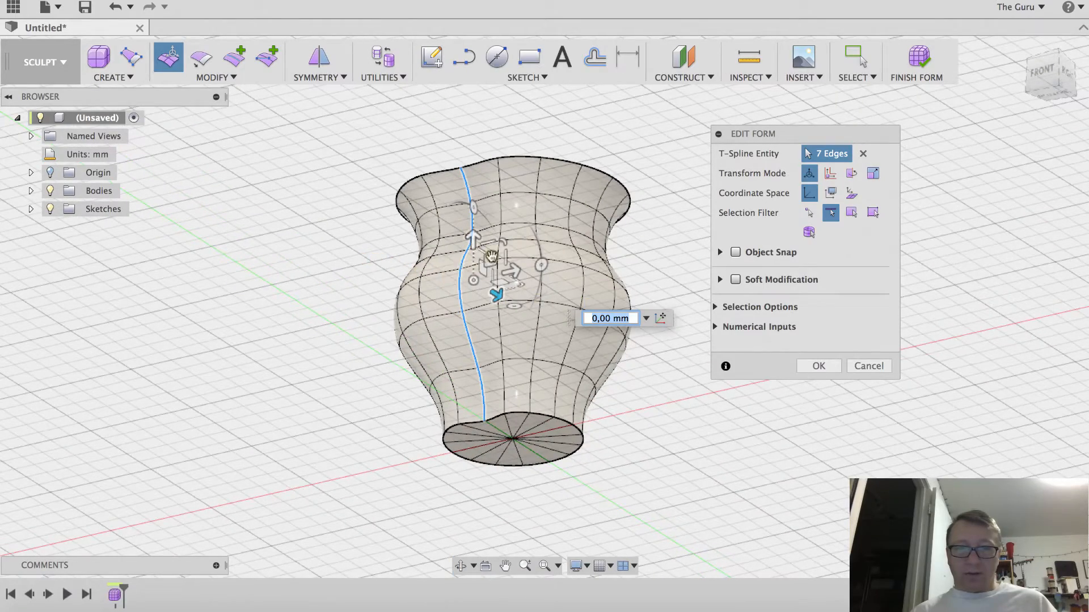
Step: Select the vertical edge loop at the back of the vase without its base edge and move it 5 mm inward
middle_click_drag(622, 230, 678, 380, "shift")
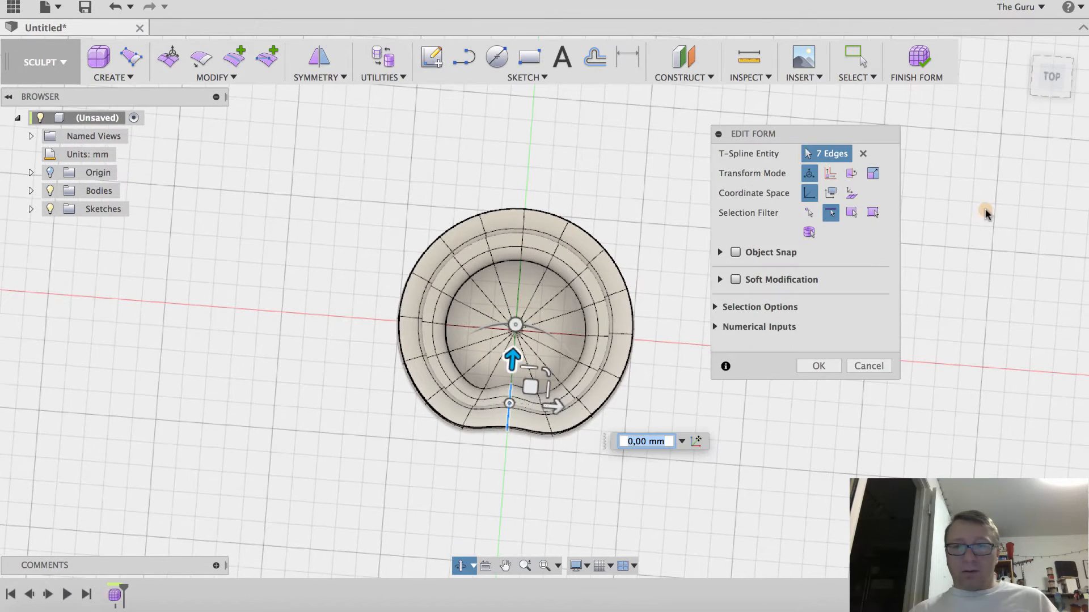
left_click(1051, 77)
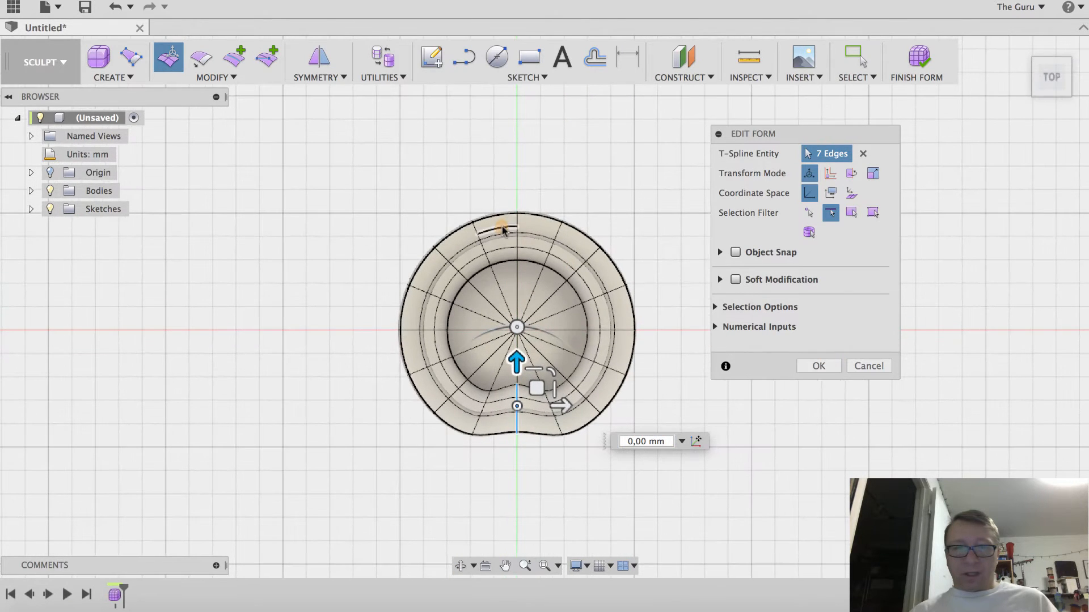
left_click(517, 265, "shift")
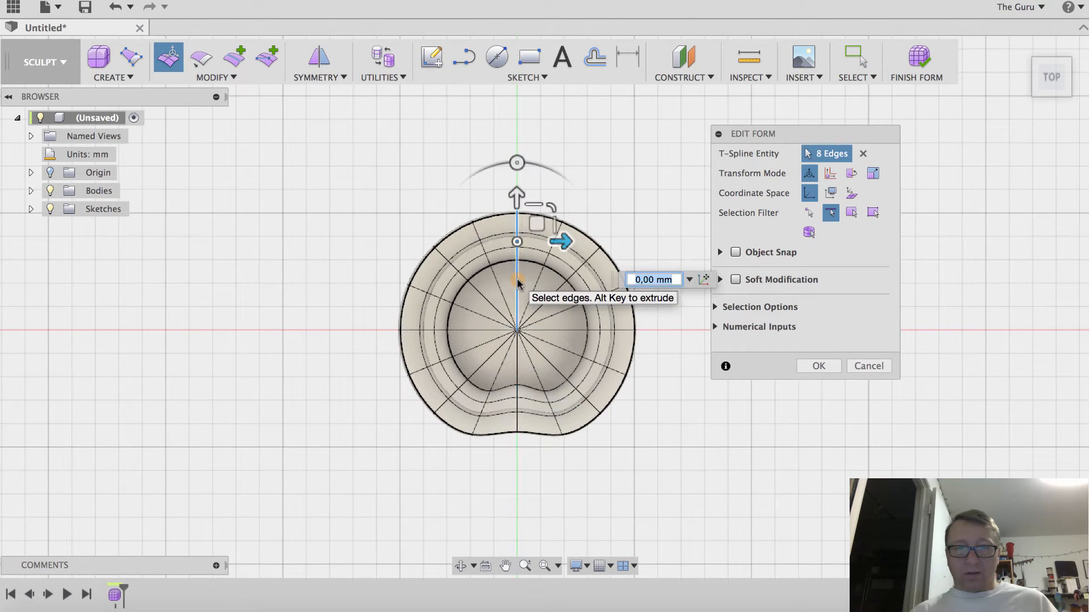
left_click(517, 293, "shift")
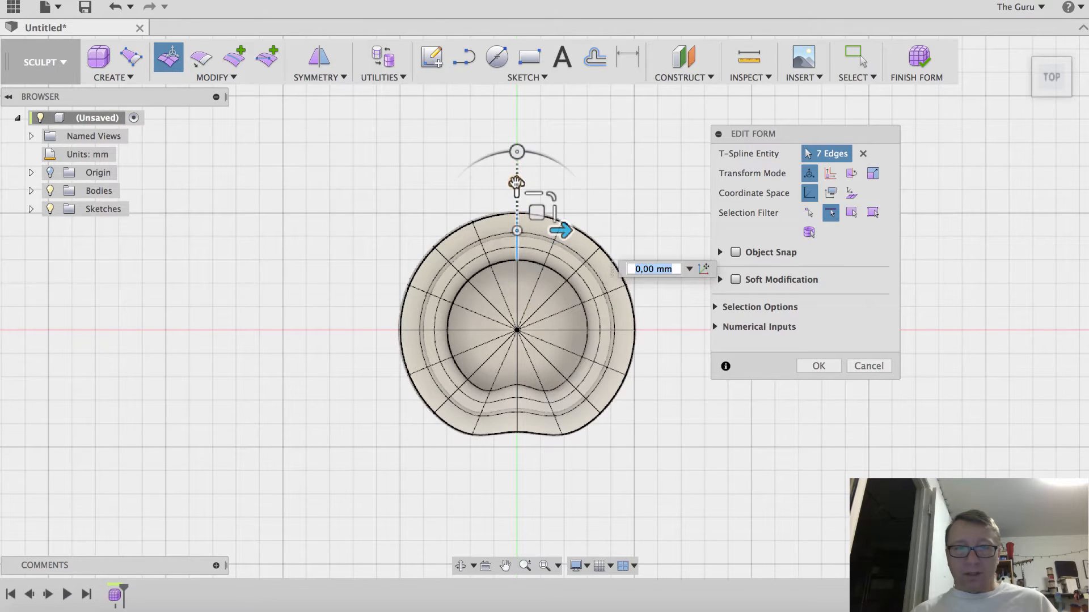
left_click_drag(516, 183, 516, 206)
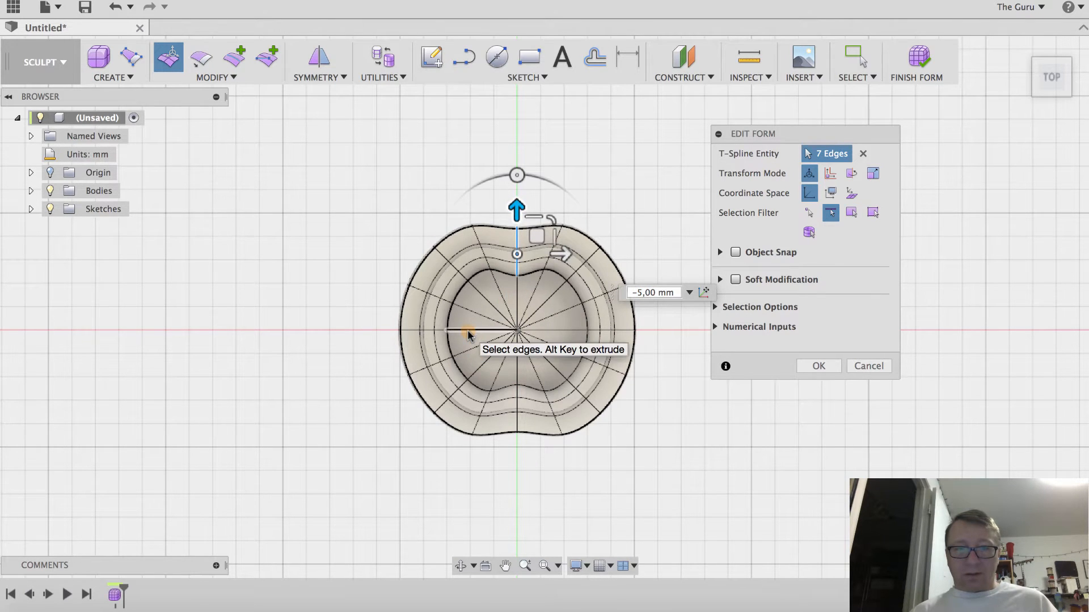
Step: Move the vase's left and right vertical edge loops, without their base edges, 5 mm inward each and finish the form edit
double_click(467, 332)
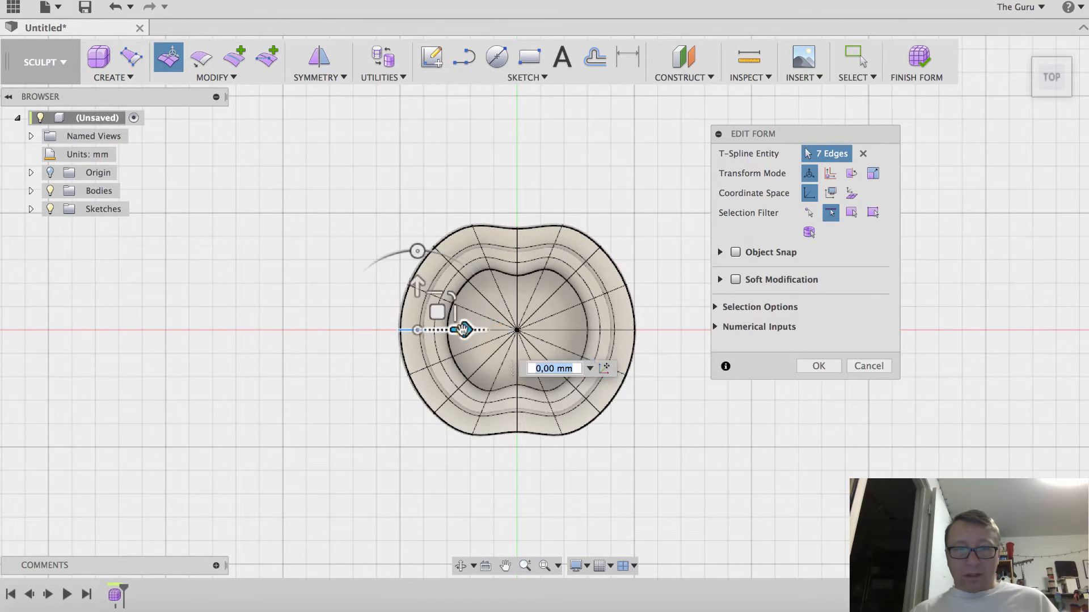
left_click_drag(464, 330, 486, 329)
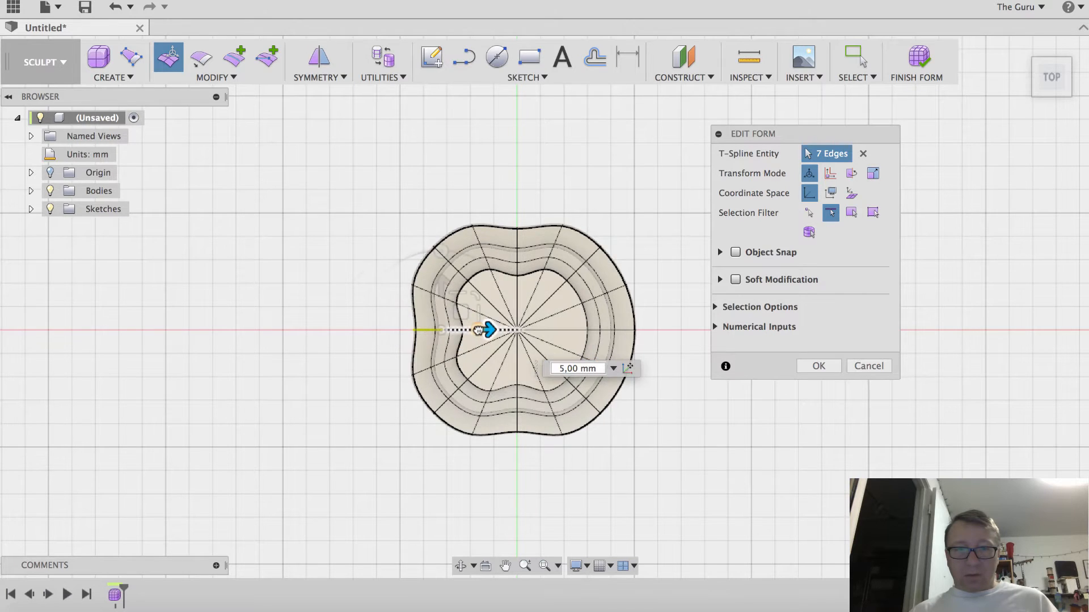
double_click(575, 331)
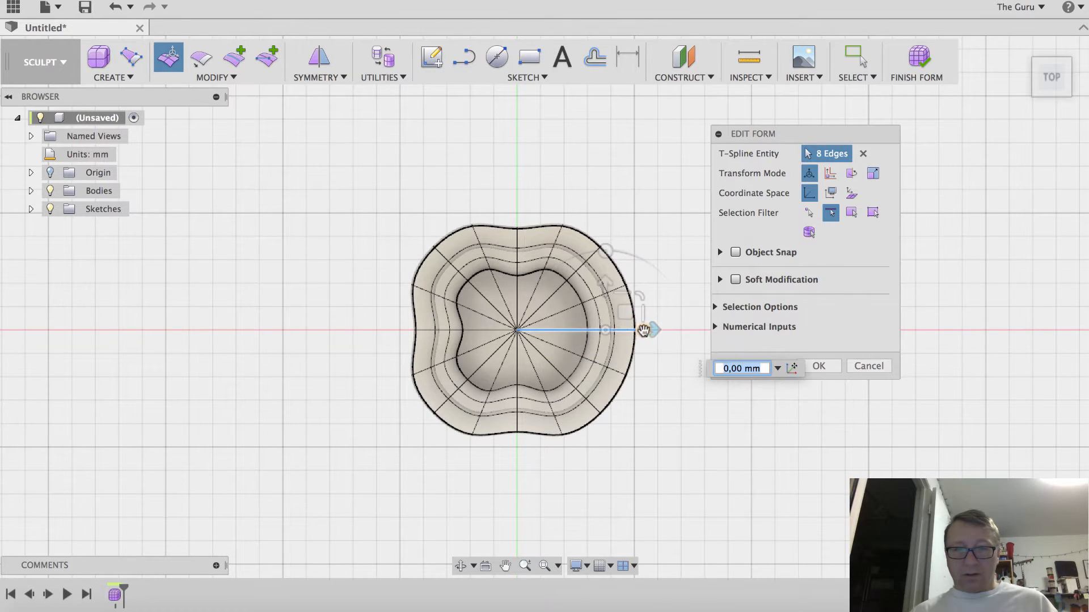
left_click(565, 330, "shift")
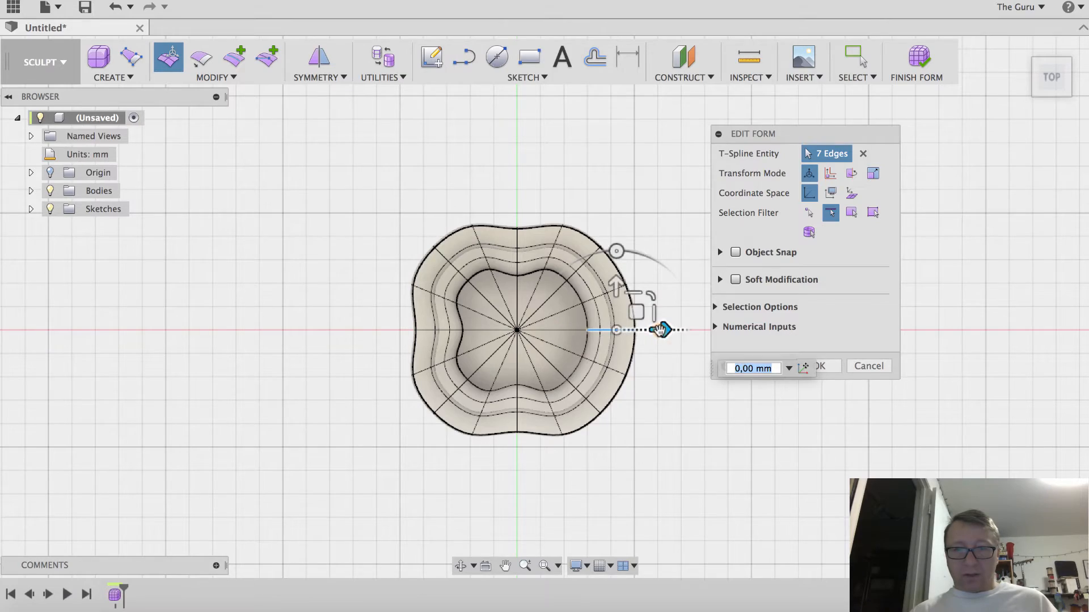
left_click_drag(660, 329, 637, 329)
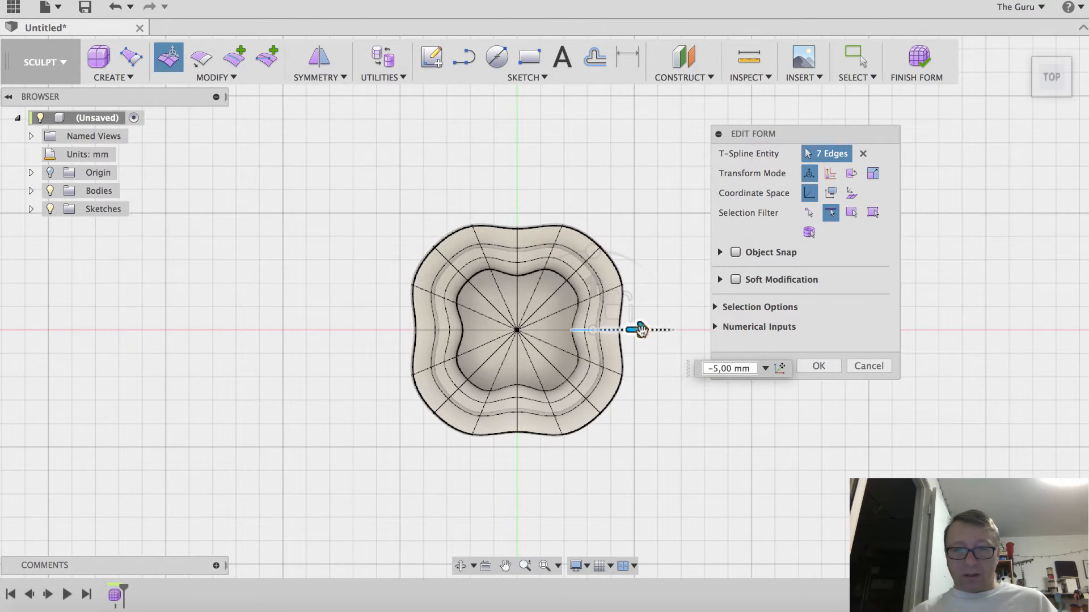
left_click(817, 368)
Step: Start Edit Form with the edge filter and select the front edges of the vase's upper five rows, from rim to below the bulge
middle_click_drag(770, 366, 569, 316, "shift")
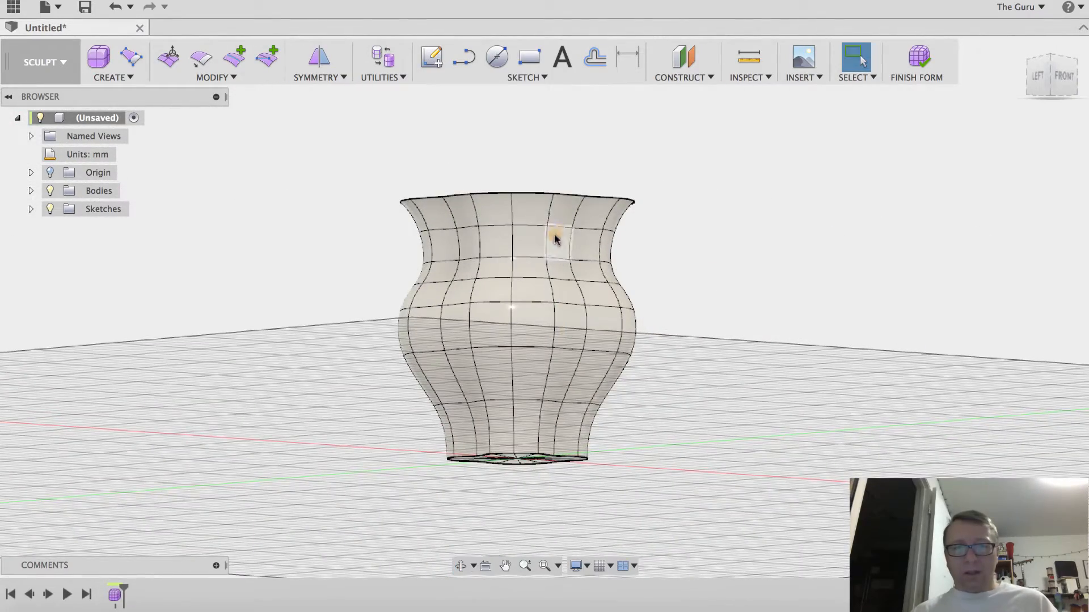
middle_click_drag(709, 196, 657, 220, "shift")
key("Escape")
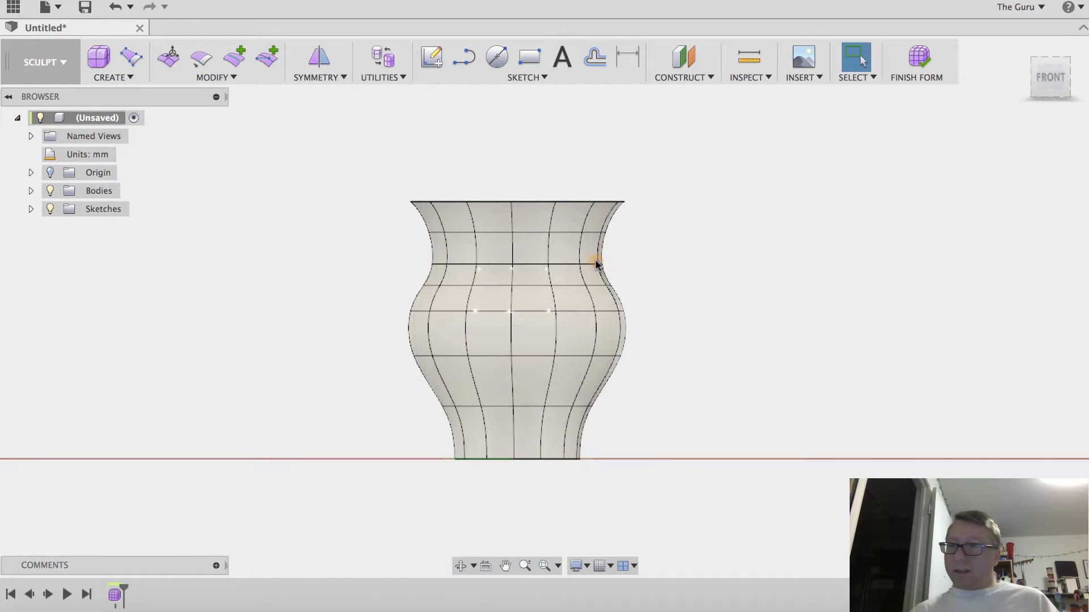
scroll(597, 263, "up", 3)
mouse_move(693, 314)
middle_mouse_down()
mouse_move(722, 289)
mouse_move(700, 301)
middle_mouse_up()
scroll(700, 301, "down", 2)
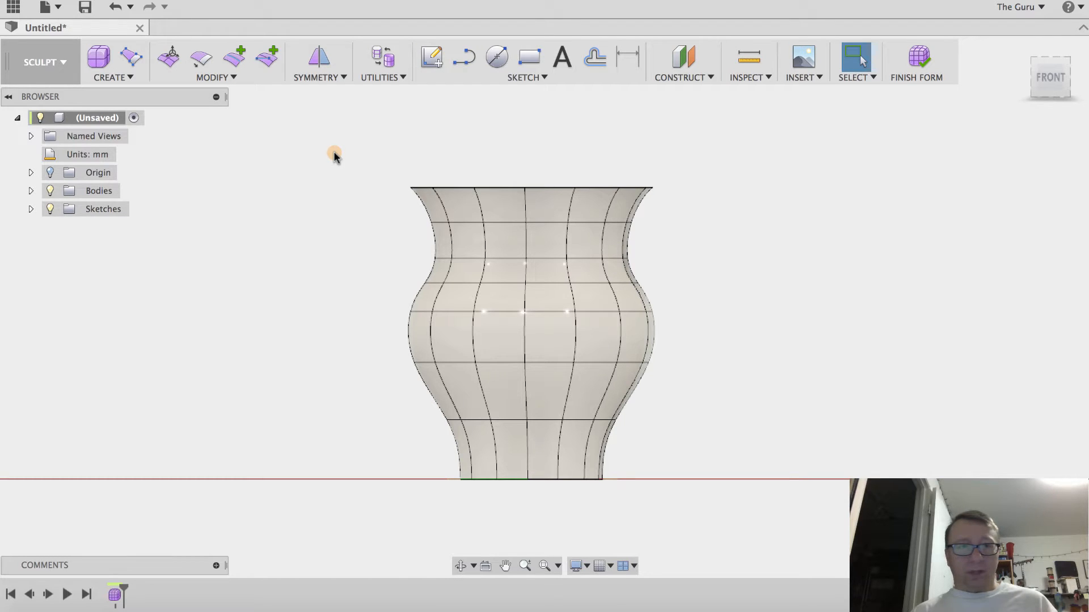
left_click(169, 57)
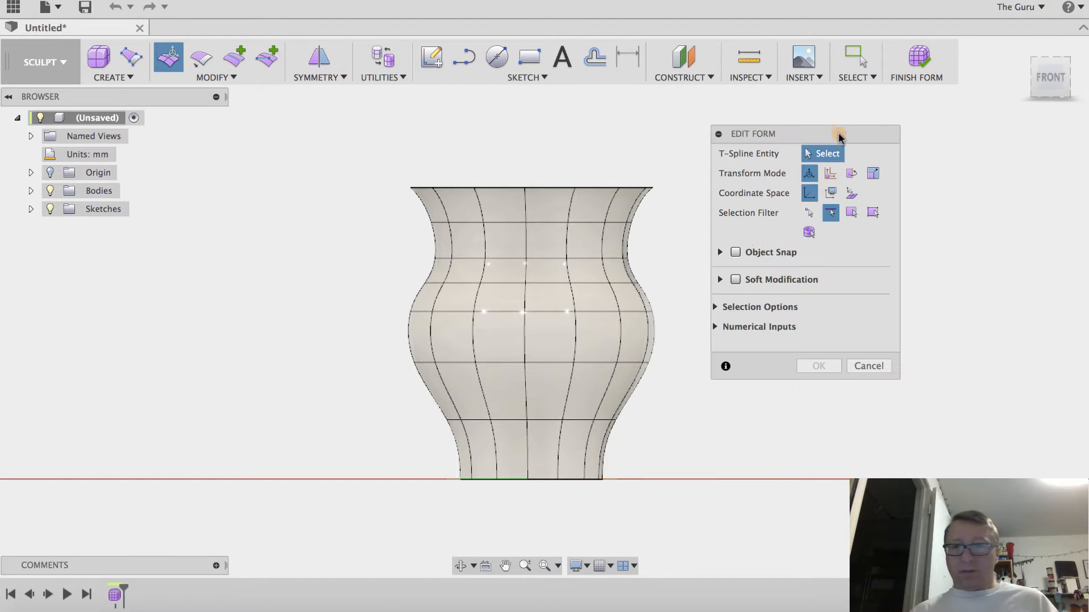
left_click_drag(839, 136, 876, 121)
left_click(868, 199)
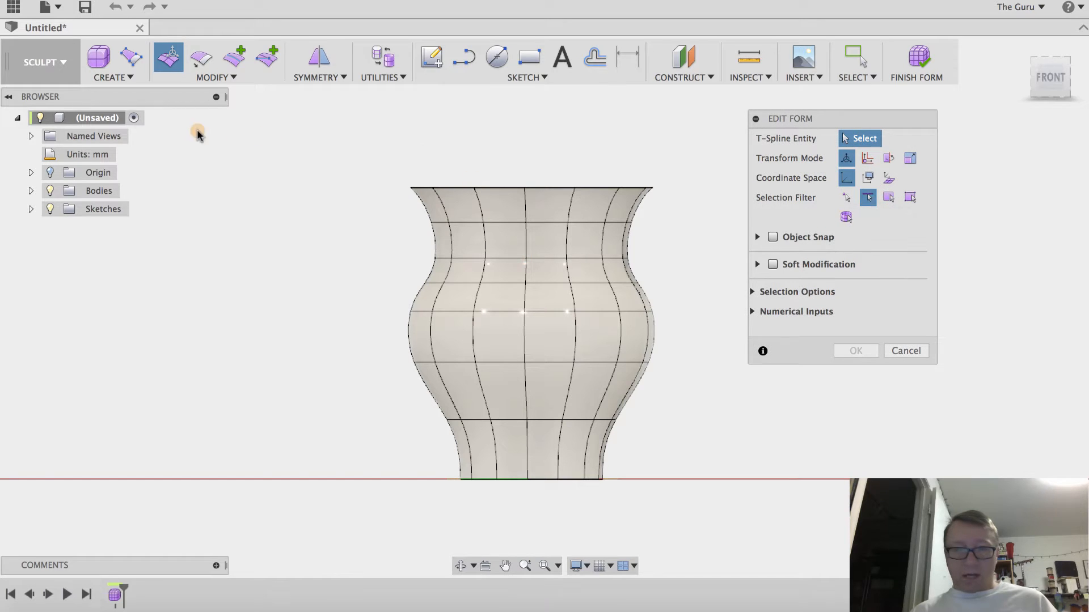
left_click_drag(295, 151, 688, 385)
Step: Extend the selection to the edges of the upper five rows all the way around the vase
middle_click_drag(717, 410, 562, 420, "shift")
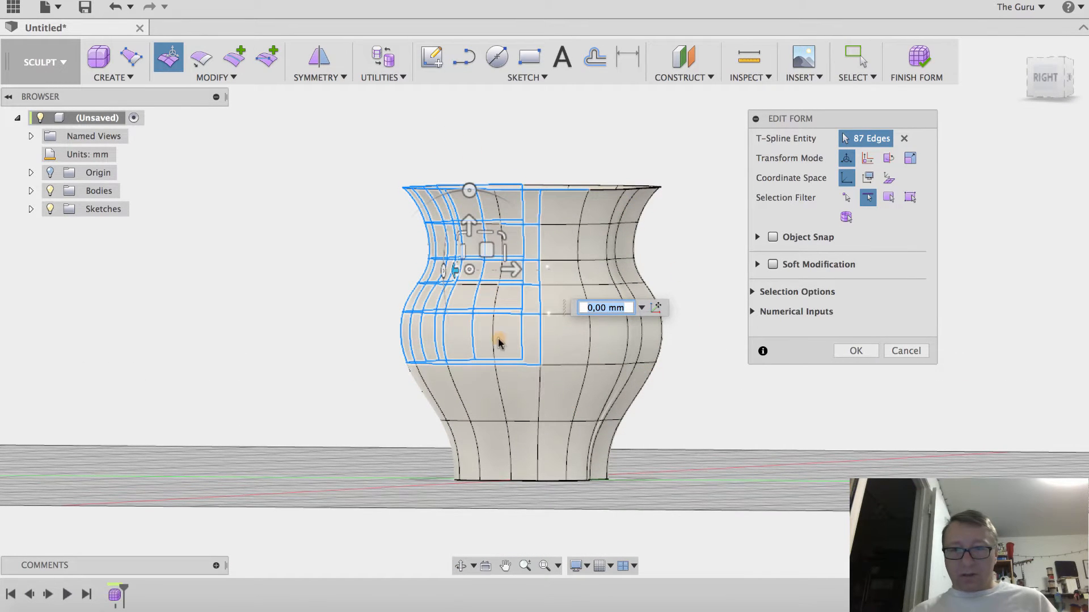
left_click_drag(423, 104, 708, 385)
middle_click_drag(715, 383, 525, 301, "shift")
left_click_drag(457, 136, 682, 390, "shift")
left_click_drag(682, 401, 538, 487)
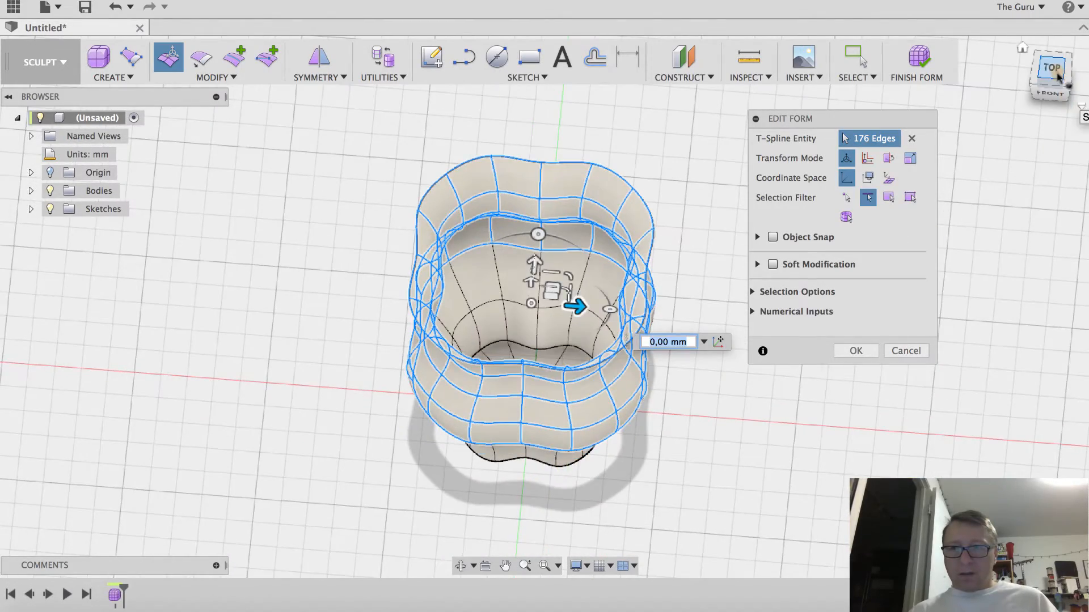
Step: Rotate the selected upper rows 30 degrees counterclockwise about the vertical axis to twist the vase, and finish the form edit
left_click(1051, 68)
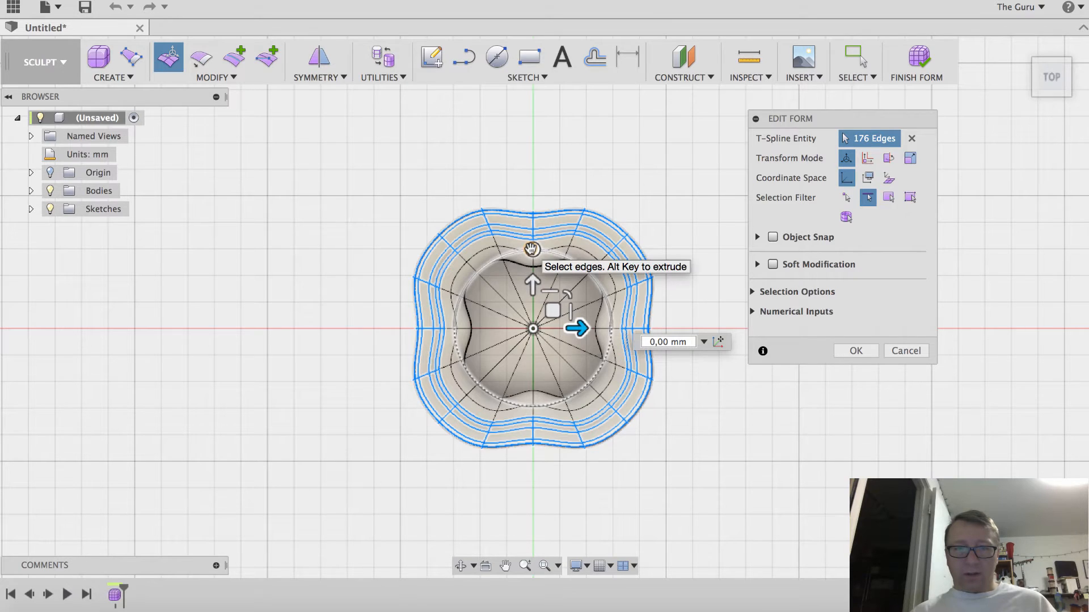
left_click_drag(532, 249, 499, 256)
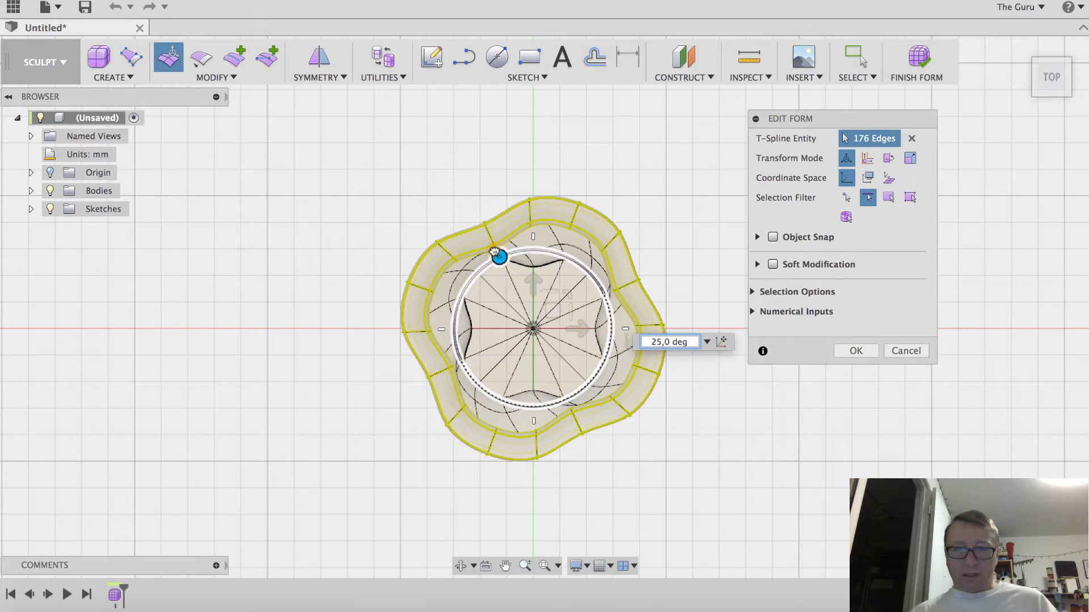
left_click_drag(492, 254, 486, 258)
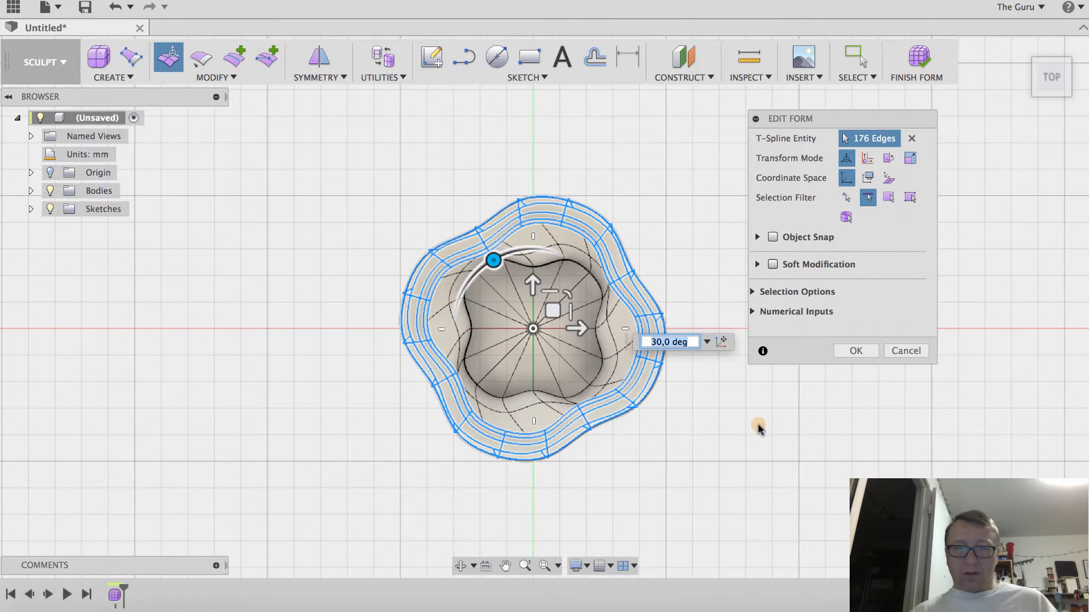
mouse_move(680, 452)
middle_mouse_down("shift")
mouse_move(669, 276)
mouse_move(662, 329)
middle_mouse_up("shift")
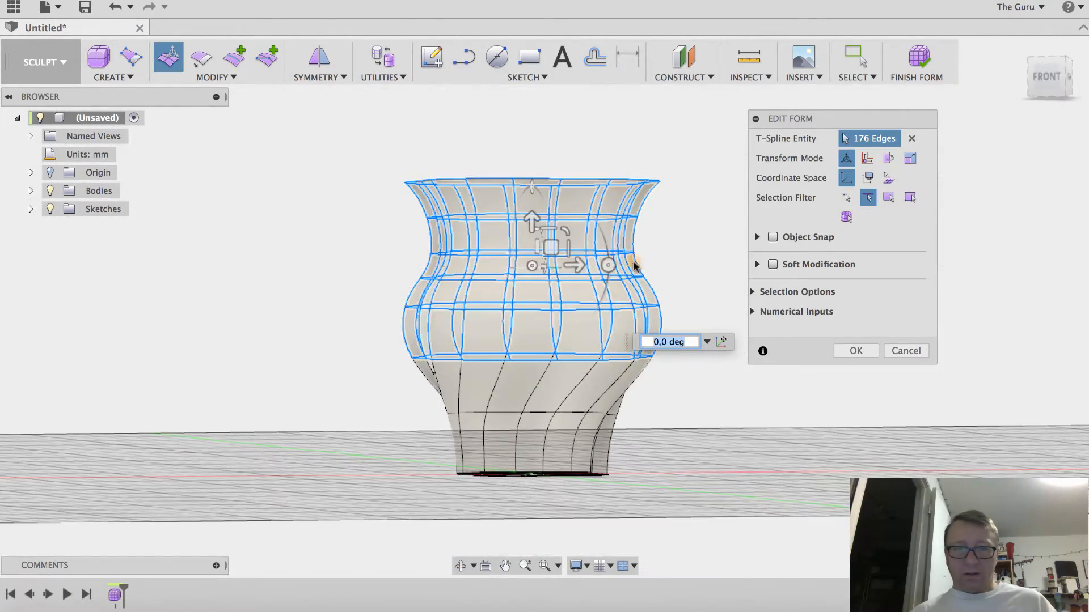
left_click(845, 352)
left_click(833, 354)
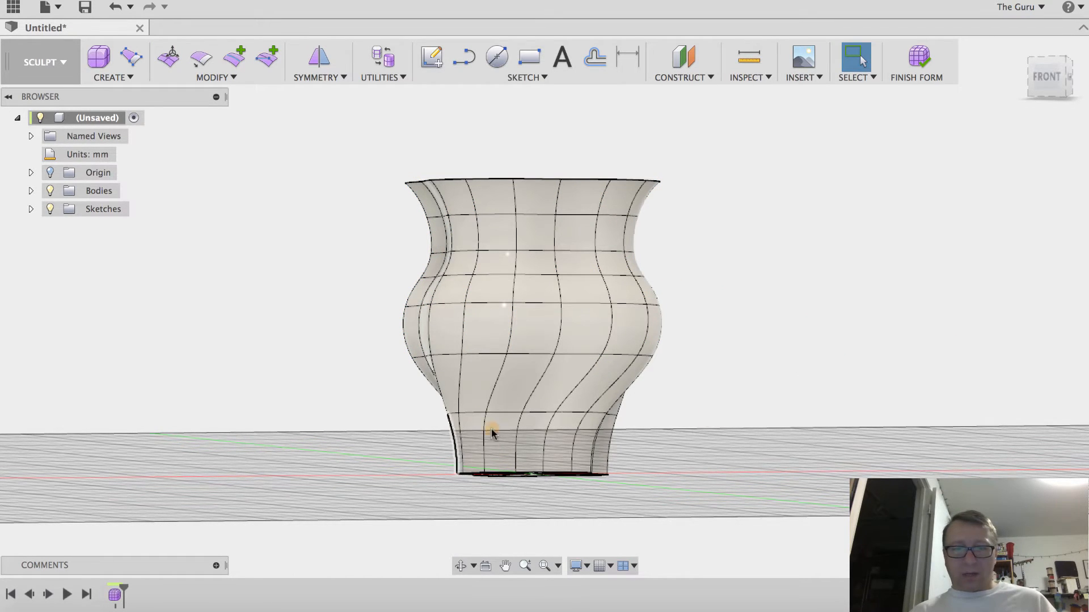
Step: Select the top two rows of faces all the way around the vase's neck and rim
middle_click_drag(834, 393, 615, 420, "shift")
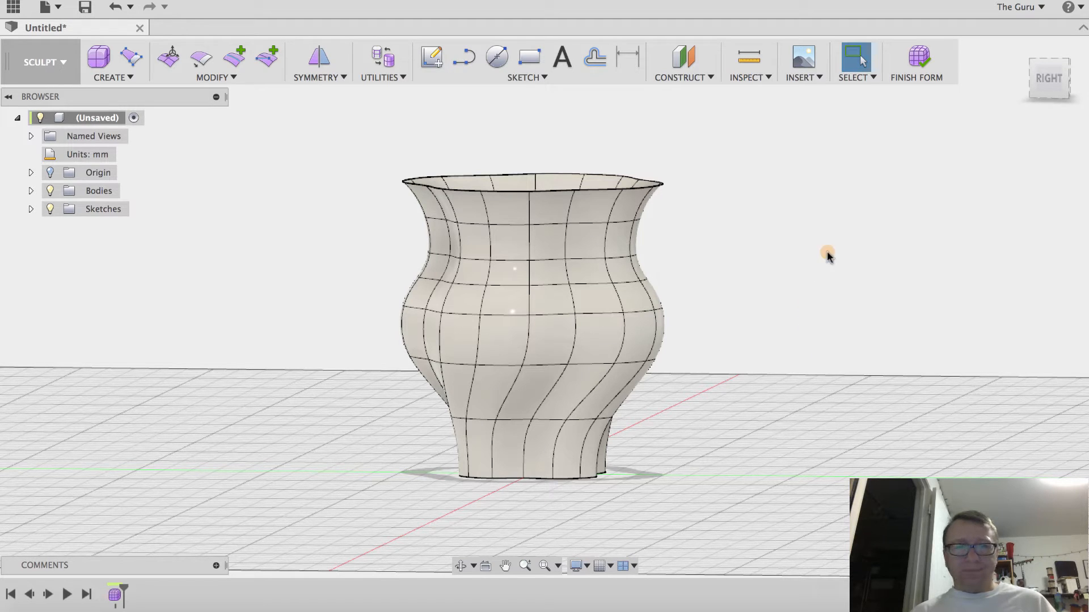
left_click(1049, 78)
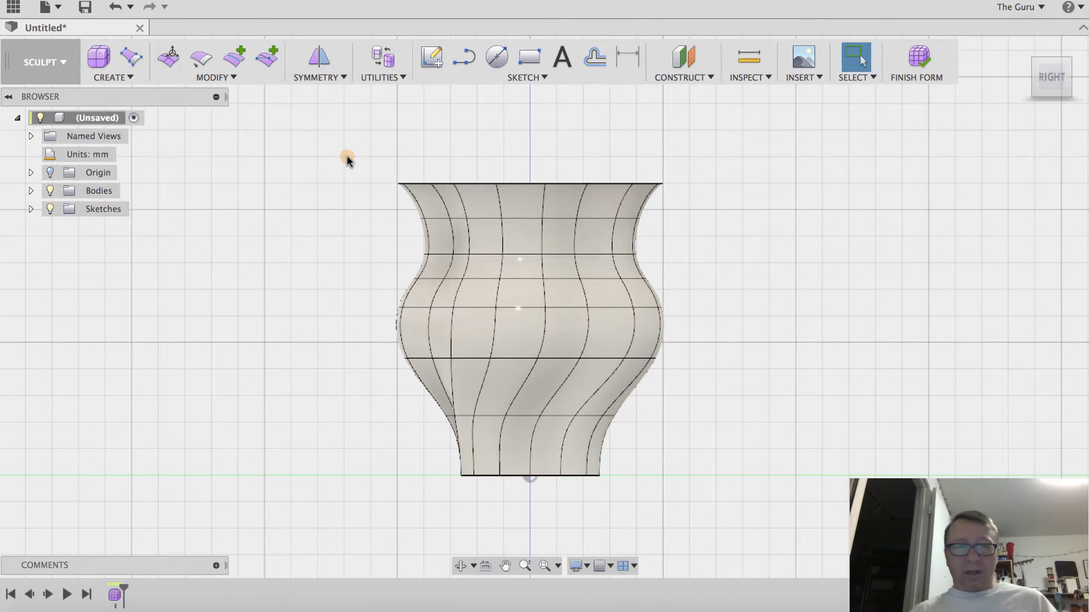
left_click_drag(347, 156, 735, 265)
middle_click_drag(828, 287, 584, 304, "shift")
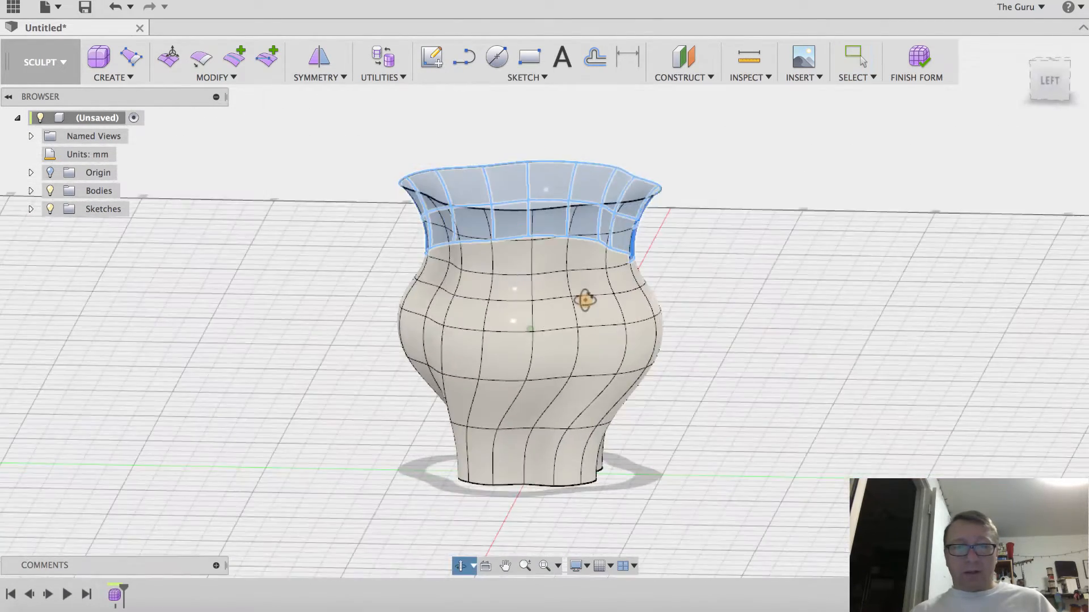
left_click_drag(376, 153, 679, 282)
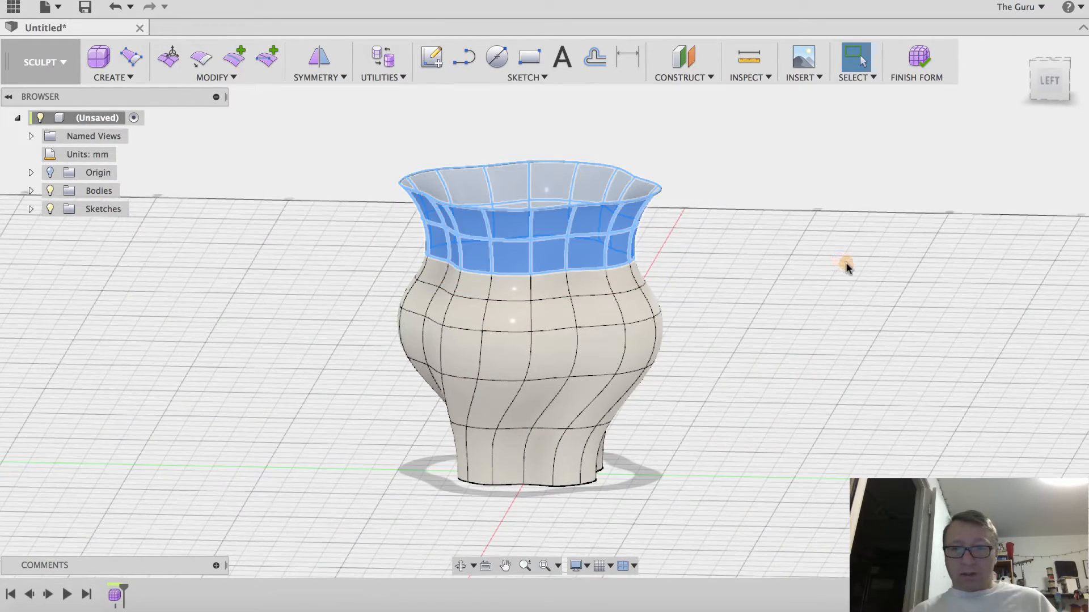
middle_click_drag(846, 267, 783, 224, "shift")
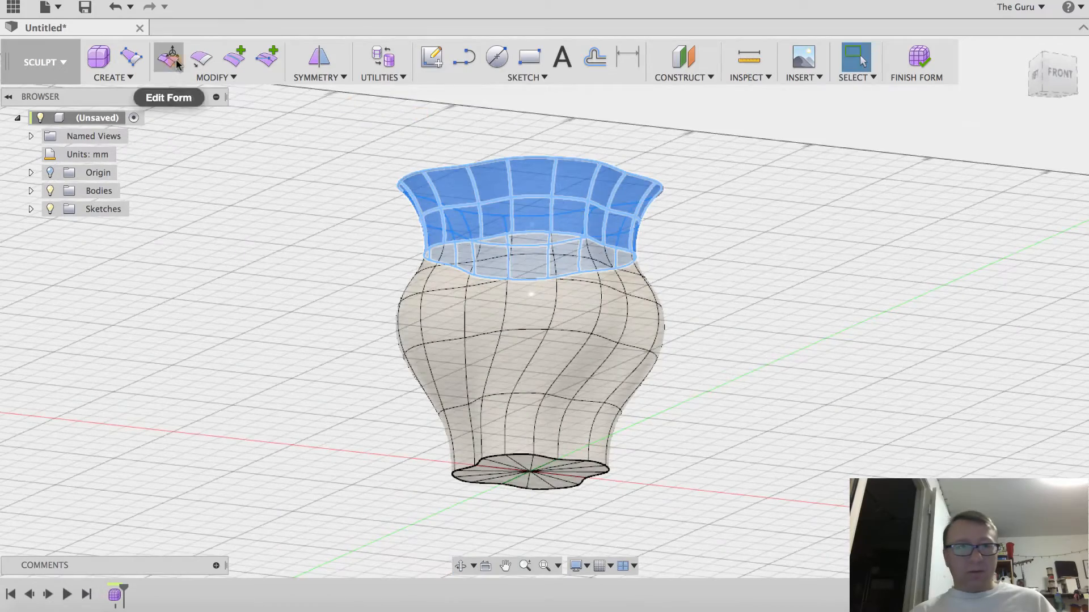
Step: Start Edit Form and rotate the vase's selected neck and rim 25 degrees counterclockwise about the vertical axis
left_click(169, 59)
middle_click_drag(702, 333, 547, 448, "shift")
left_click(1049, 88)
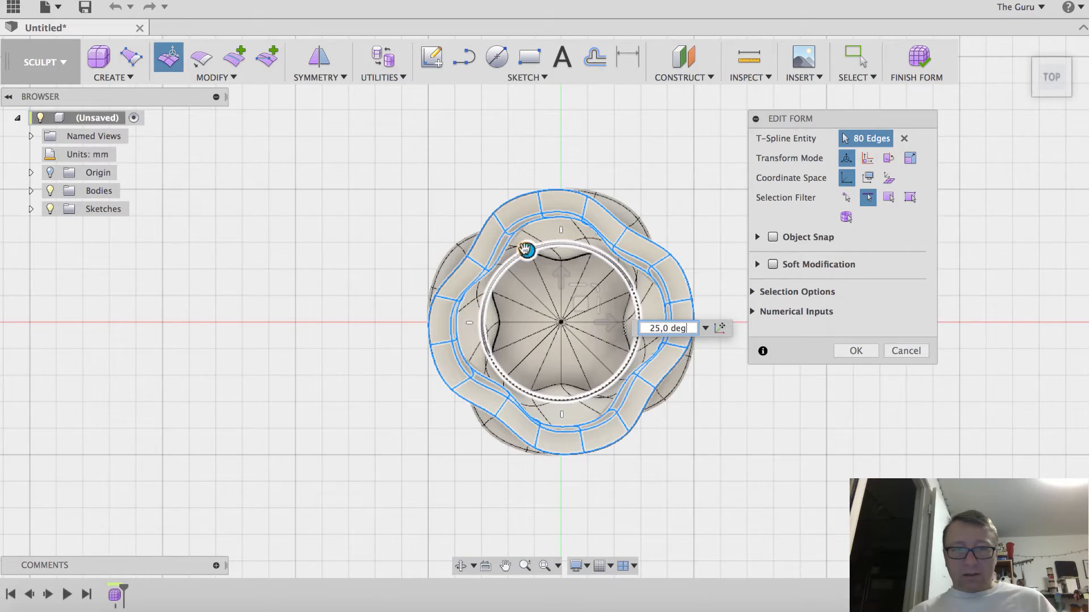
middle_click_drag(718, 444, 703, 347, "shift")
left_click(848, 352)
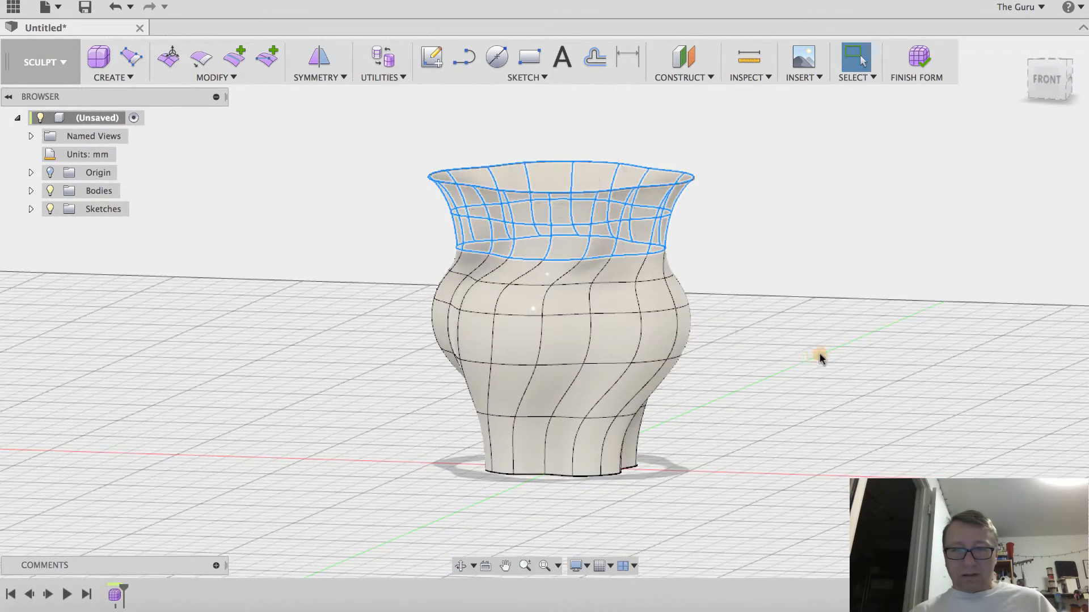
Step: Inspect the twisted vase from several sides and finish the form to convert it into a body
scroll(836, 334, "up", 2)
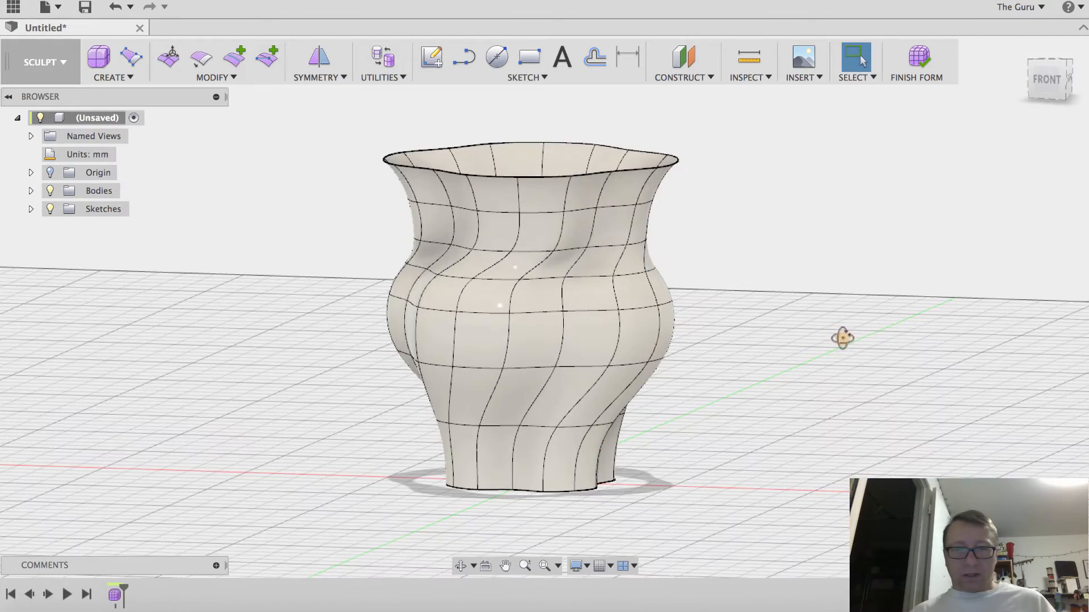
middle_click_drag(842, 339, 710, 363, "shift")
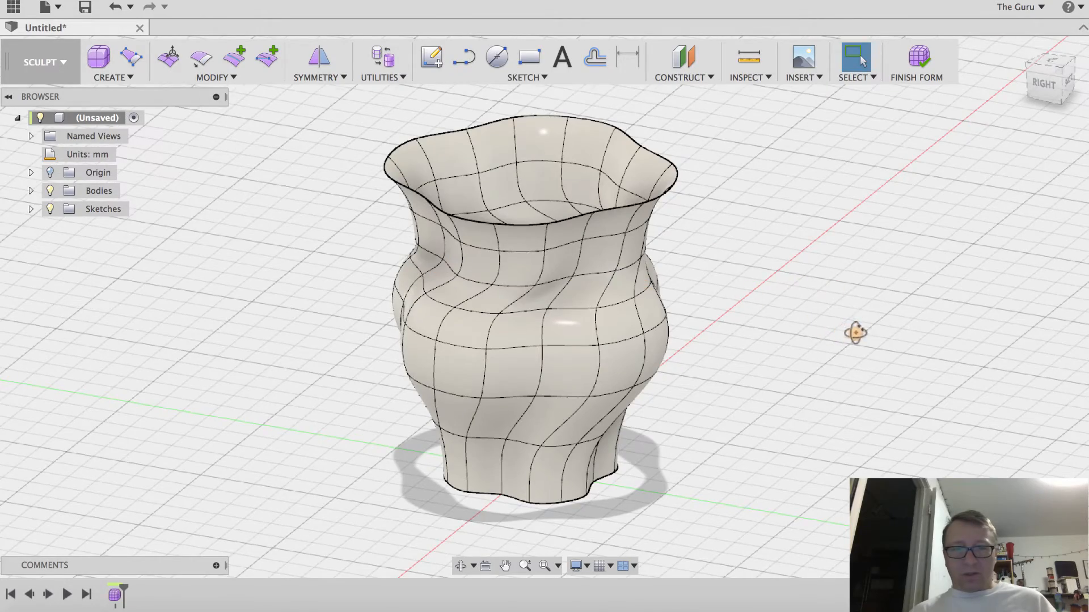
middle_click_drag(856, 331, 796, 334, "shift")
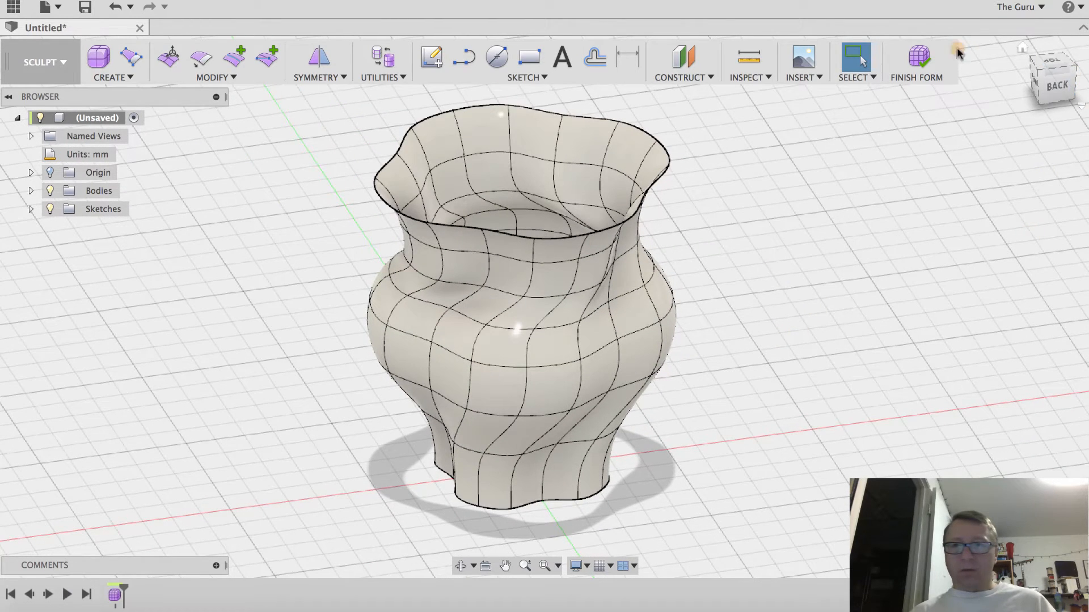
left_click(919, 57)
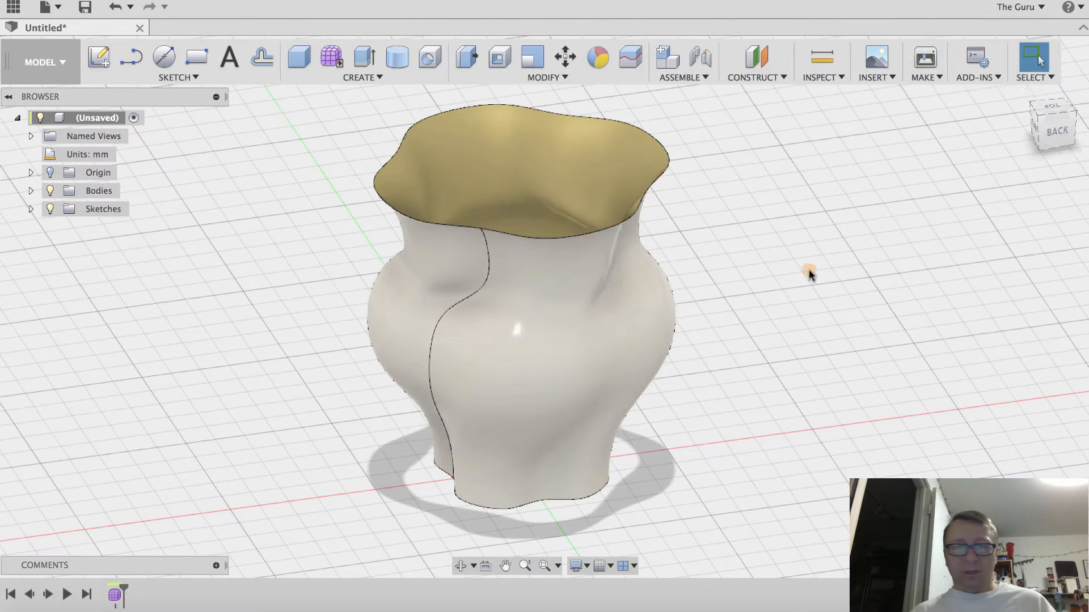
Step: Export the vase body for 3D printing with medium refinement as Bowl Worlflow.stl in the Bowl Workflow folder, replacing the existing file
middle_click_drag(809, 272, 821, 187, "shift")
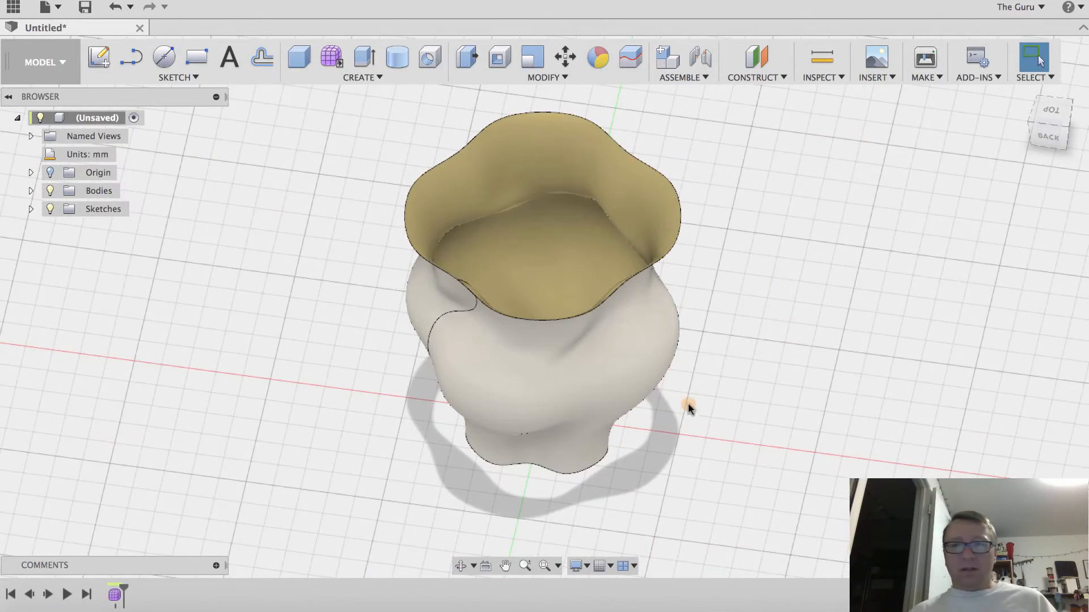
middle_click_drag(688, 405, 694, 366, "shift")
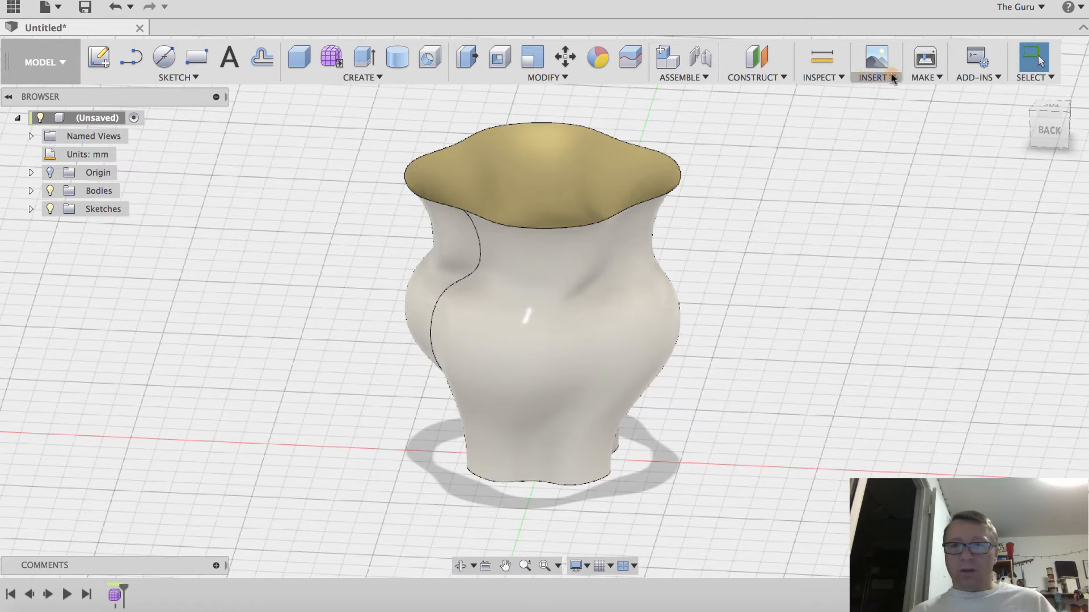
left_click(926, 55)
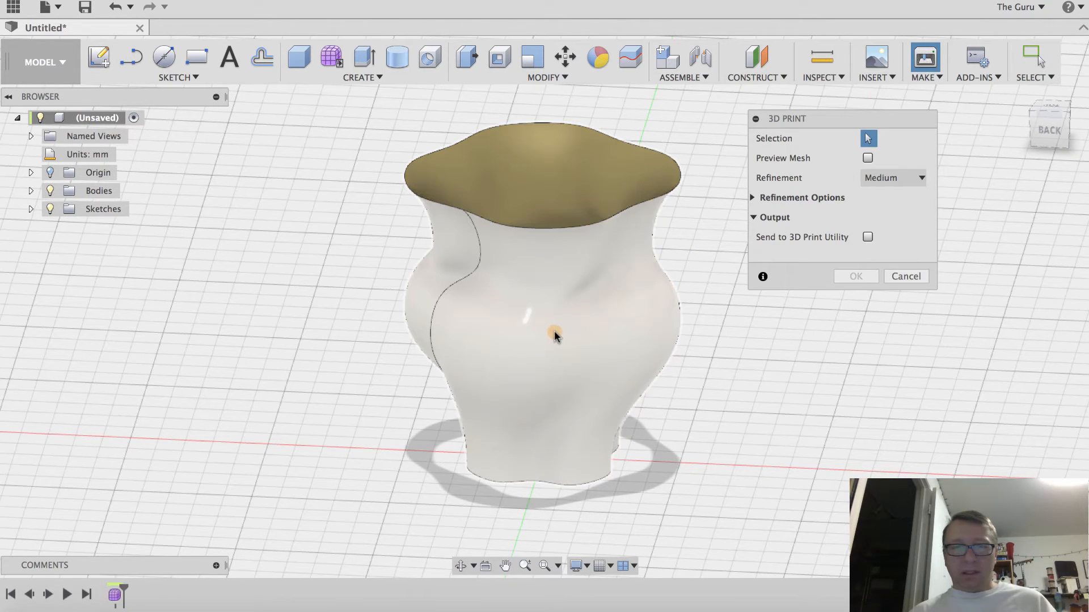
left_click(555, 335)
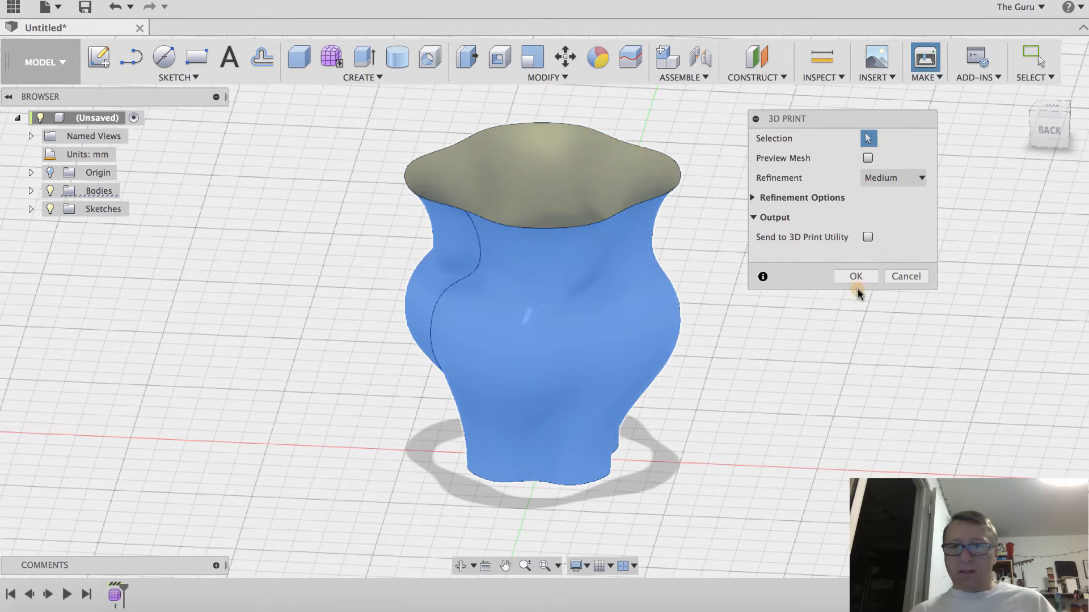
left_click(856, 276)
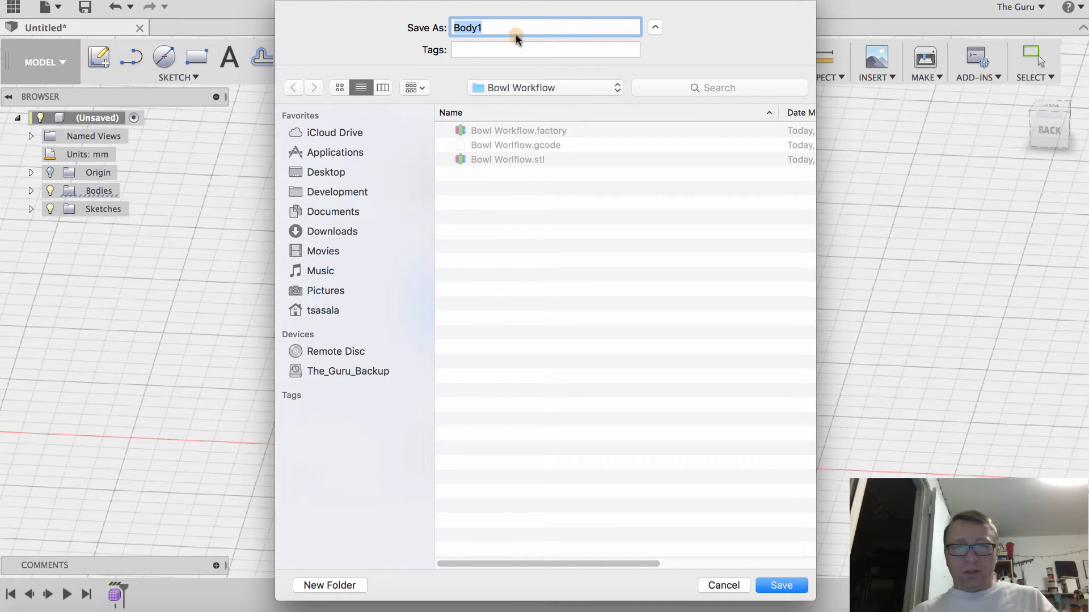
left_click(514, 159)
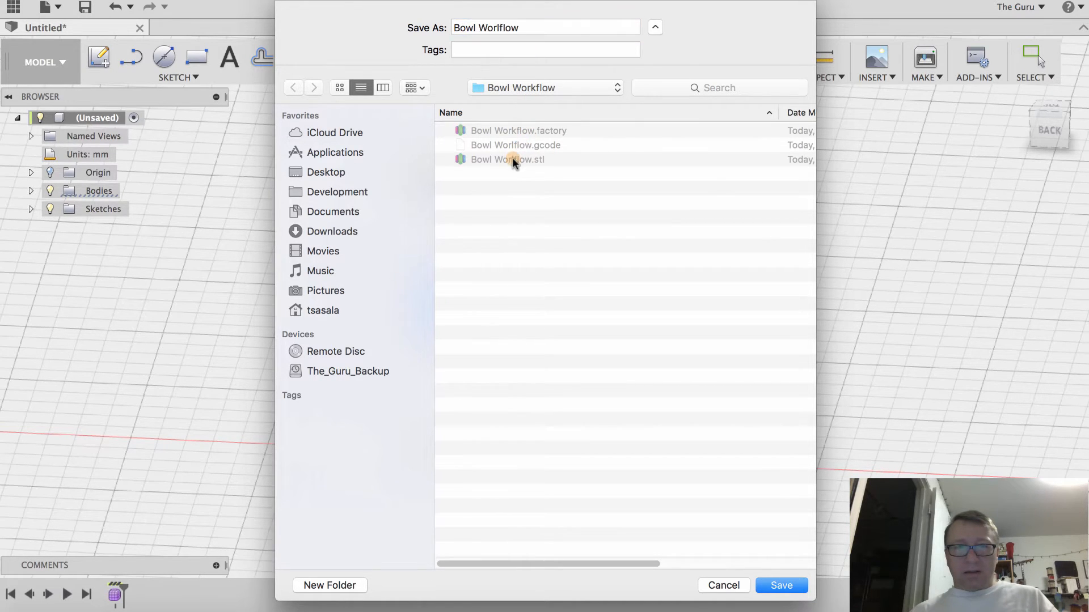
left_click(782, 584)
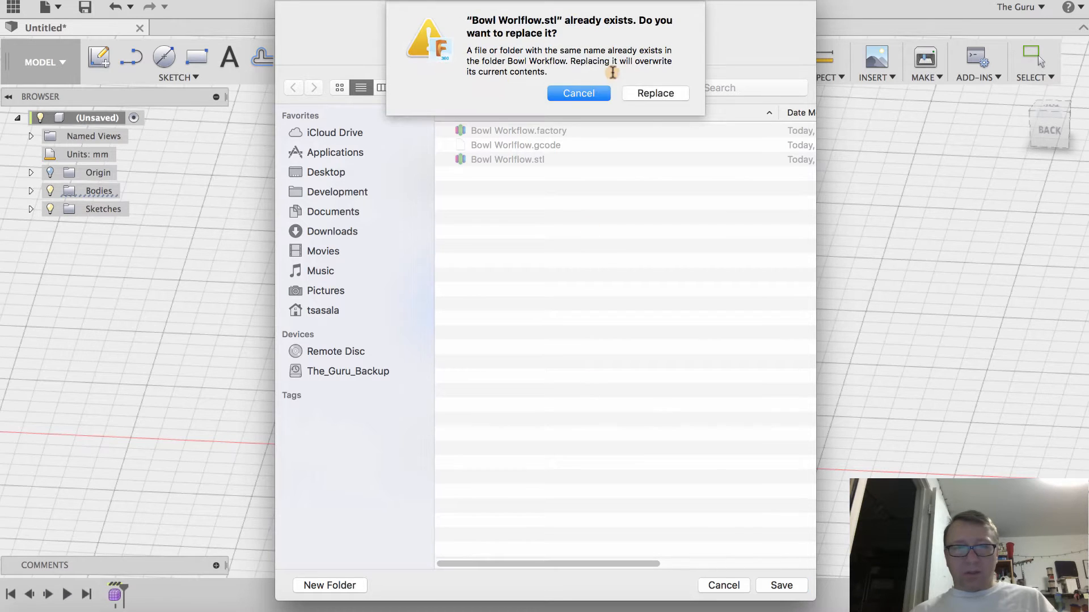
left_click(652, 92)
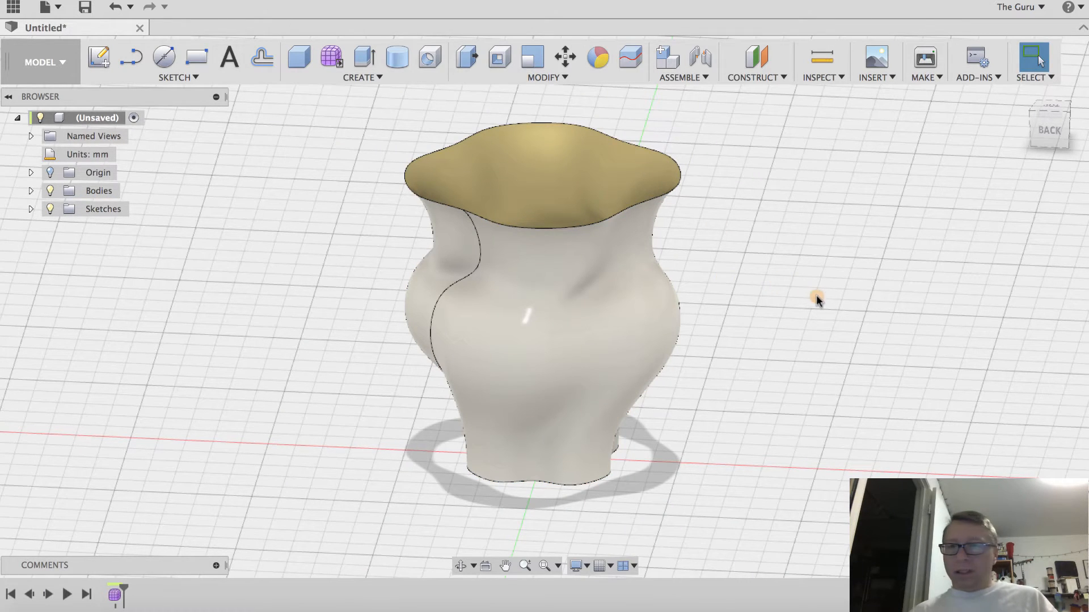
Step: Switch to Simplify3D and import the Bowl Worlflow.stl model onto the build plate
key("super+Tab")
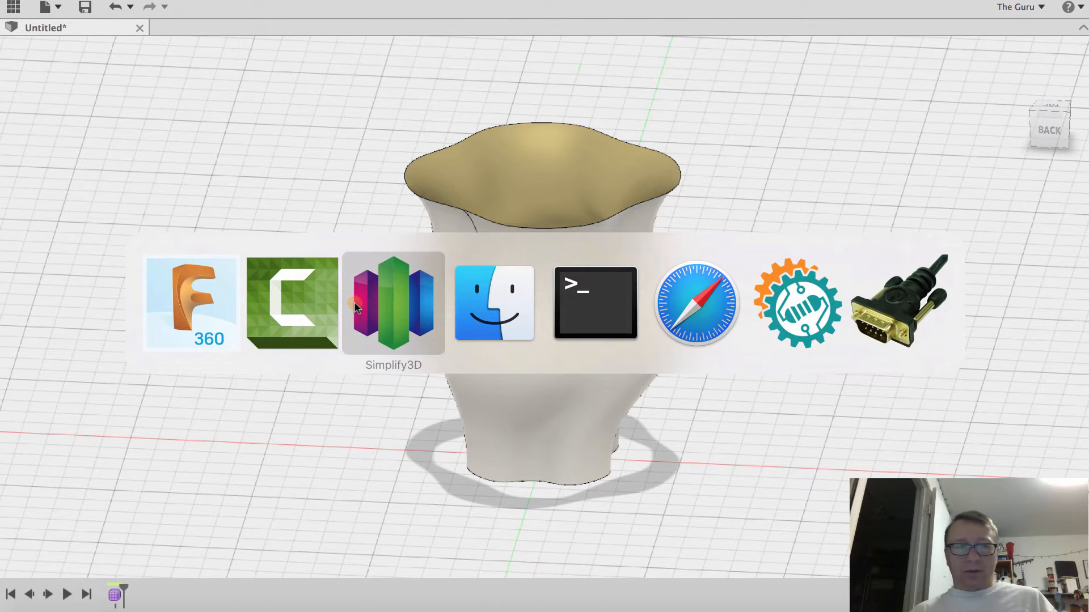
left_click(355, 307)
scroll(475, 391, "up", 5)
scroll(479, 392, "down", 8)
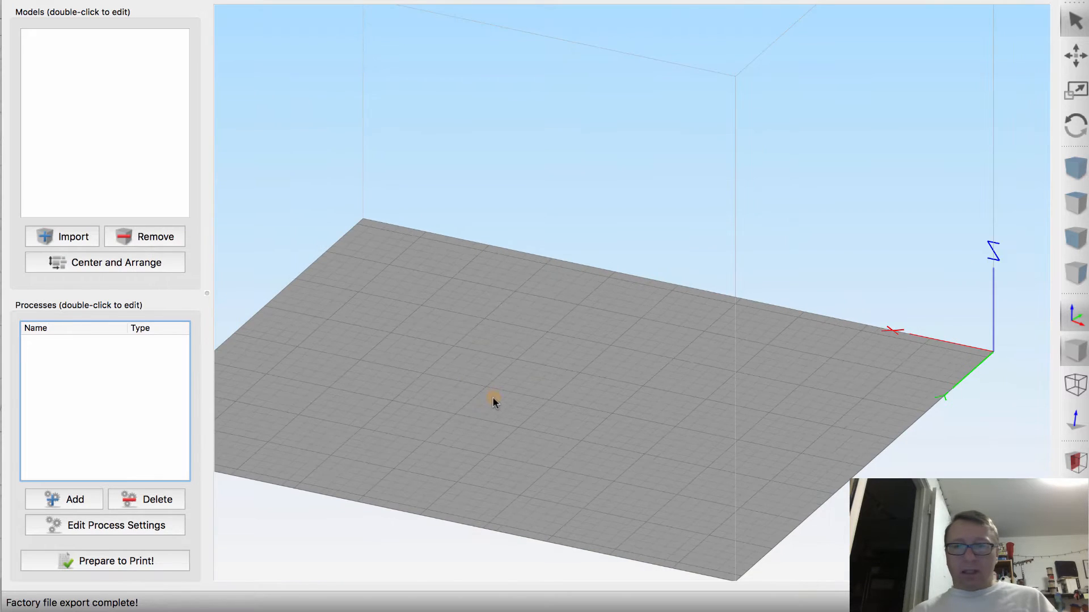
left_click(72, 236)
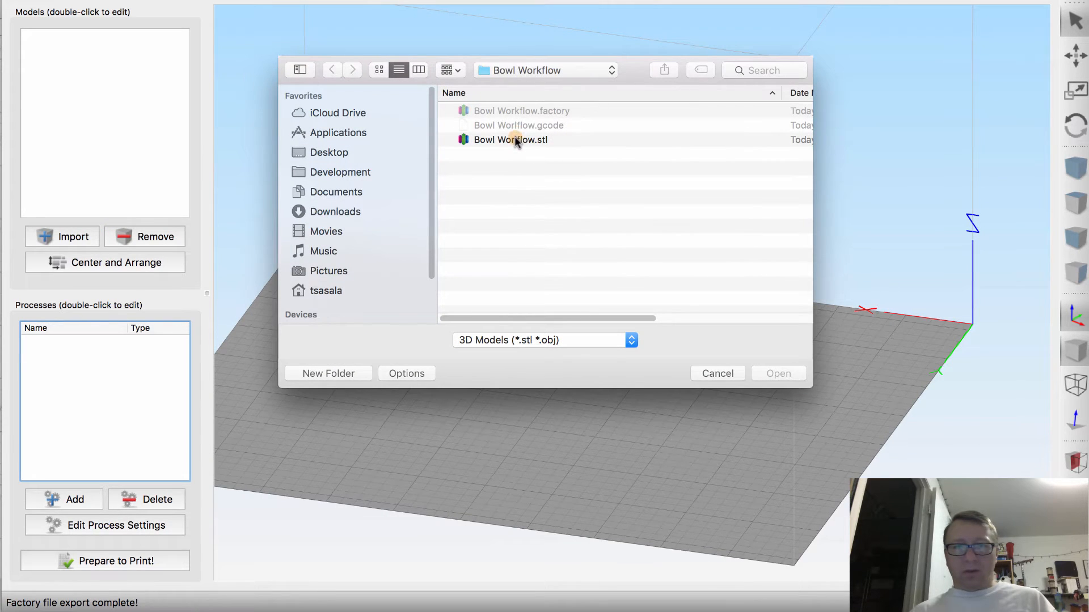
double_click(515, 139)
Step: Examine the imported vase on the build plate from above, from the sides and from underneath at its base
scroll(670, 332, "up", 4)
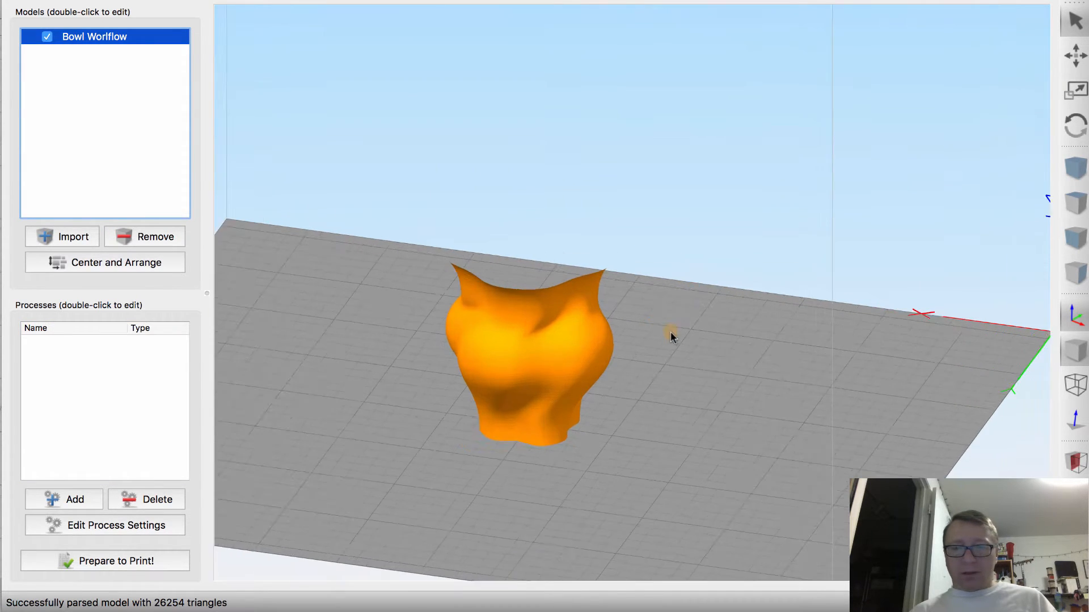
scroll(671, 331, "down", 2)
right_click_drag(709, 340, 736, 337)
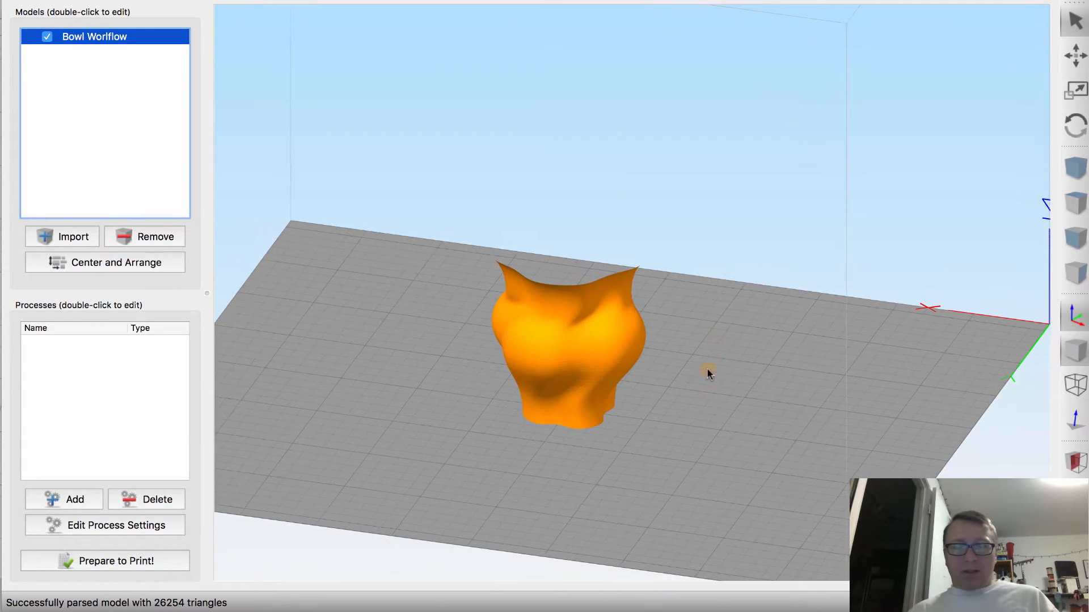
left_click_drag(713, 397, 785, 168)
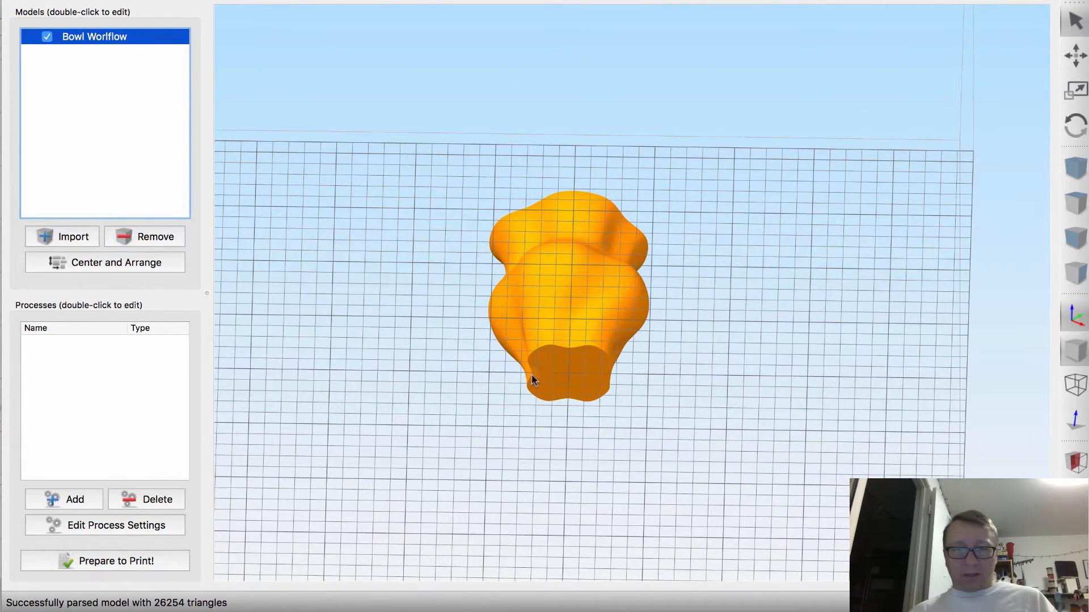
left_click_drag(733, 321, 705, 510)
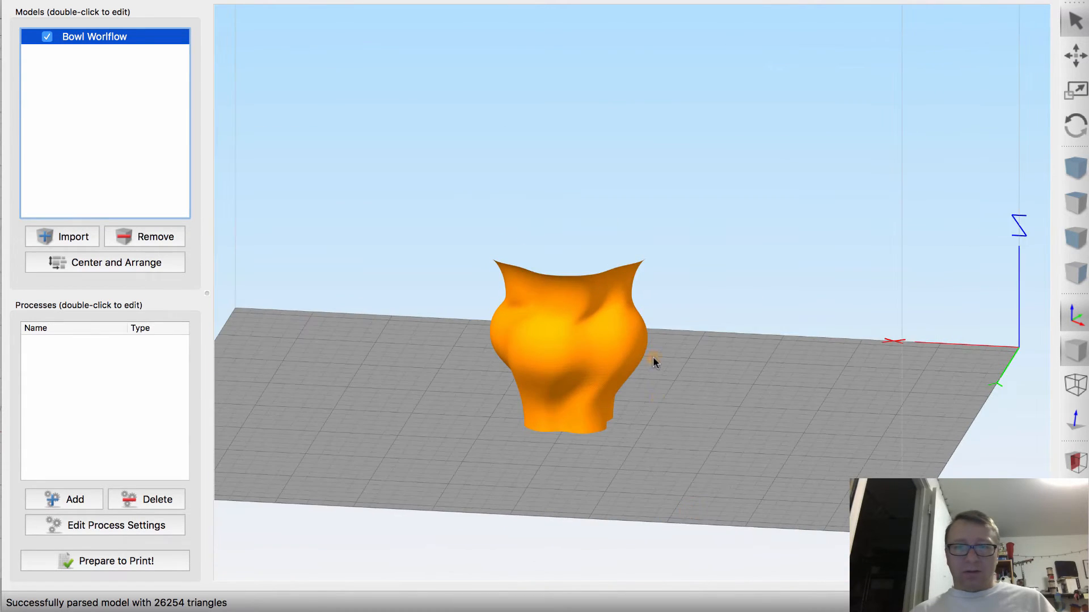
scroll(668, 357, "up", 3)
right_click_drag(722, 364, 747, 335)
left_click_drag(746, 335, 538, 218)
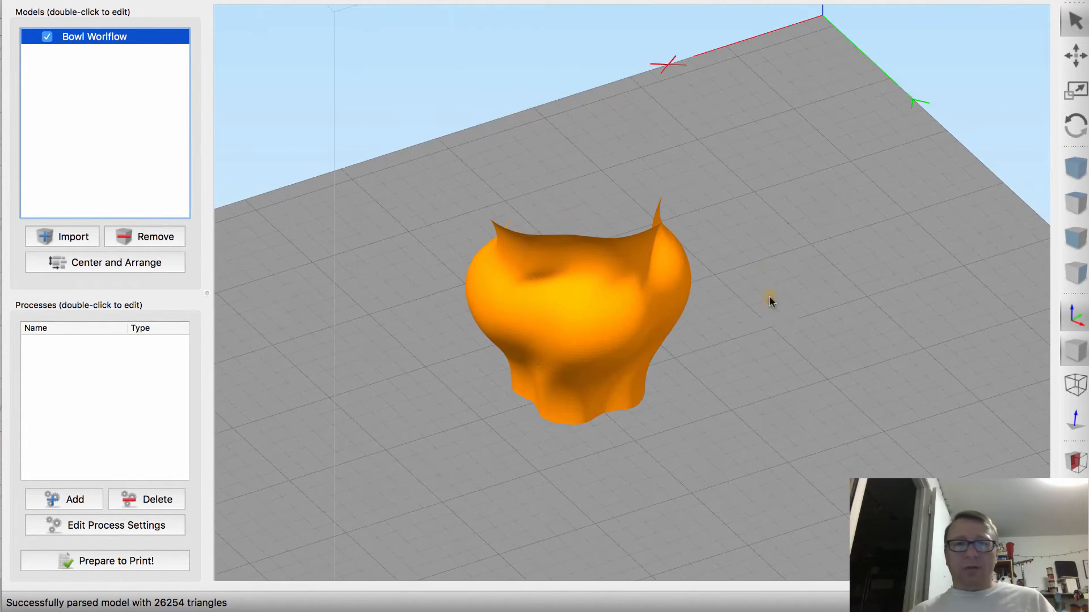
mouse_move(770, 301)
left_mouse_down()
mouse_move(753, 295)
mouse_move(764, 305)
mouse_move(756, 319)
mouse_move(746, 311)
mouse_move(763, 316)
left_mouse_up()
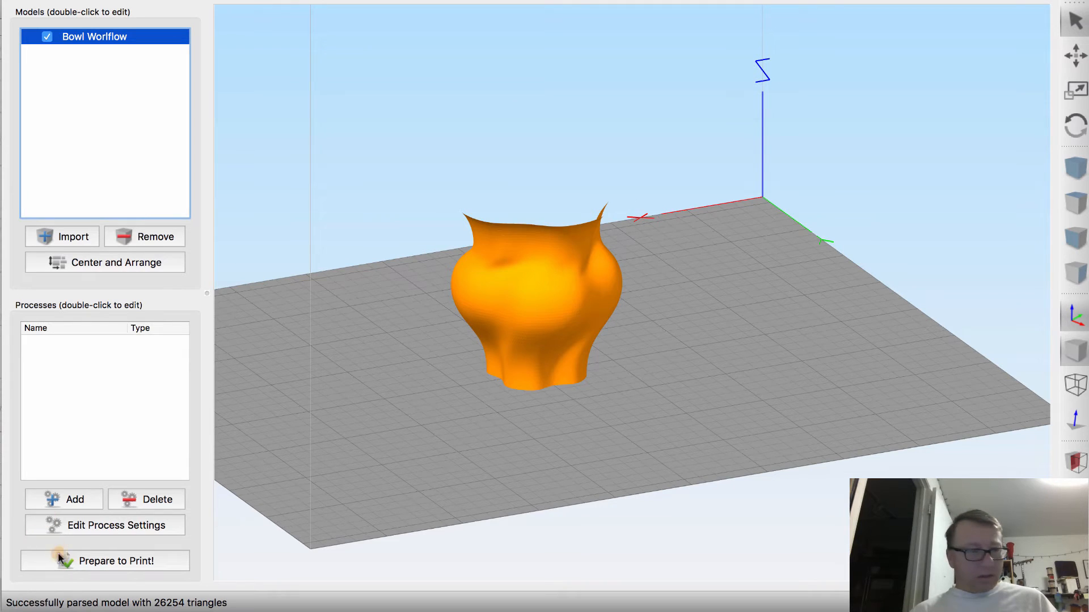
Step: Add a print process with the preset profile, checking its top and bottom solid layers, perimeter shells and vase mode before accepting it
left_click(85, 500)
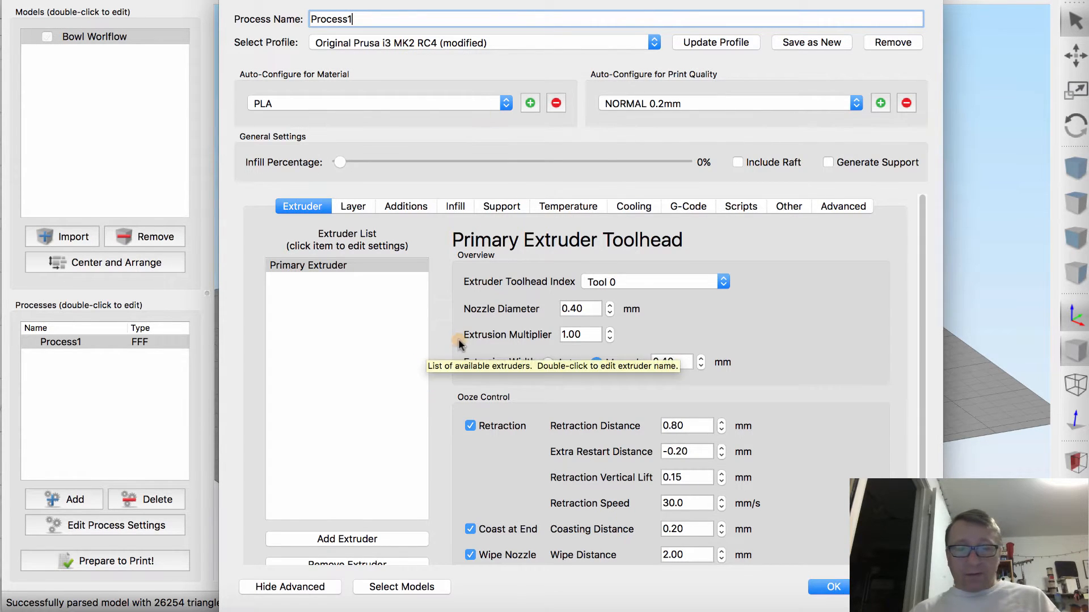
left_click(359, 206)
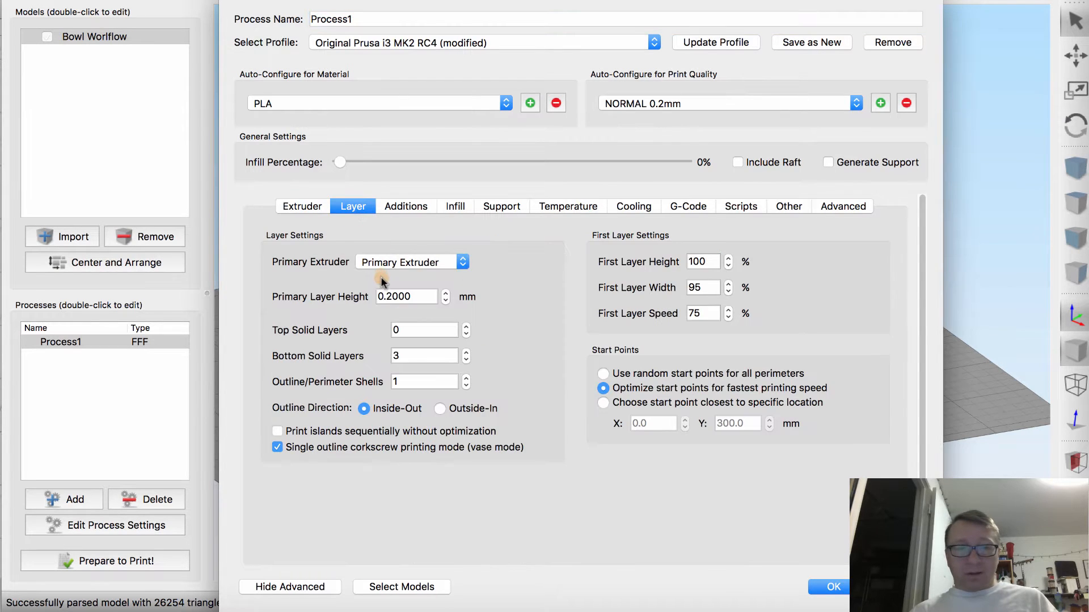
left_click(435, 330)
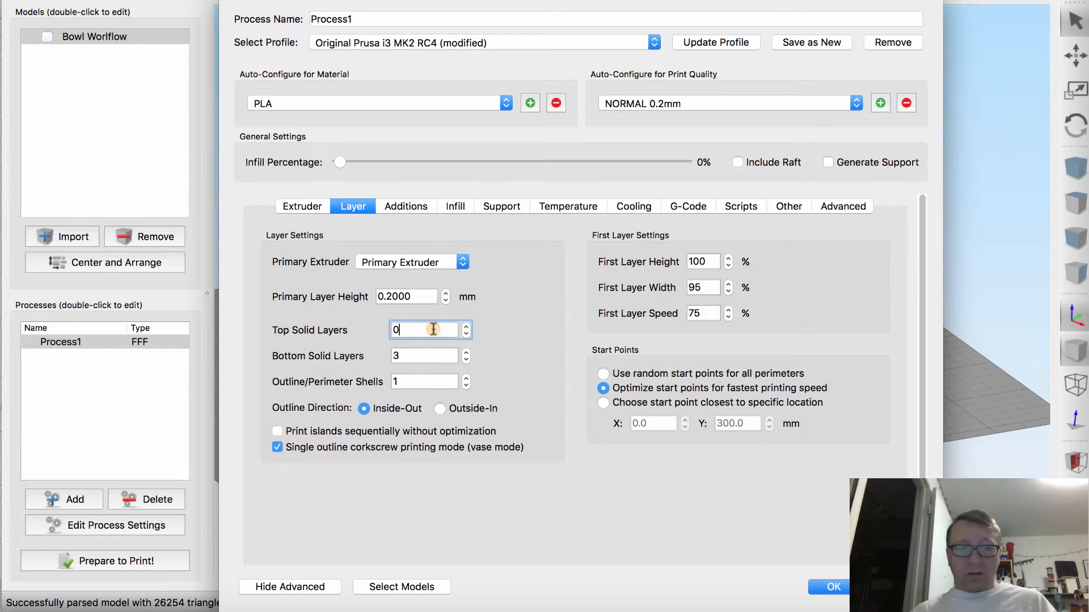
double_click(408, 356)
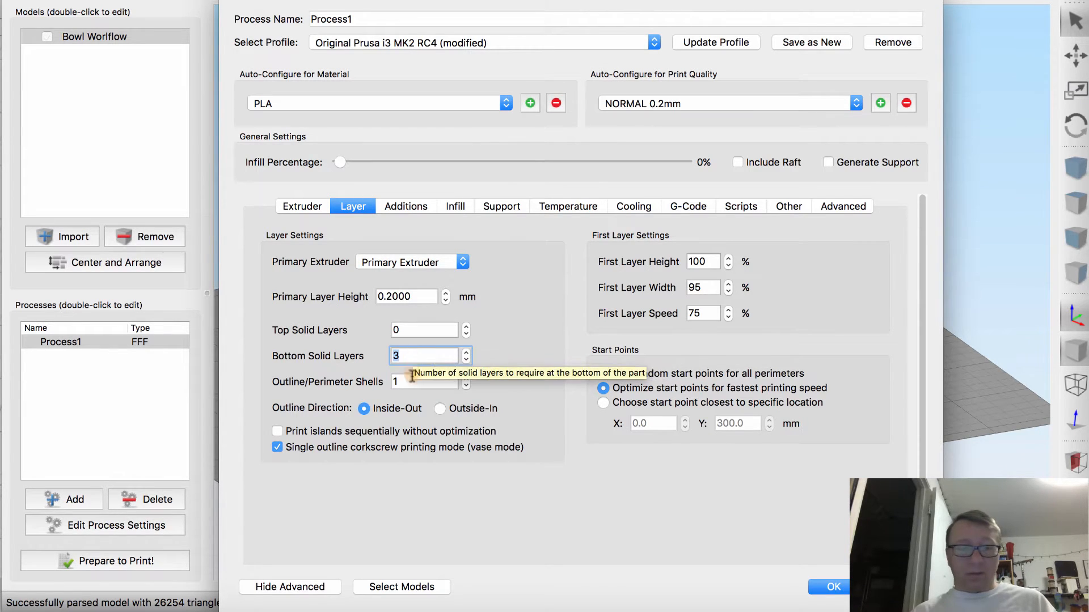
left_click(428, 386)
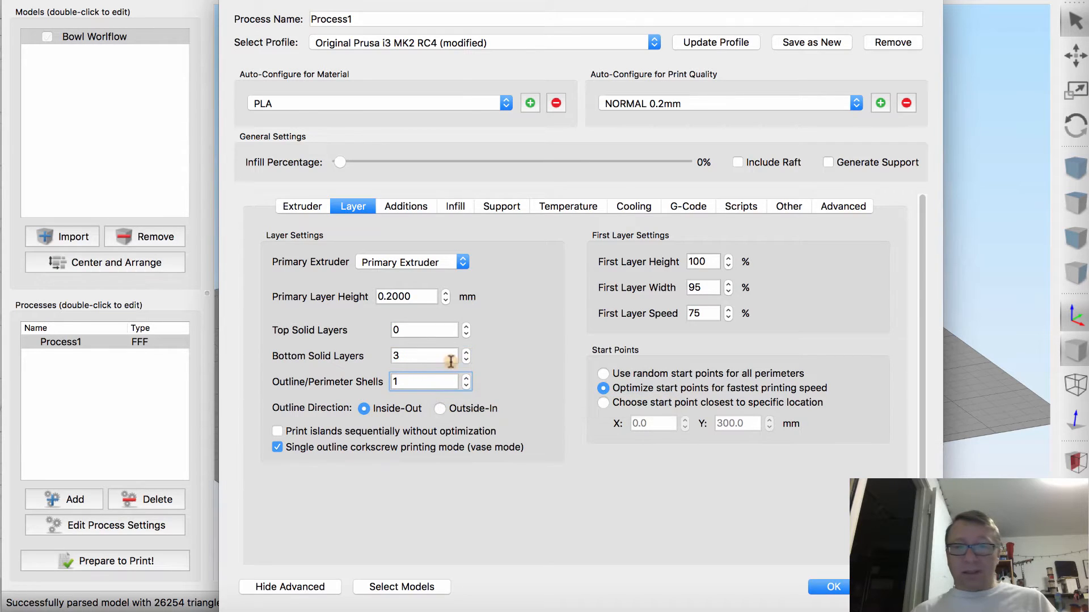
left_click(440, 357)
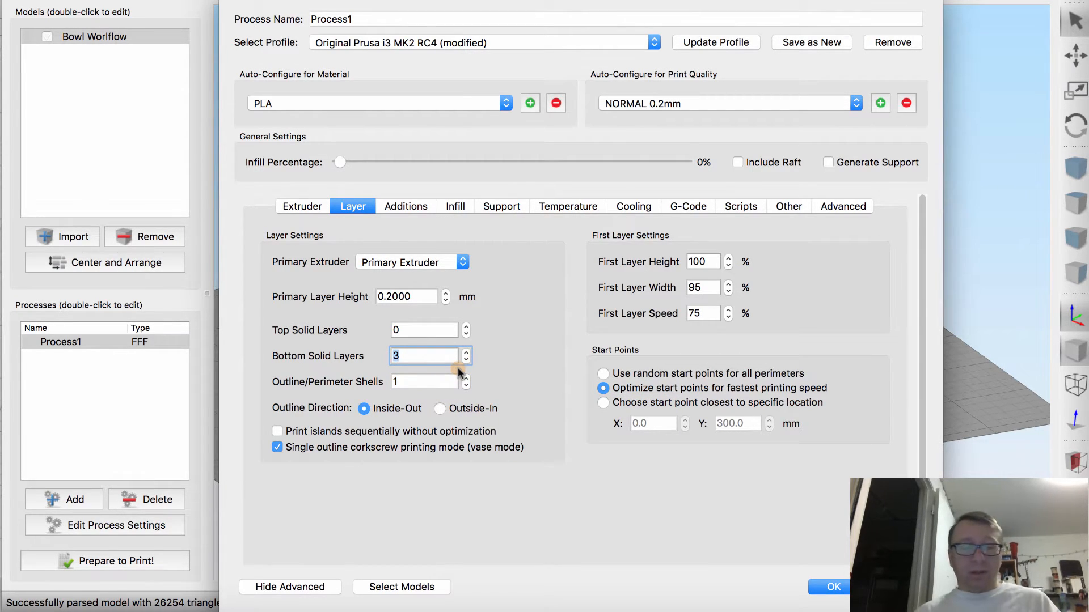
left_click(418, 383)
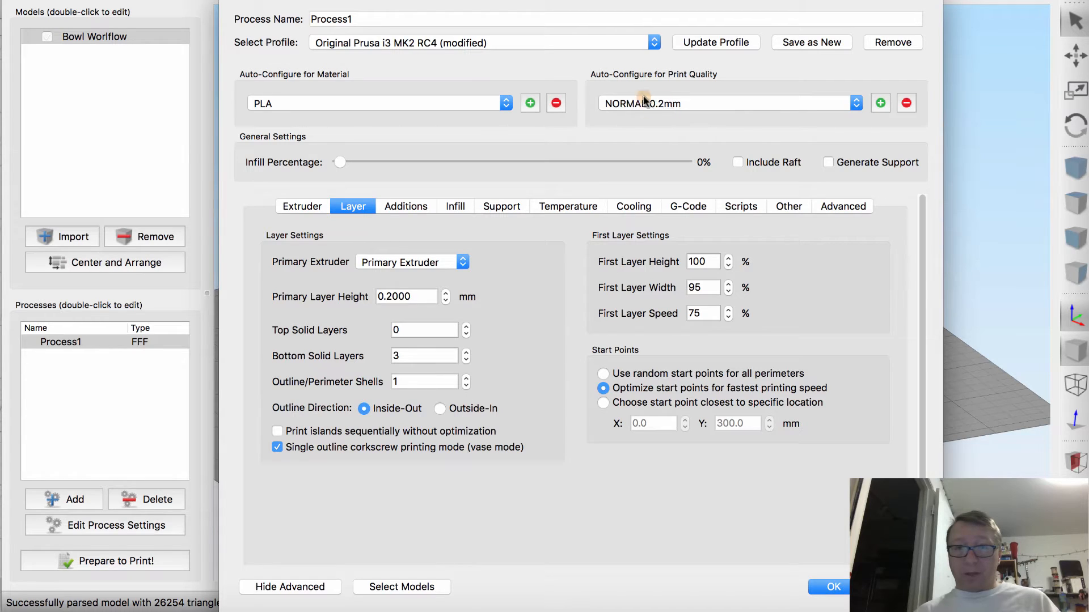
left_click(829, 587)
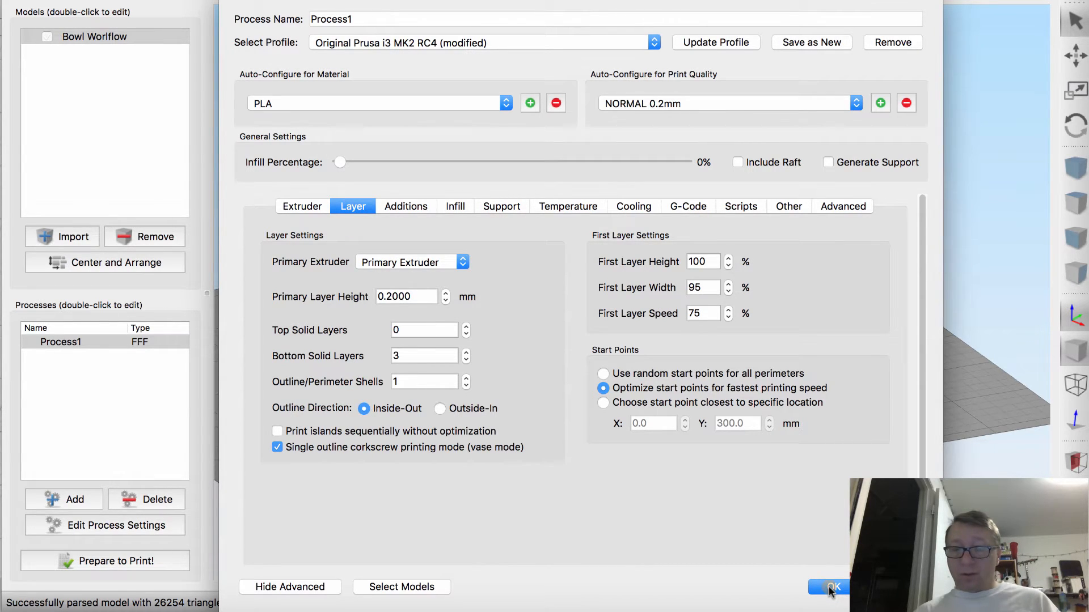
left_click(829, 587)
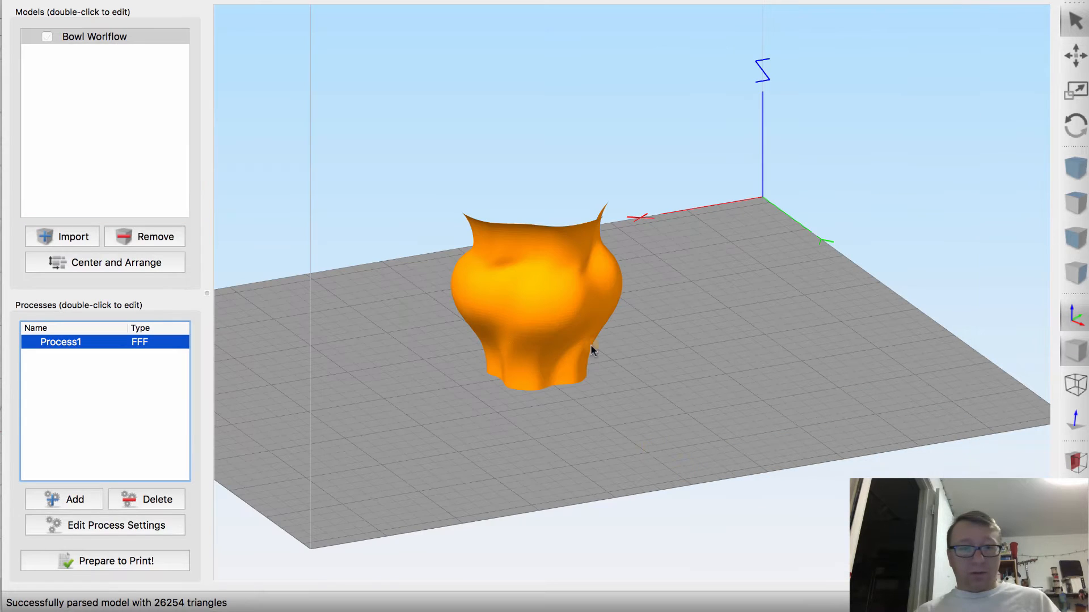
Step: Slice the vase into toolpaths and reduce the preview's end layer to the first layer
left_click(97, 561)
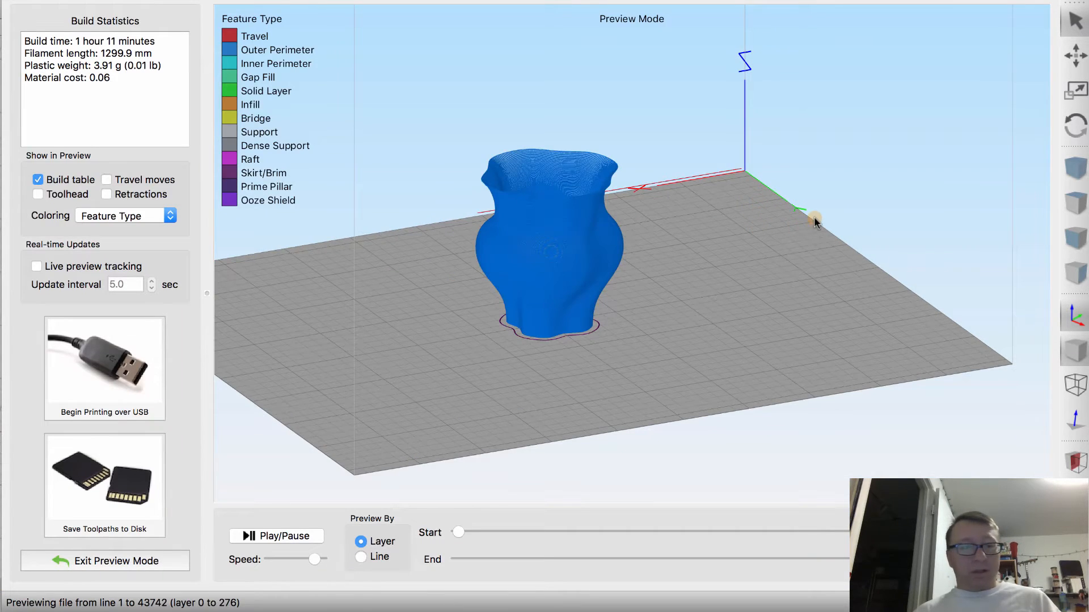
left_click_drag(805, 222, 713, 221)
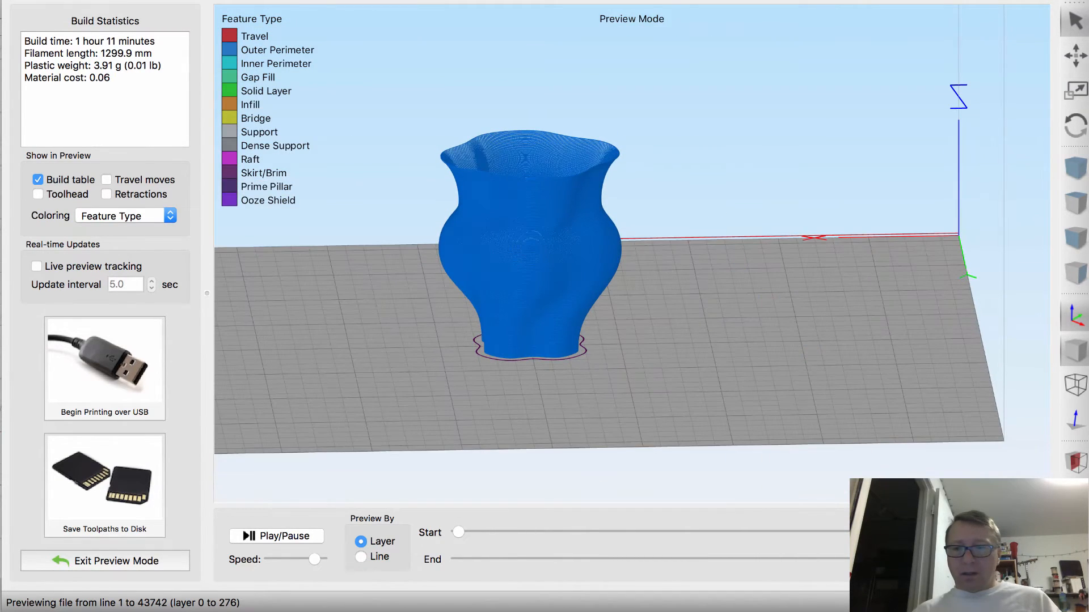
left_click_drag(1037, 533, 454, 530)
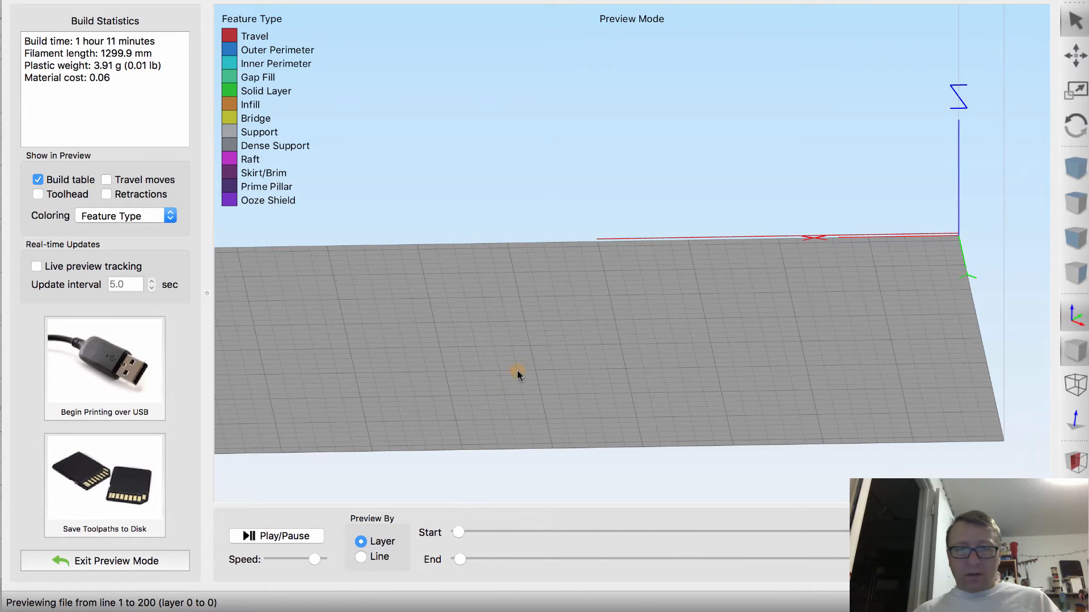
Step: Advance the preview's end layer one layer at a time up to layer 14, examining the solid base and the first wall layers
scroll(525, 362, "down", 4)
scroll(526, 354, "up", 8)
right_click_drag(533, 347, 540, 263)
key("Right")
key("Right")
key("Right")
key("Right")
key("Right")
key("Right")
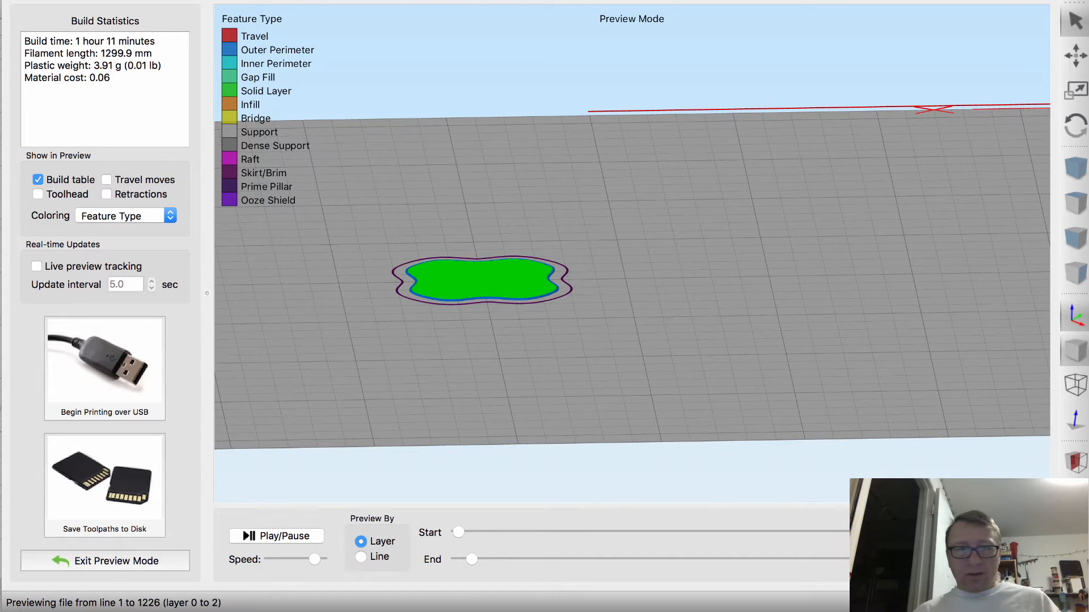
key("Right")
key("Right")
key("Right")
key("Right")
key("Right")
key("Right")
key("Right")
key("Right")
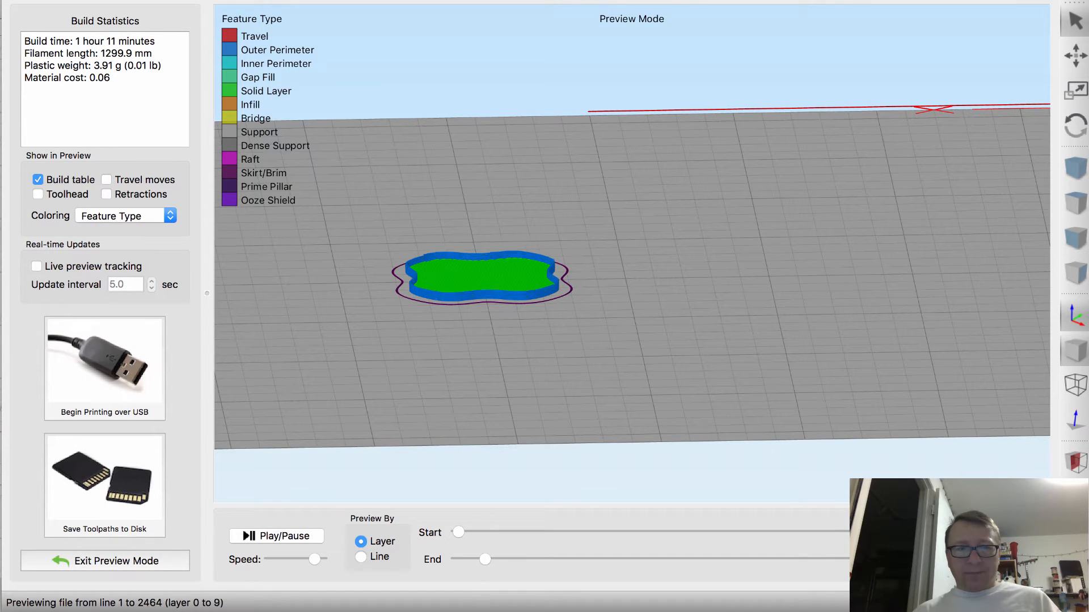
scroll(291, 272, "up", 2)
scroll(360, 250, "up", 10)
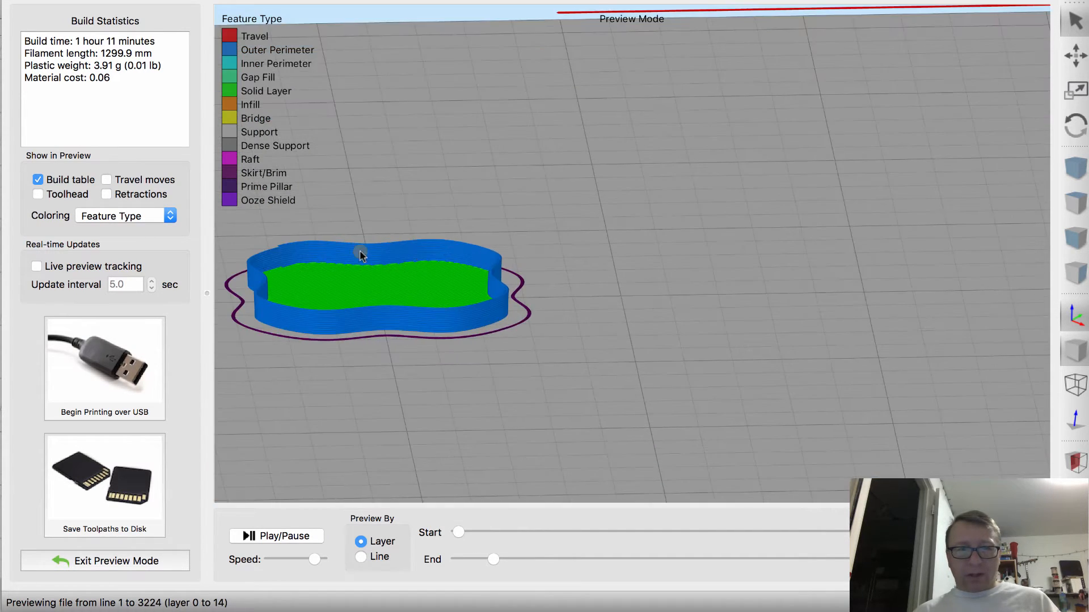
right_click_drag(398, 229, 519, 212)
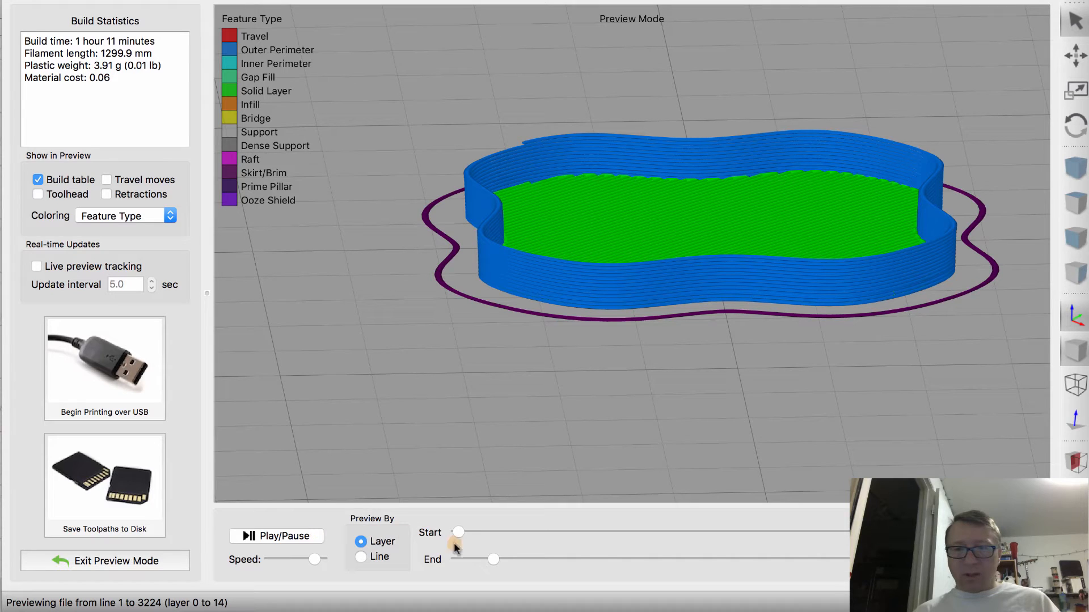
Step: Raise the preview's end layer through 70, 150 and 248 to 276, examining the vase wall and checking the estimated build time
left_click_drag(493, 559, 585, 559)
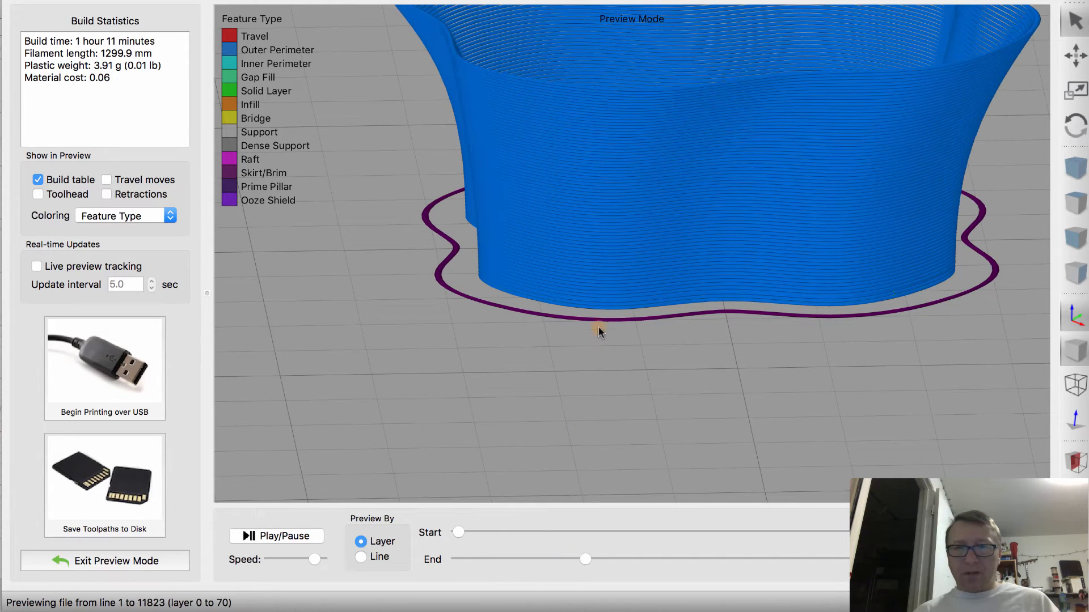
scroll(539, 462, "down", 5)
mouse_move(565, 438)
left_mouse_down()
mouse_move(601, 410)
mouse_move(603, 390)
mouse_move(580, 430)
left_mouse_up()
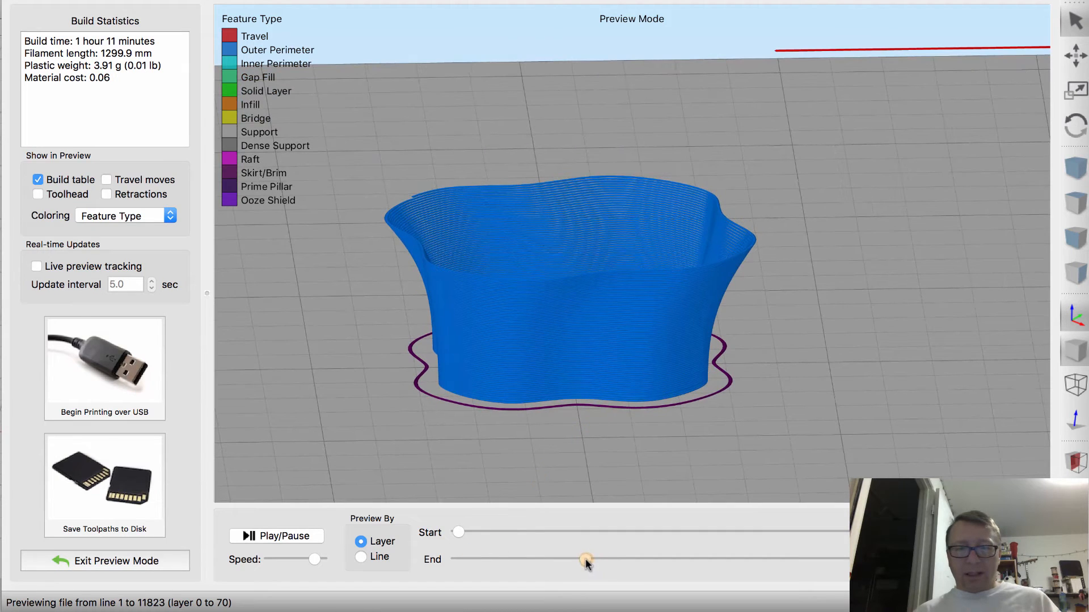
left_click_drag(586, 559, 725, 559)
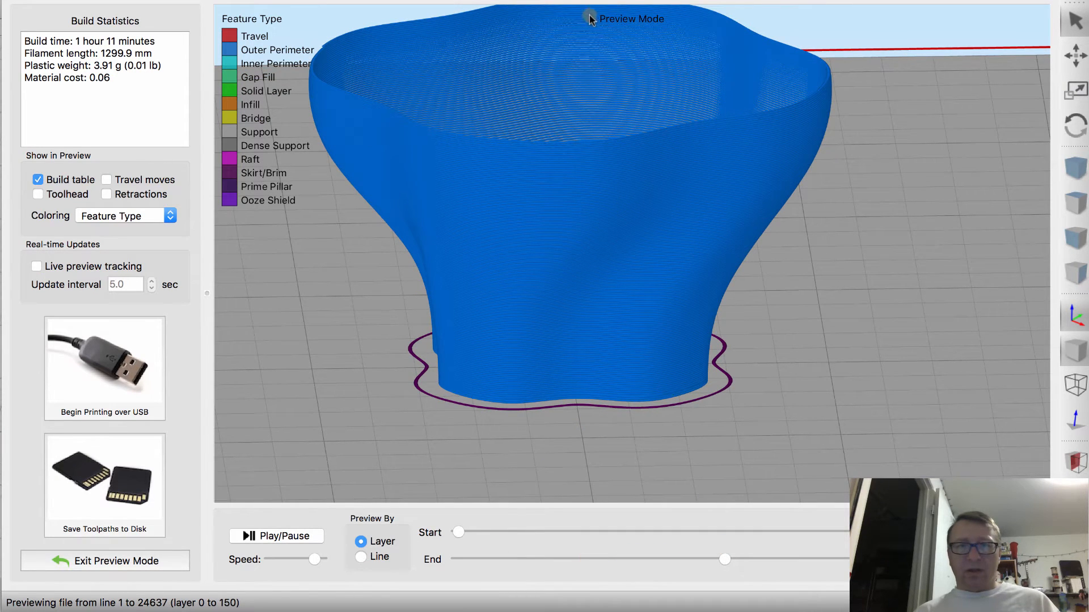
left_click_drag(612, 77, 519, 183)
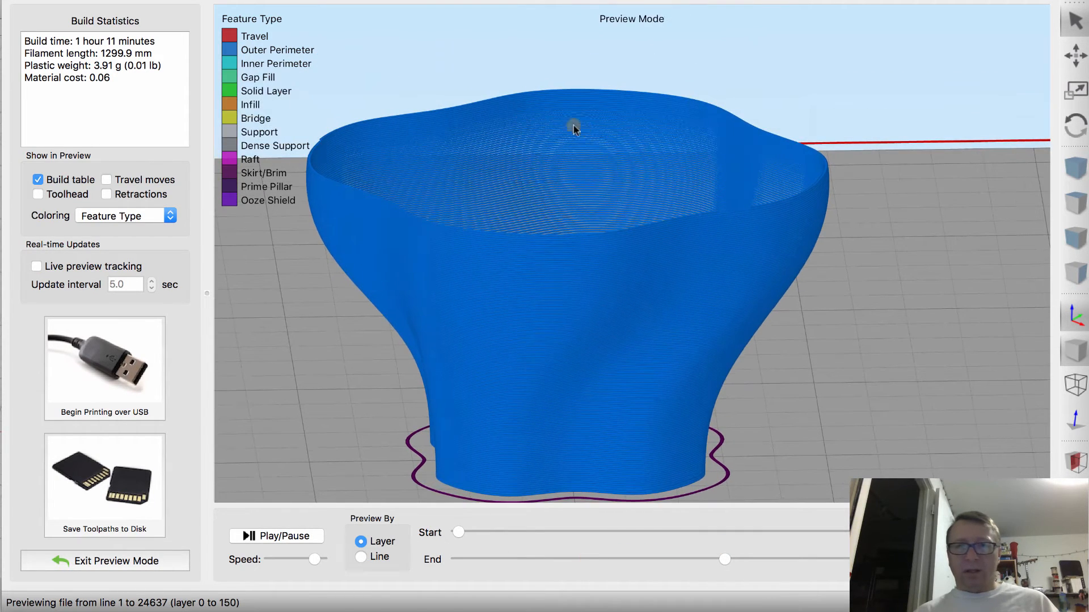
scroll(589, 171, "down", 3)
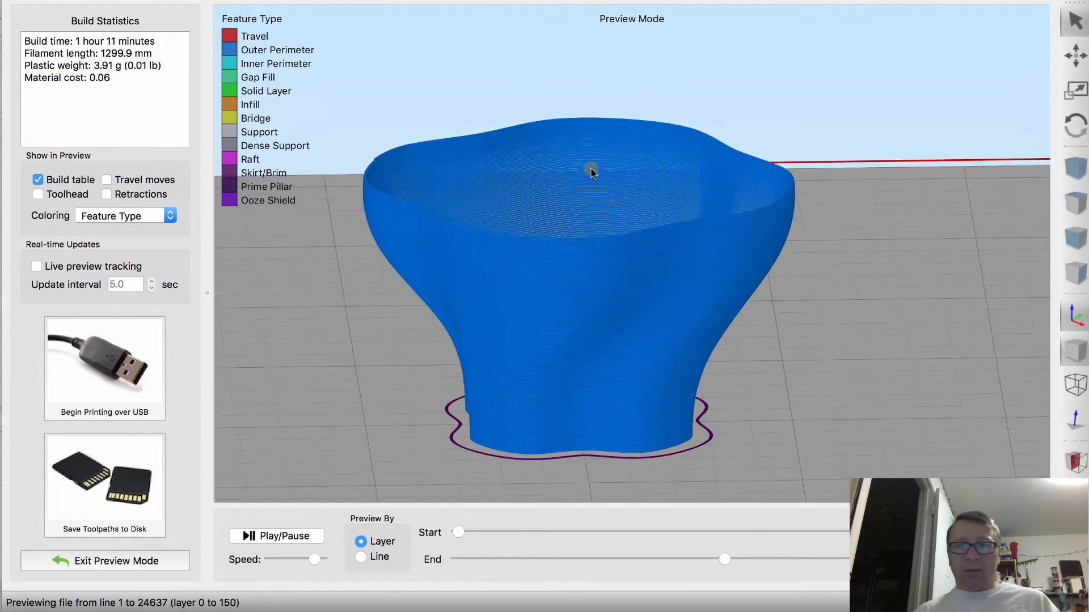
scroll(590, 172, "down", 2)
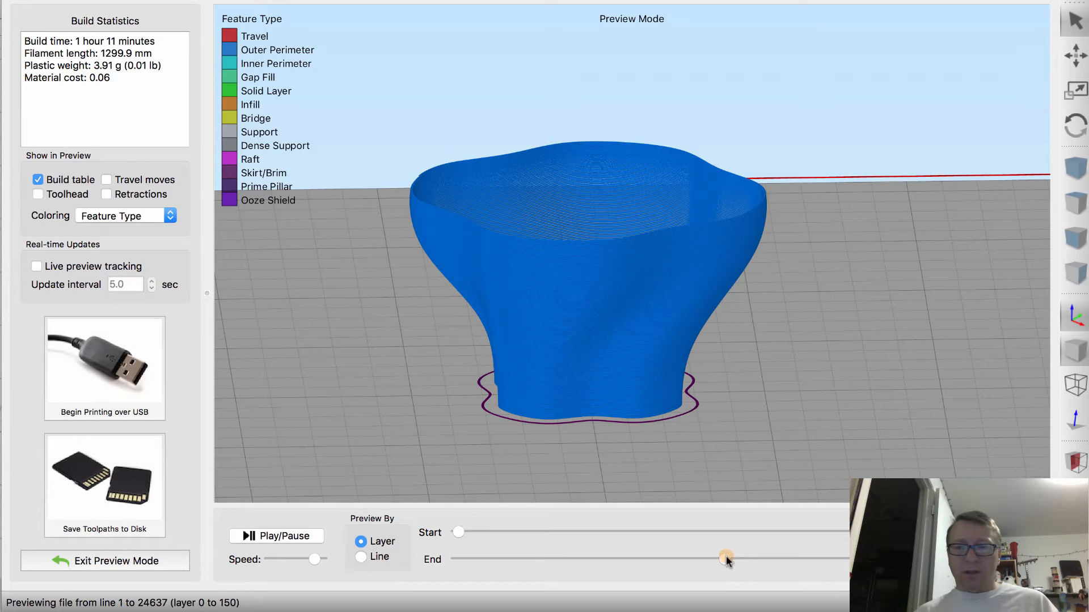
left_click_drag(726, 560, 905, 559)
scroll(754, 334, "down", 5)
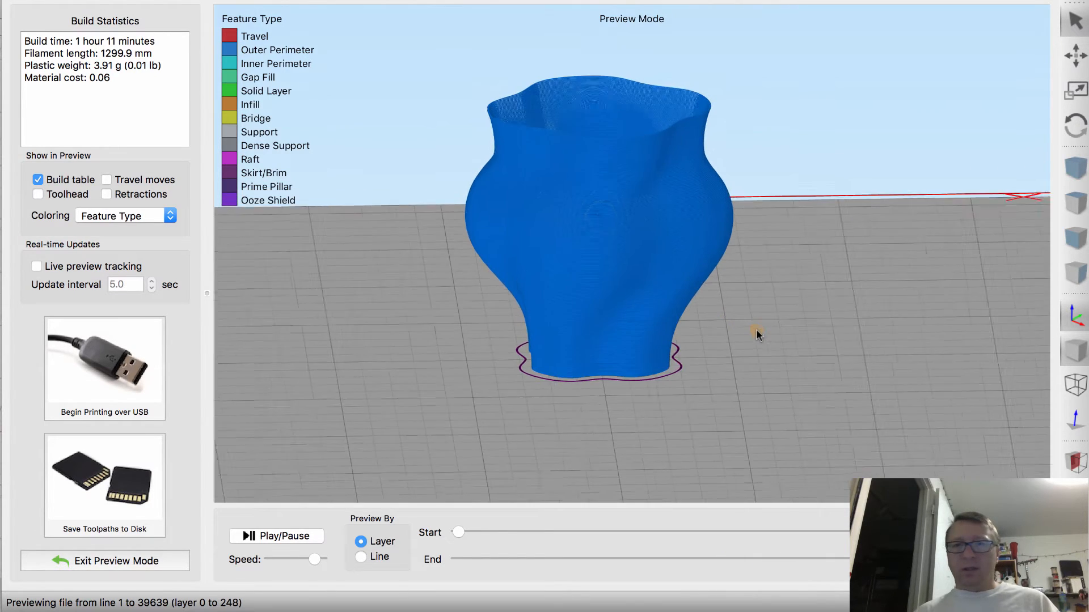
left_click_drag(901, 559, 952, 559)
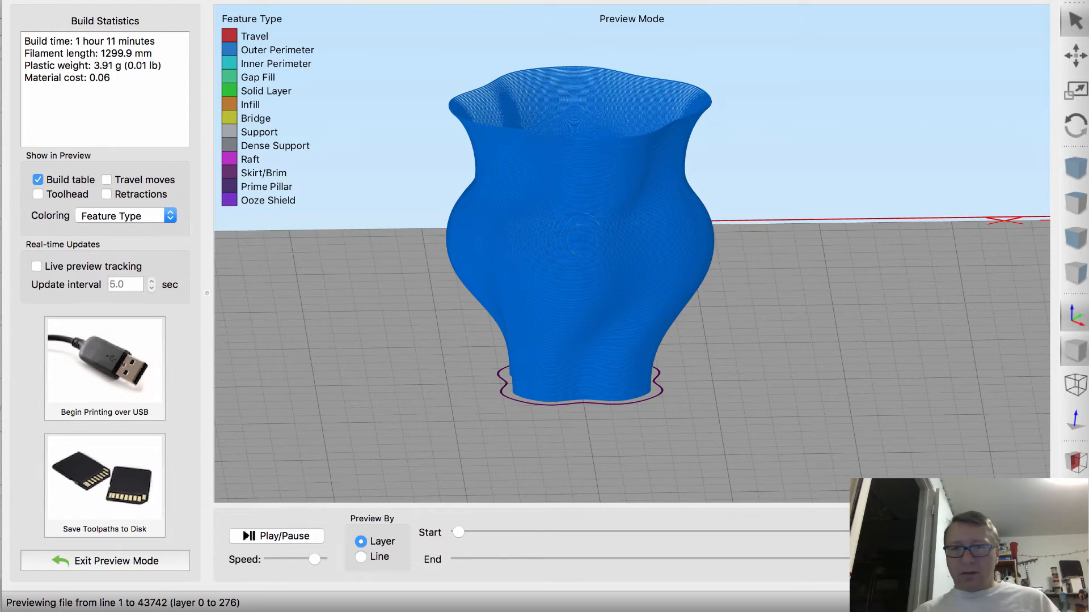
left_click_drag(794, 190, 675, 165)
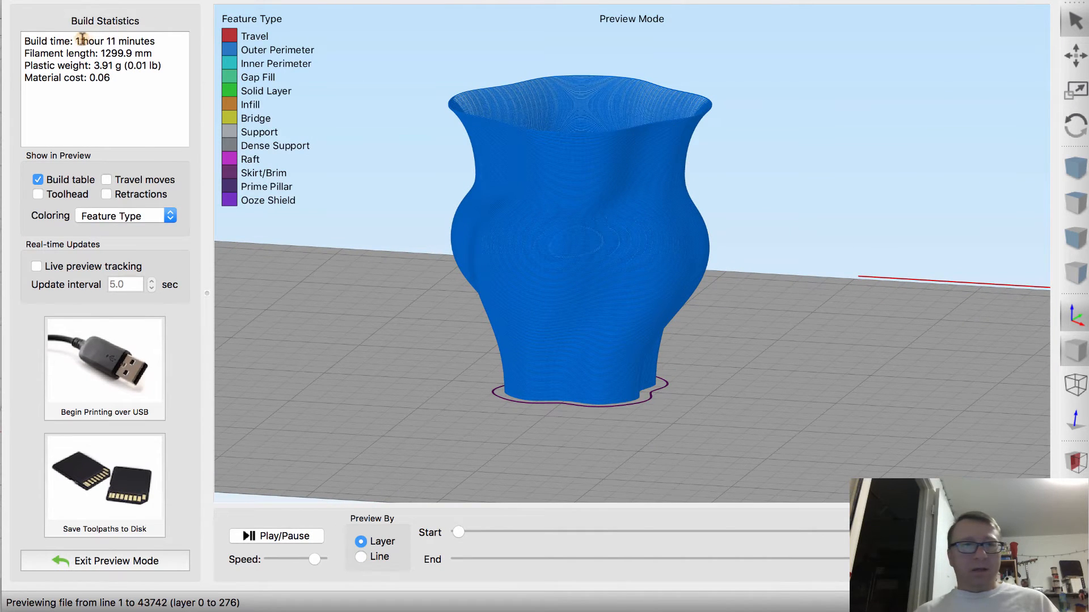
left_click_drag(76, 41, 161, 42)
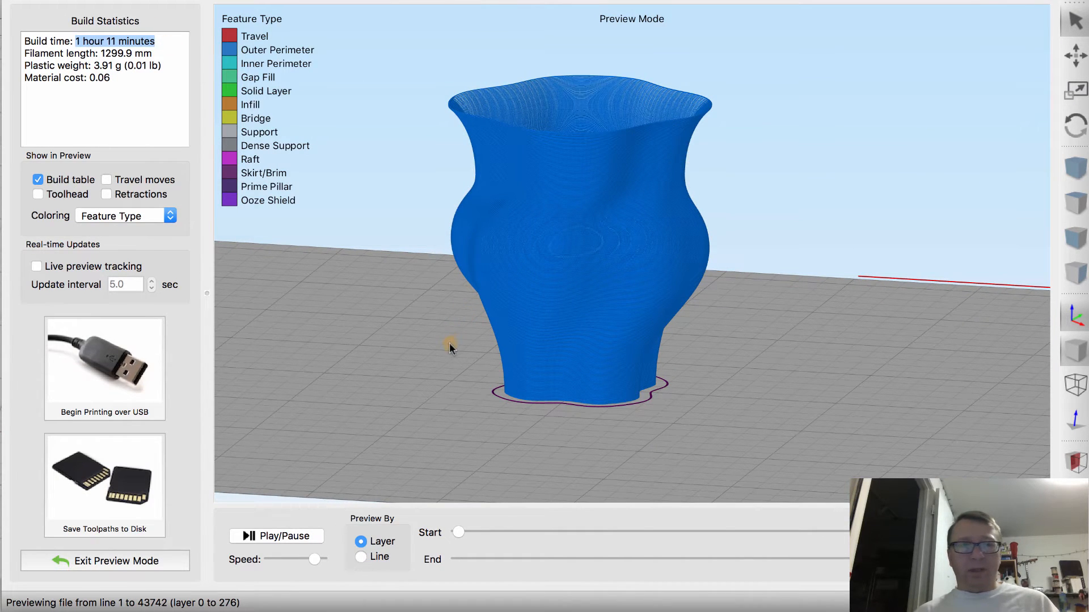
scroll(465, 339, "up", 3)
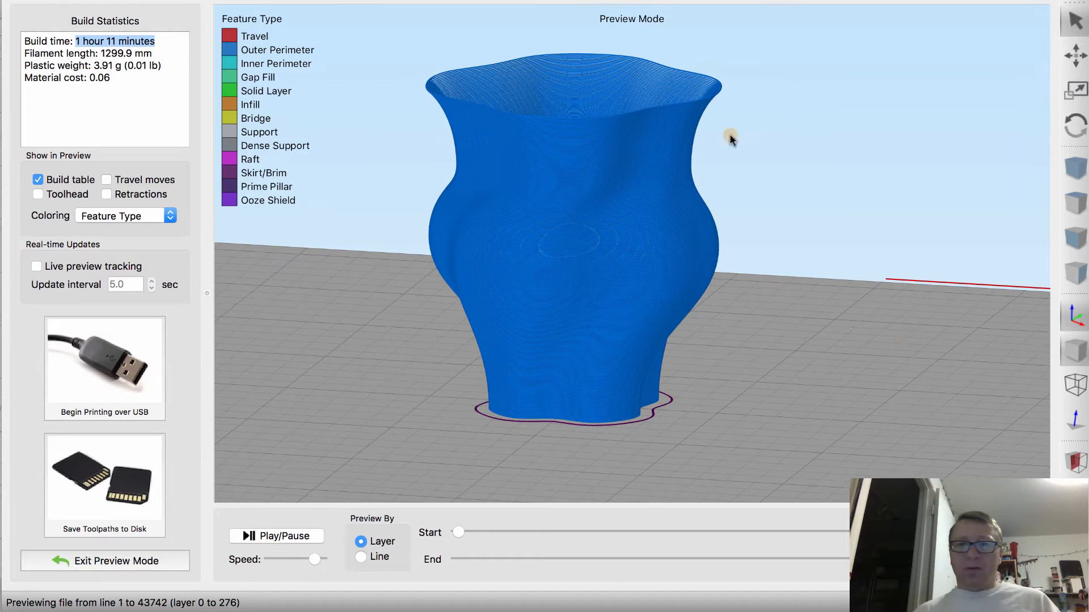
scroll(452, 395, "down", 2)
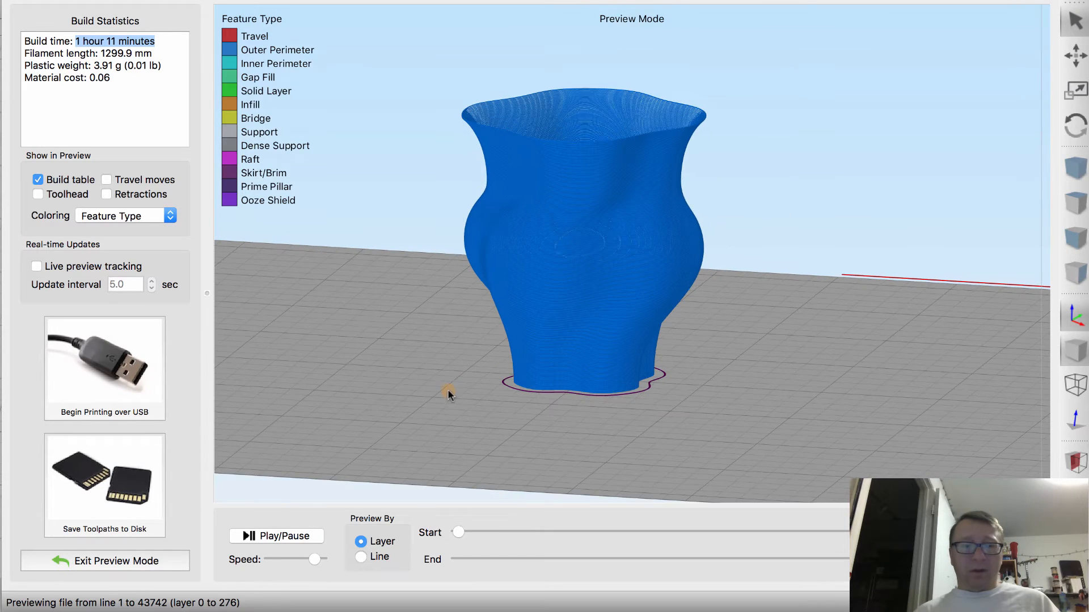
Step: Save the toolpaths to disk as Bowl Worlflow.gcode in the Bowl Workflow folder, replacing the existing file
left_click(138, 502)
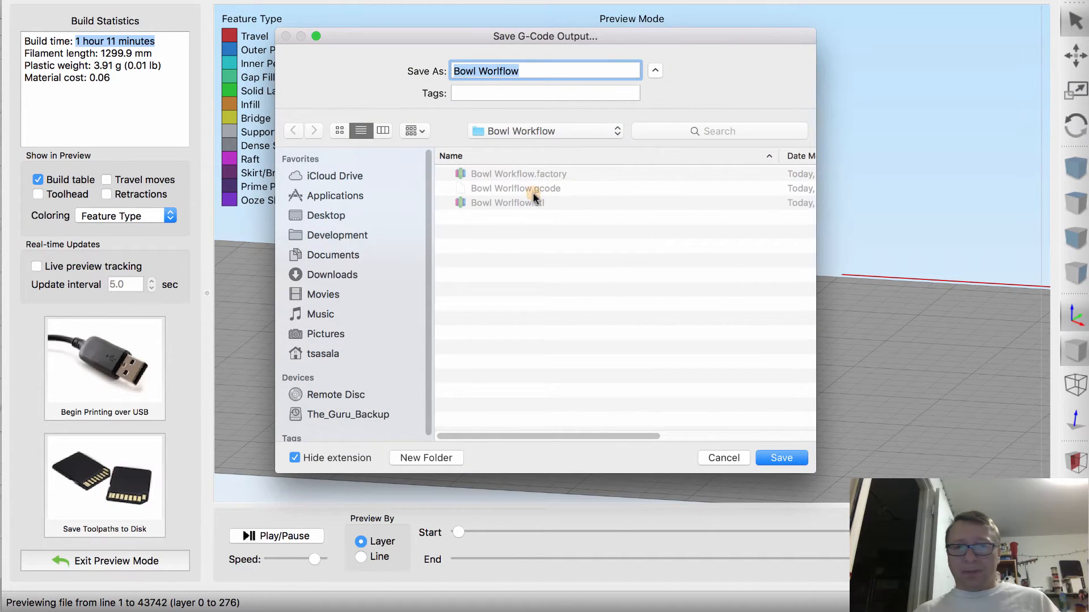
left_click(781, 458)
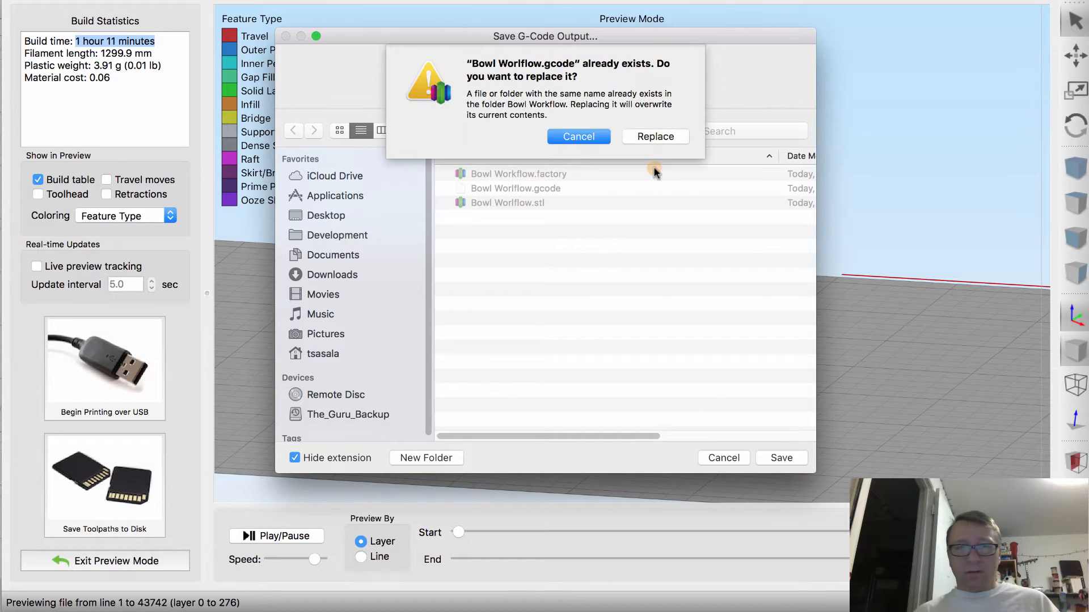
left_click(656, 136)
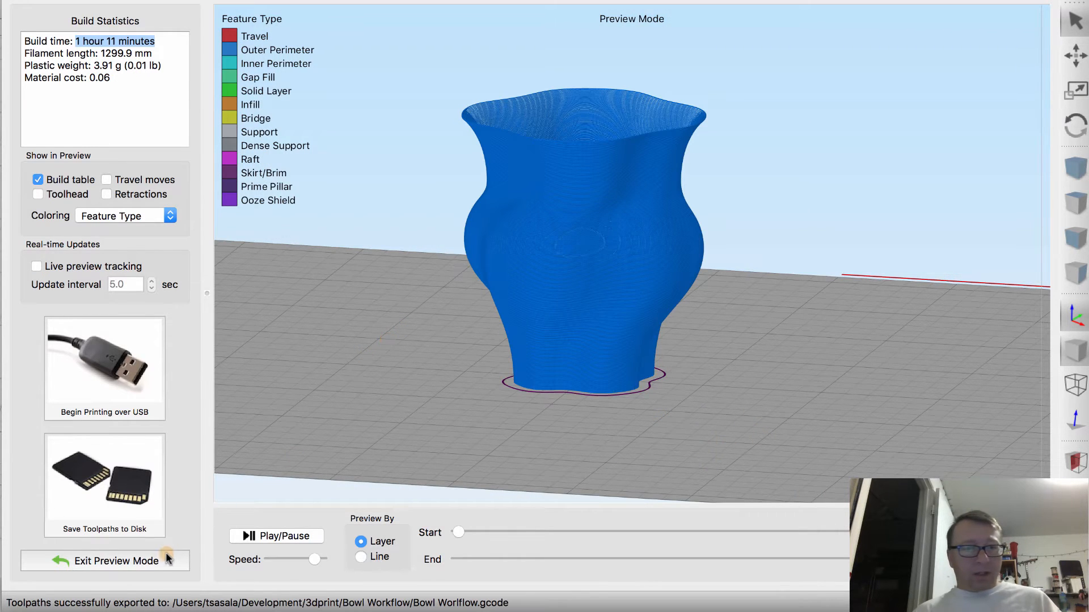
Step: Exit the preview and set Process1's outline/perimeter shells to 3 in its layer settings
left_click(167, 555)
double_click(110, 342)
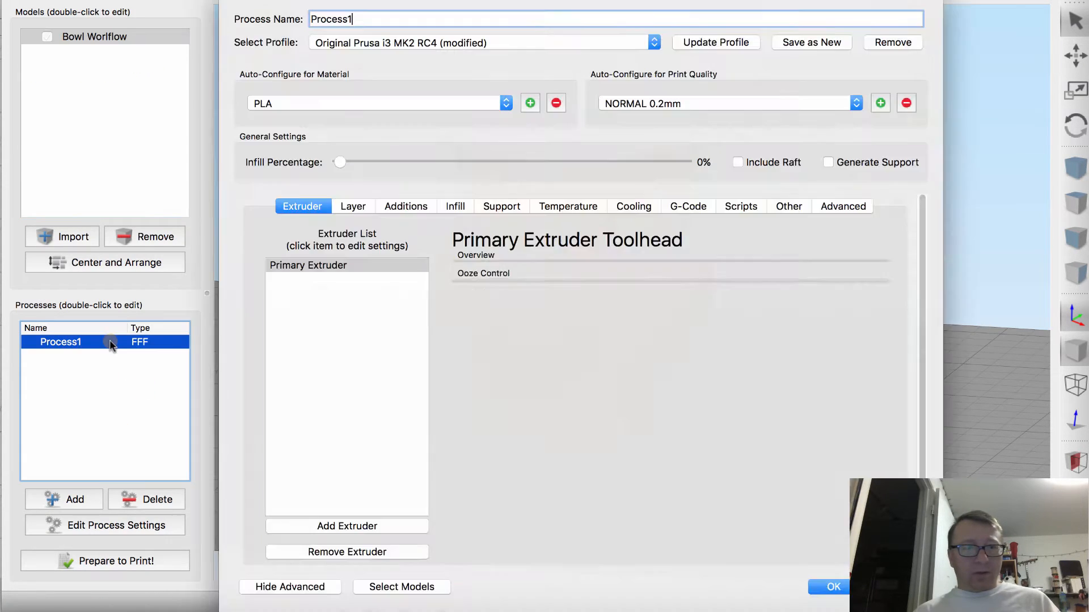
left_click(361, 204)
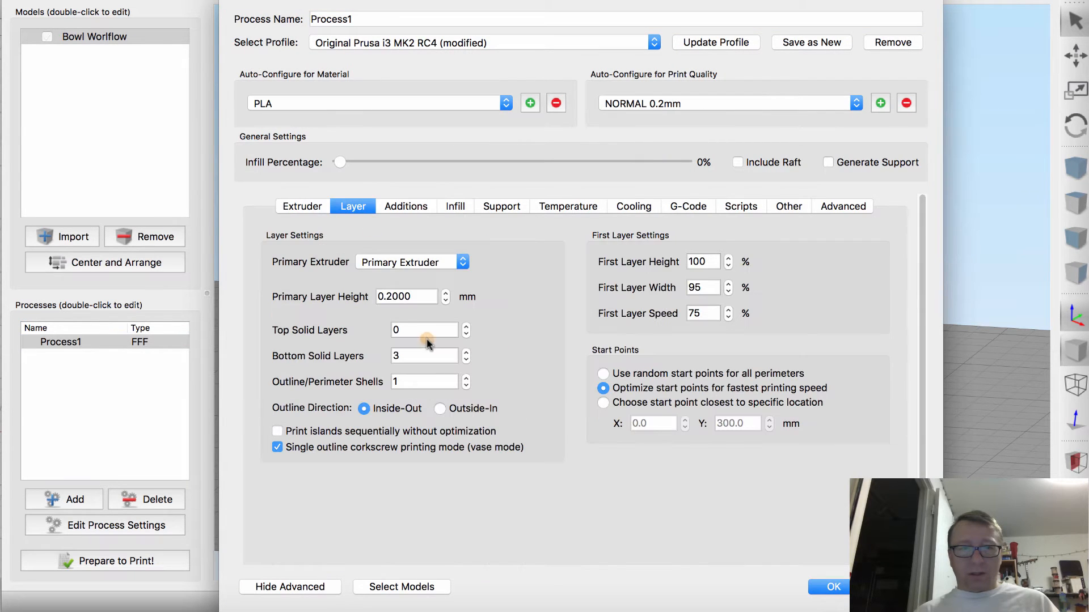
left_click(465, 379)
left_click(832, 587)
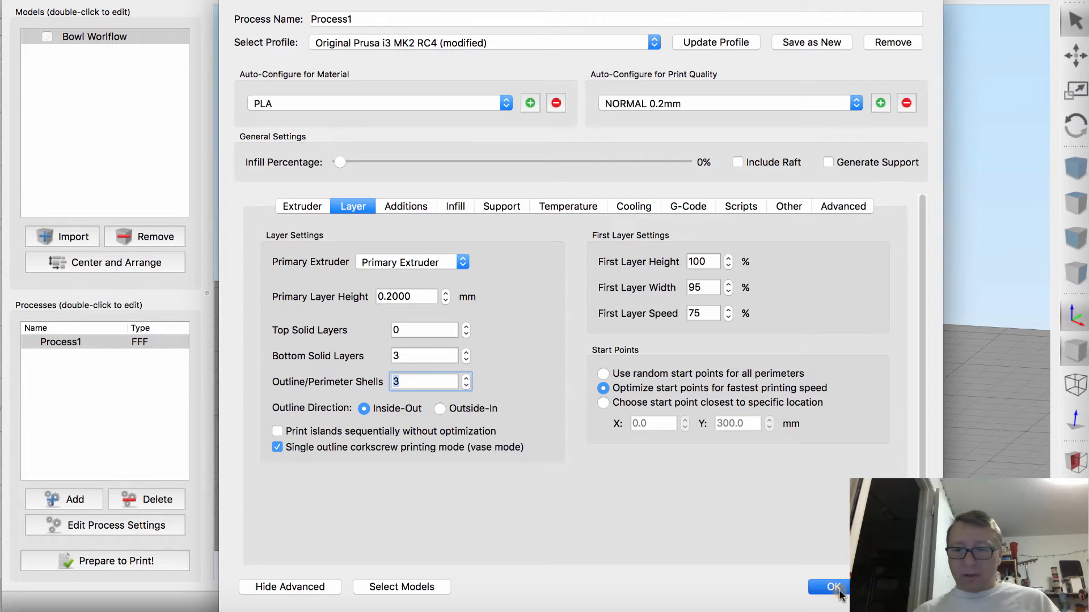
Step: Decline the spiral vase mode override so Process1 uses no single outline corkscrew mode, and slice the vase again
left_click(131, 559)
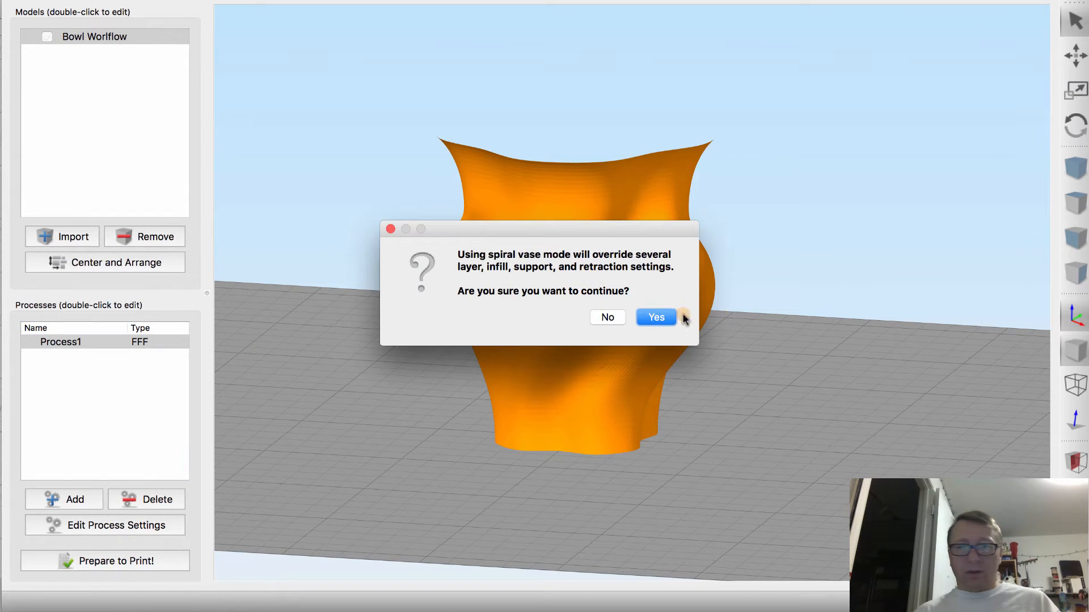
left_click(610, 318)
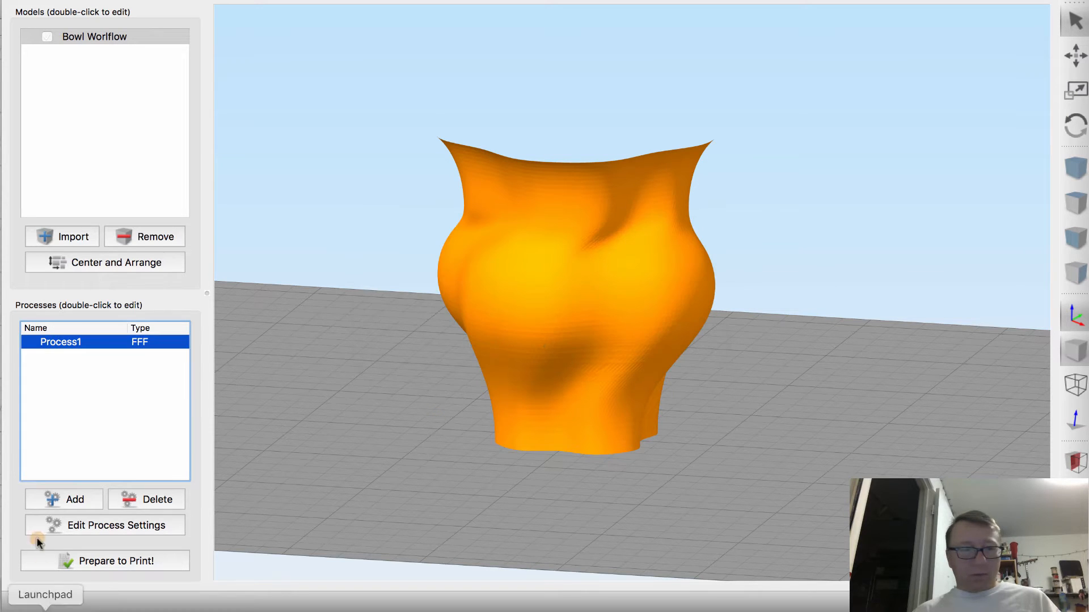
double_click(80, 342)
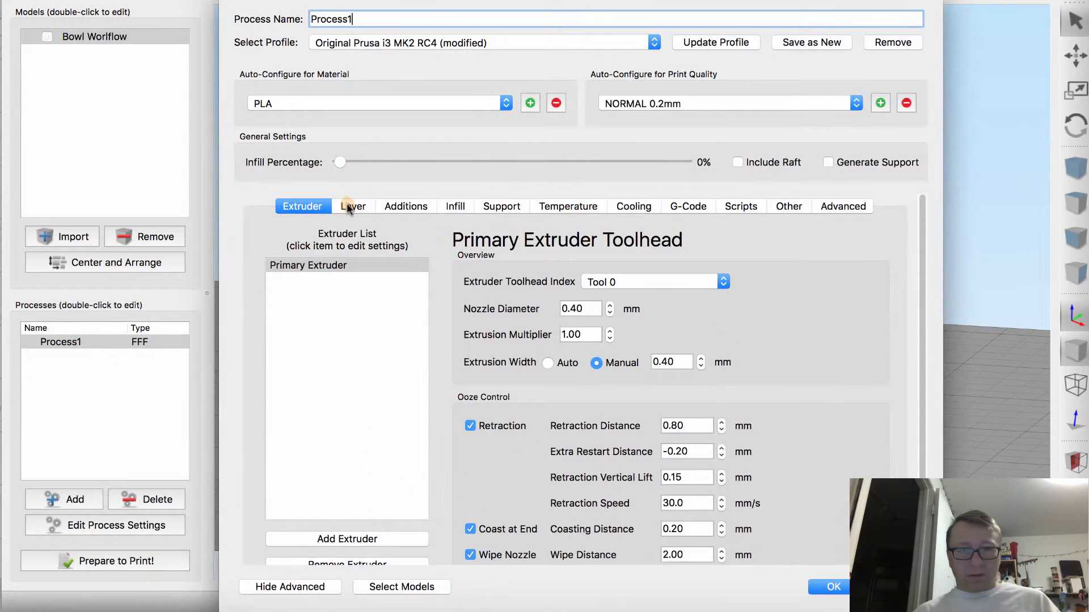
left_click(351, 206)
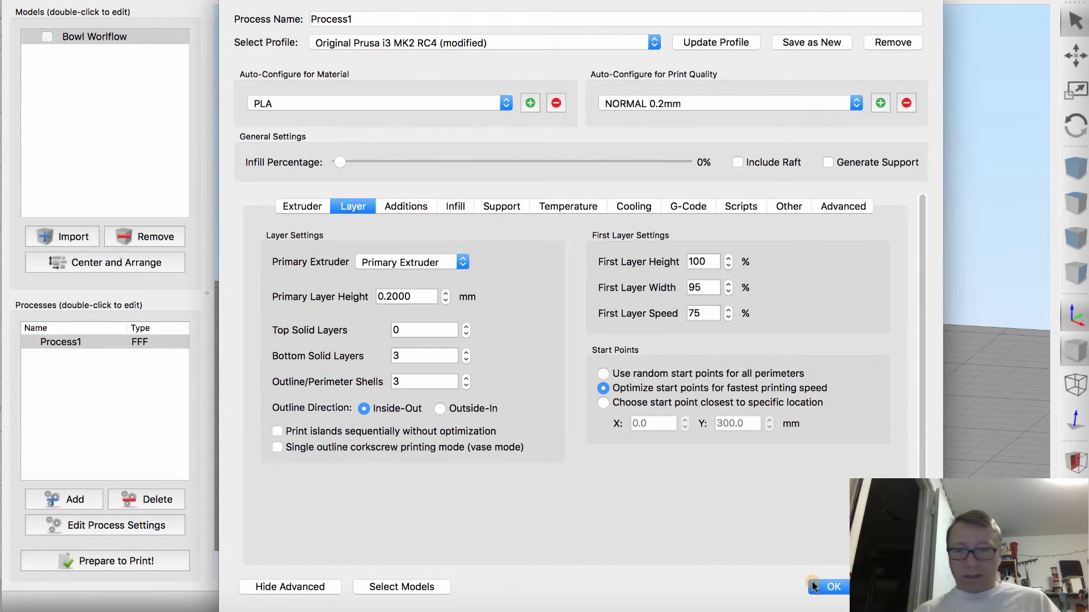
left_click(829, 587)
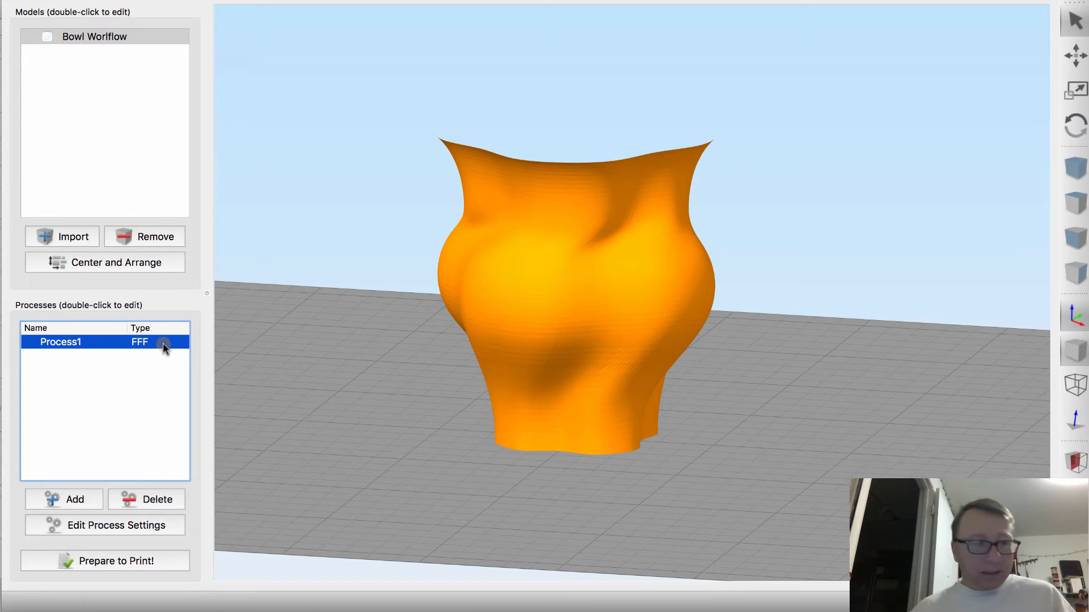
left_click(122, 560)
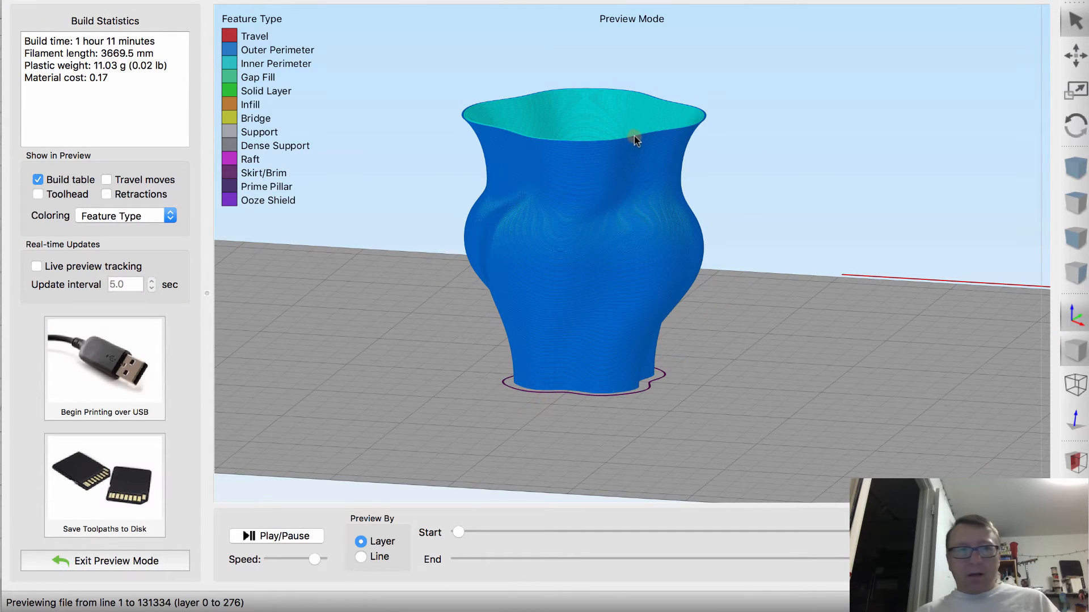
Step: Examine the inner and outer perimeters at the vase's rim in the new toolpath preview, up close and from above
left_click_drag(637, 139, 618, 230)
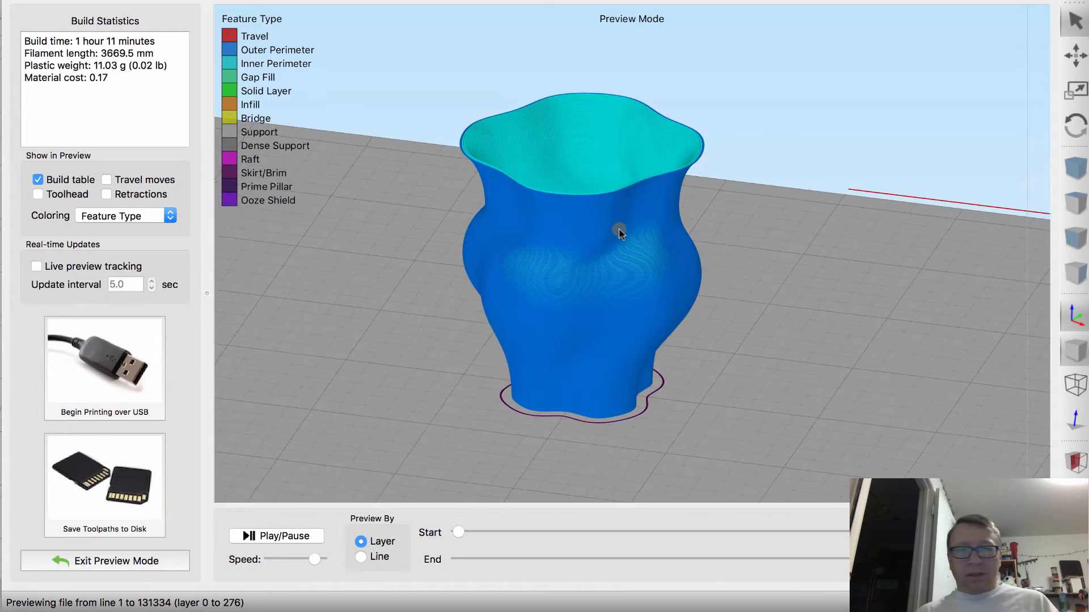
scroll(616, 225, "up", 5)
left_click_drag(612, 189, 618, 395)
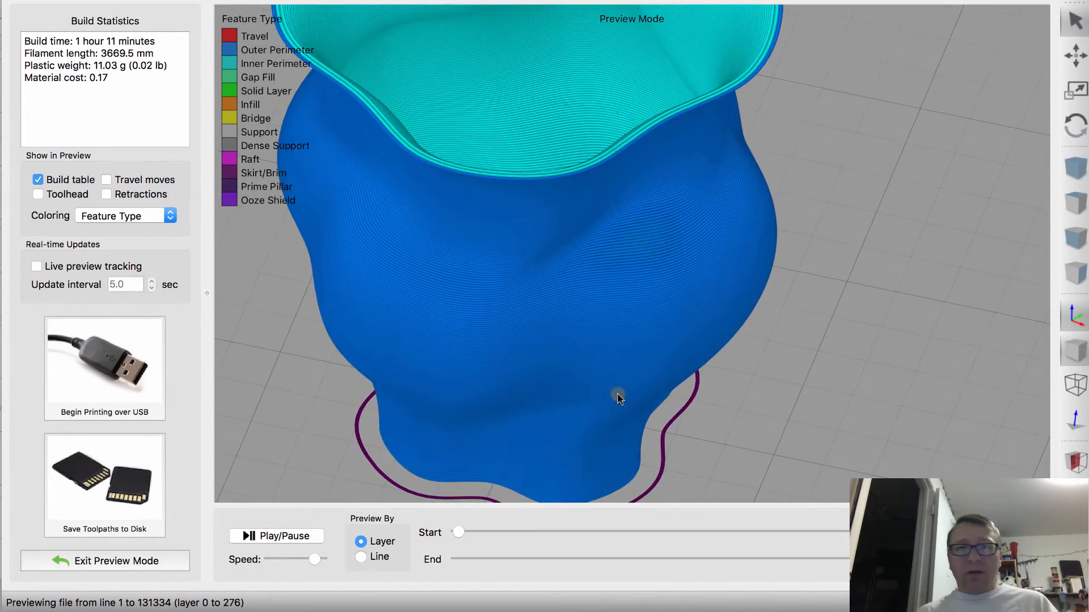
right_click_drag(616, 196, 675, 251)
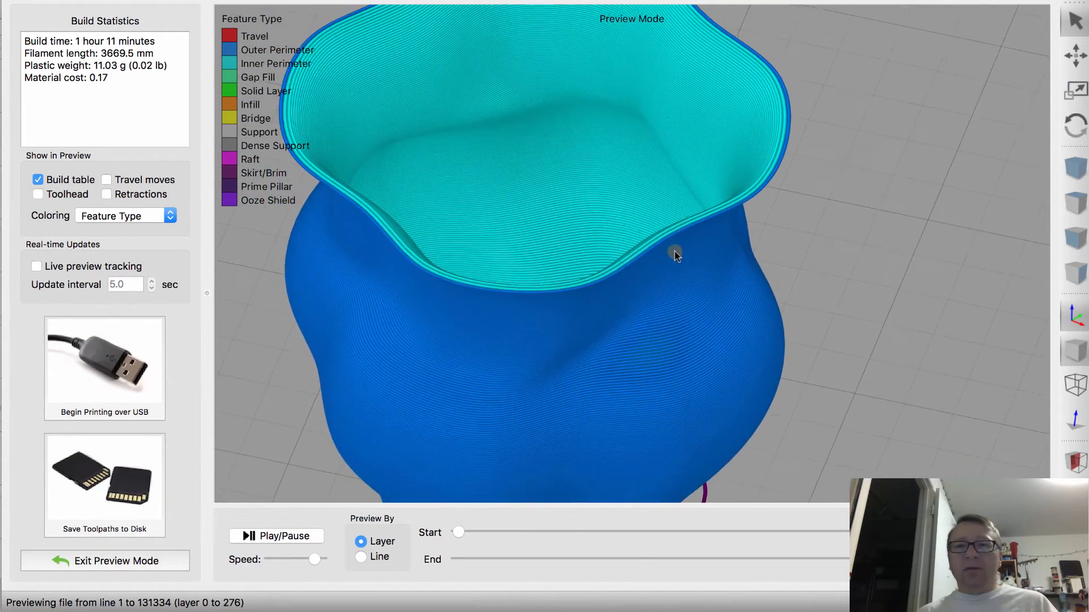
scroll(659, 246, "down", 5)
scroll(659, 245, "up", 7)
scroll(659, 245, "up", 5)
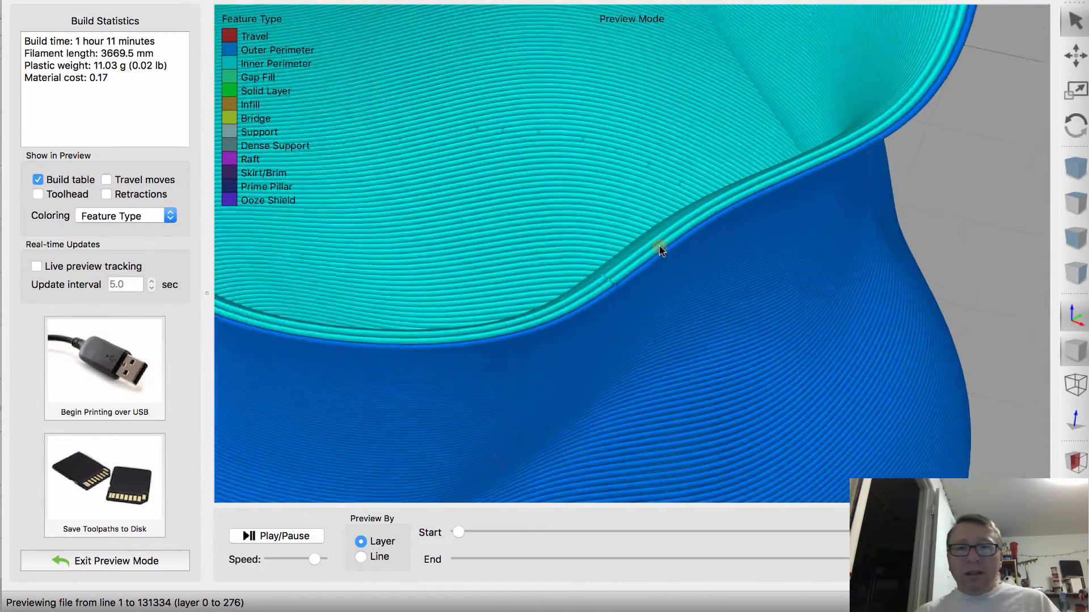
left_click_drag(659, 246, 671, 312)
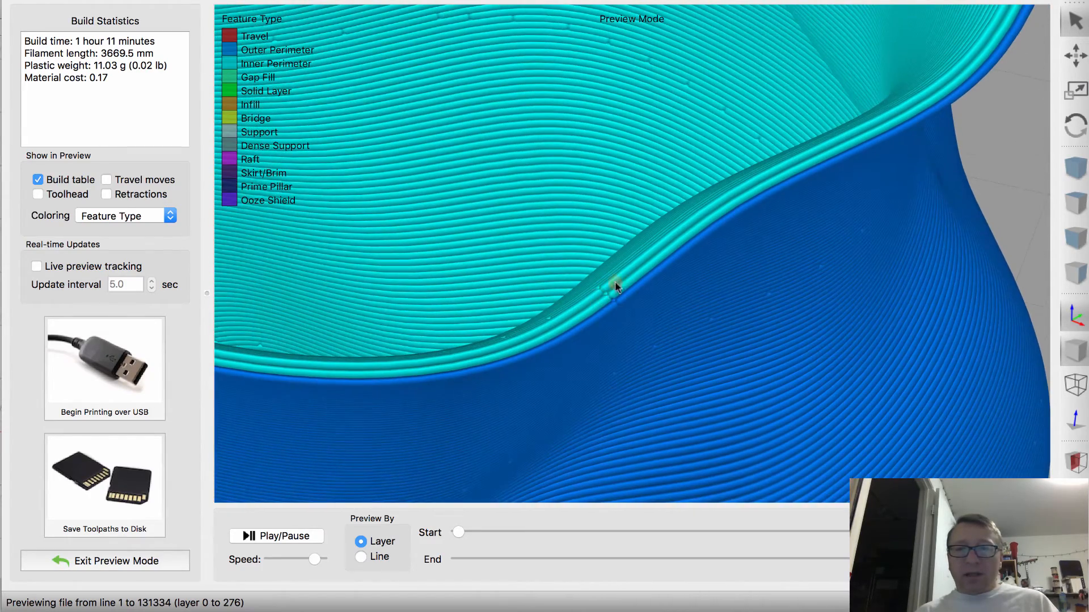
scroll(614, 281, "down", 10)
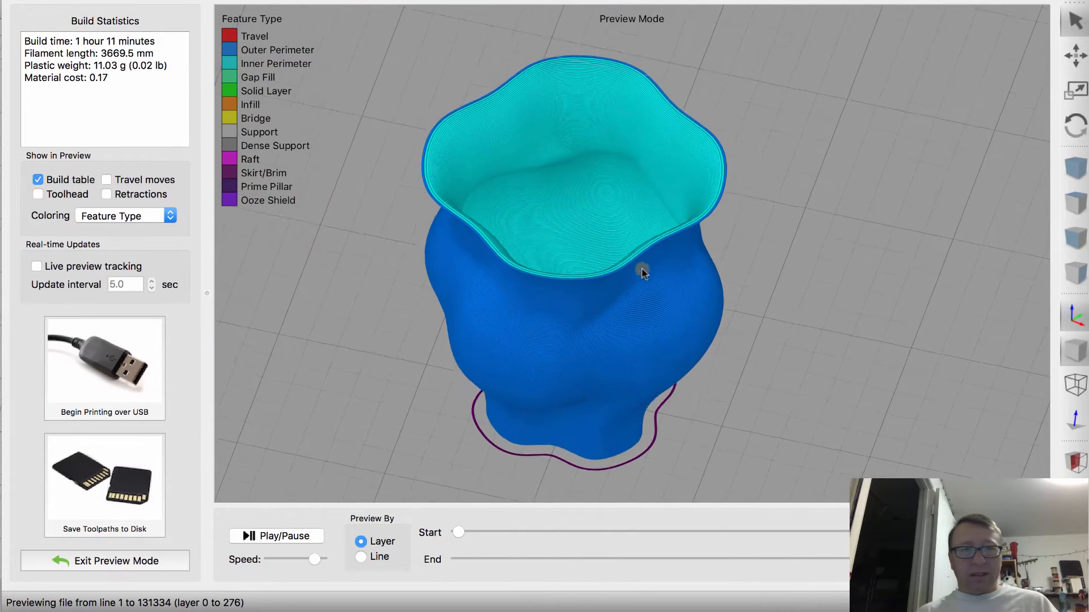
left_click_drag(642, 272, 766, 427)
left_click_drag(925, 559, 986, 559)
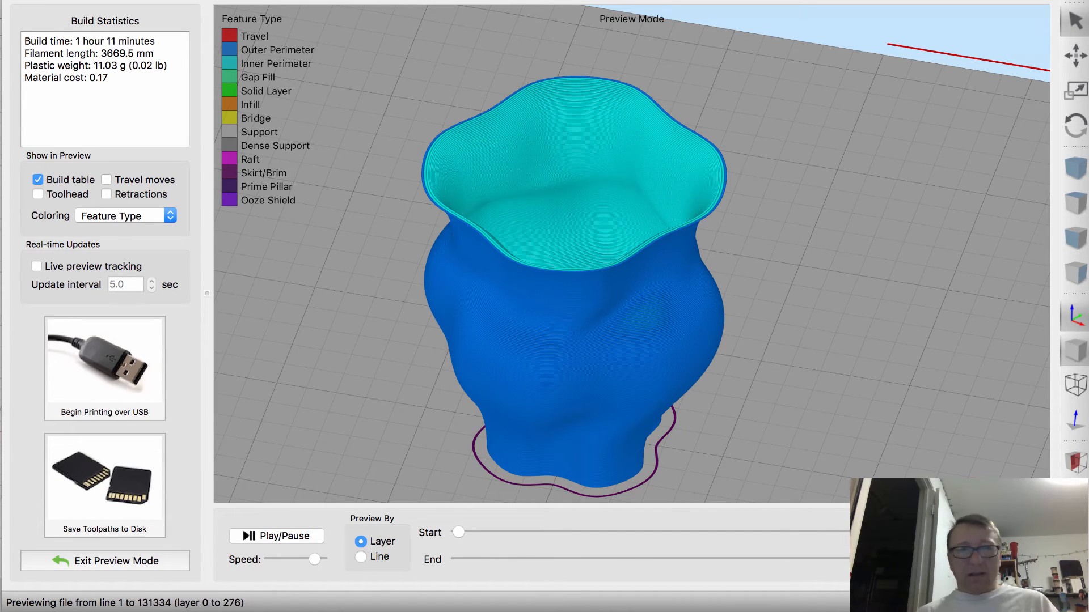
Step: Check the build time of the three-perimeter slice, exit the preview, and slice the vase again
left_click_drag(80, 41, 153, 41)
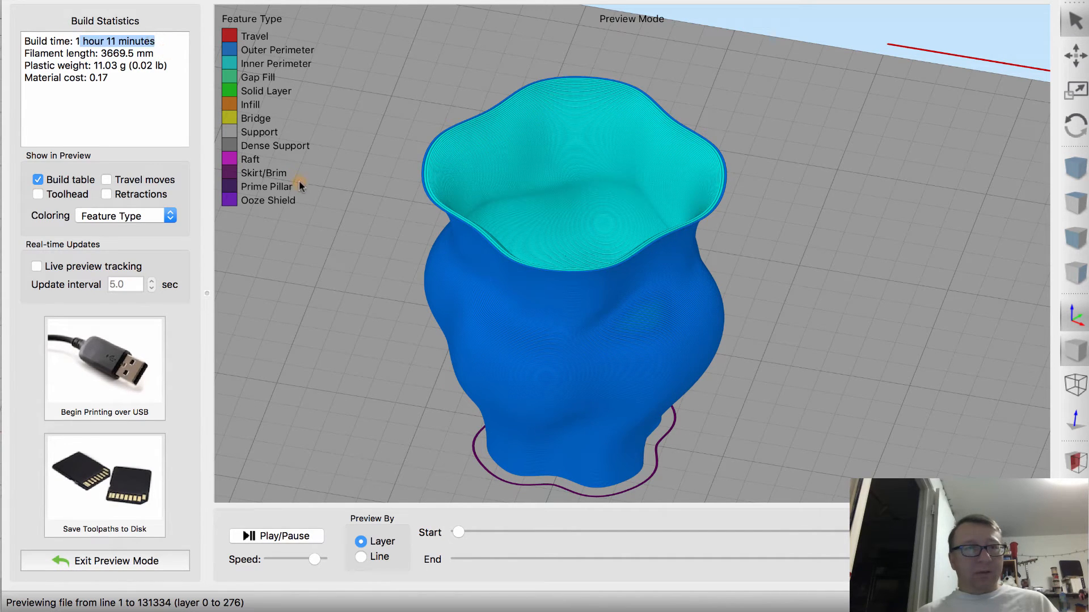
left_click(175, 561)
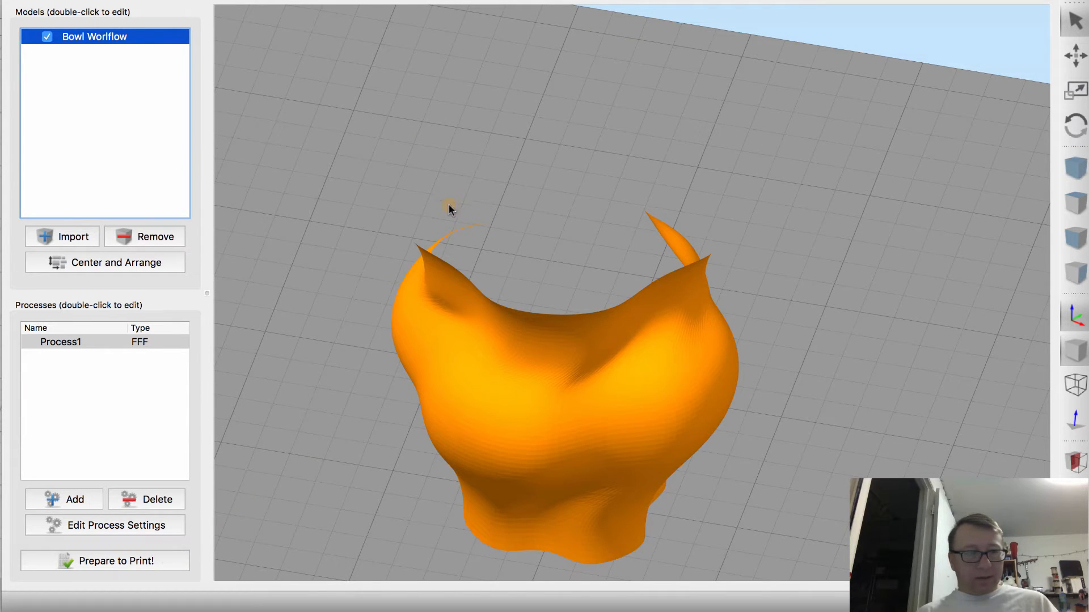
left_click(114, 559)
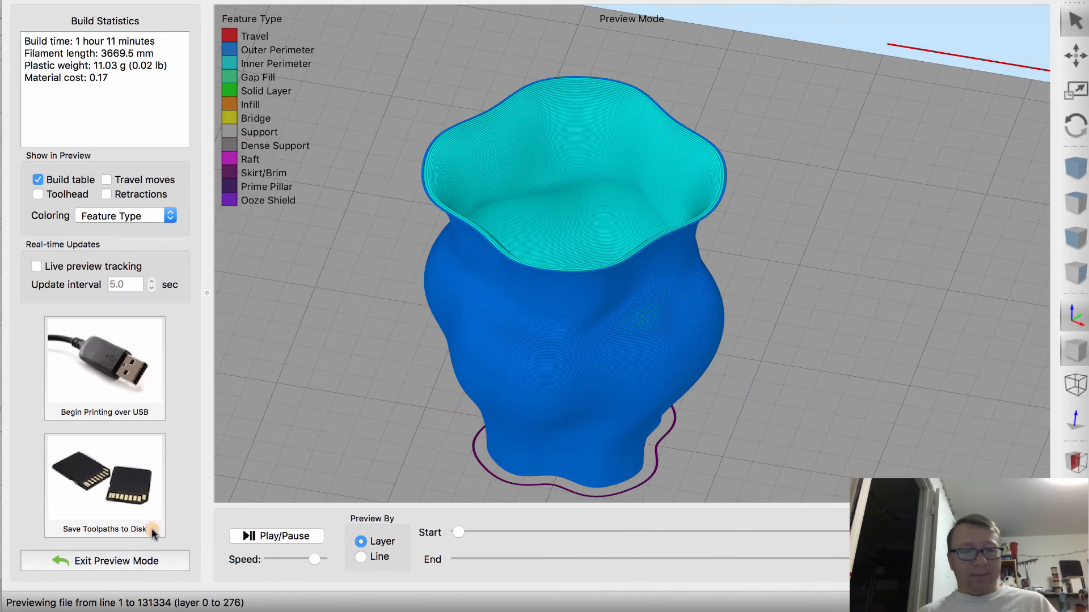
Step: Save the three-perimeter toolpaths to disk as Bowl Worlflow_3per in the Bowl Workflow folder and exit the preview
left_click(172, 459)
left_click(551, 67)
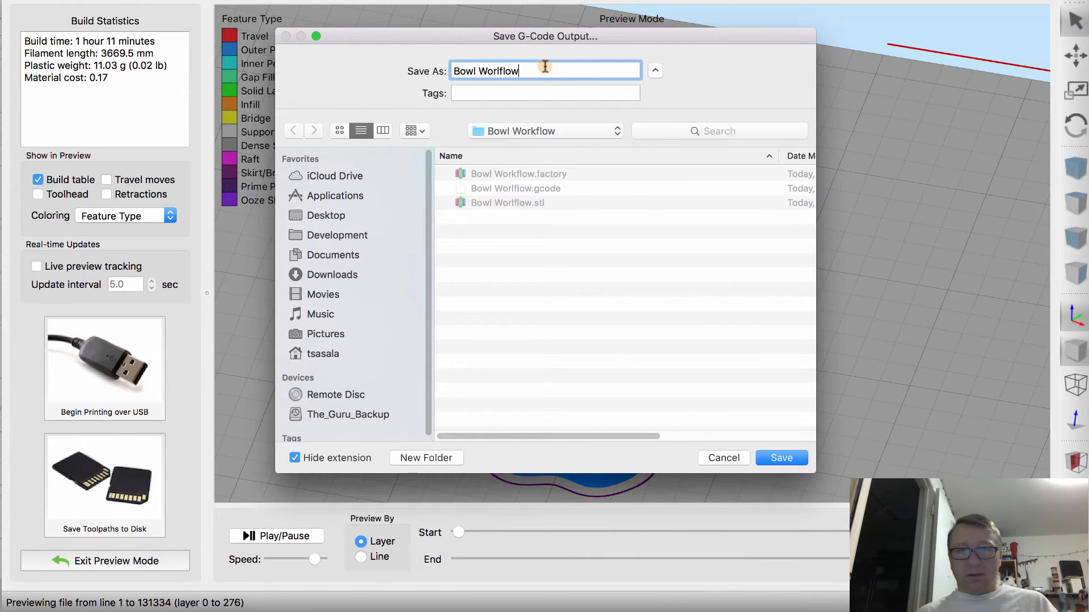
type("_3per")
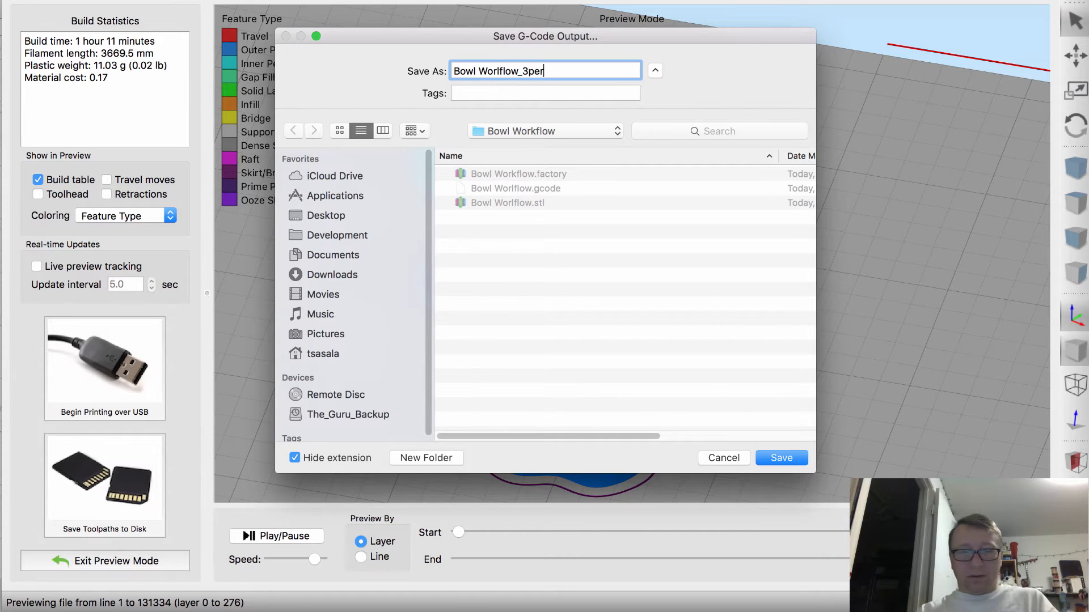
key("Return")
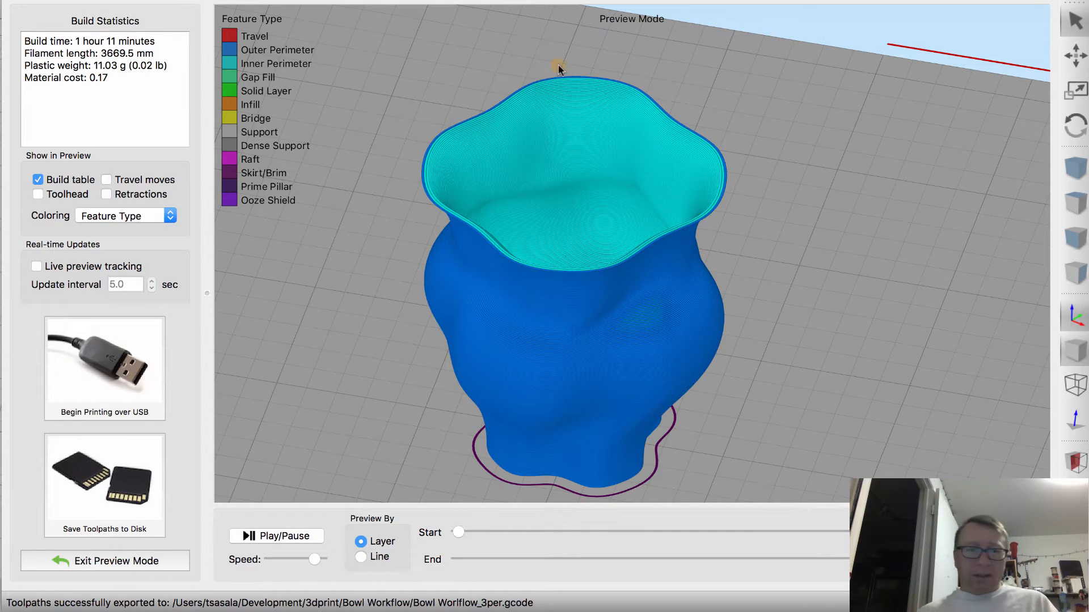
left_click(80, 563)
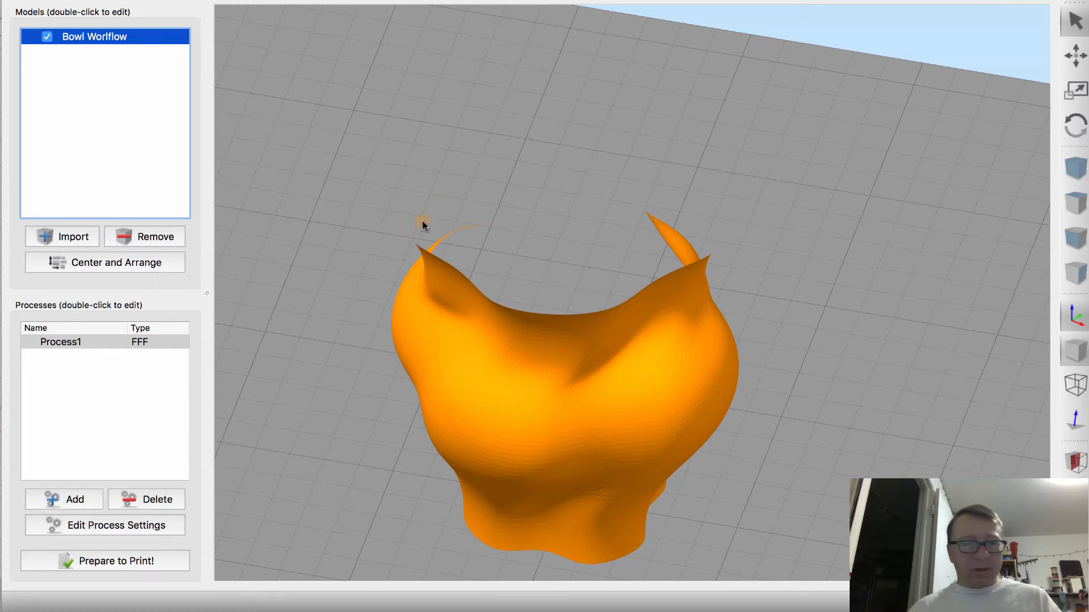
left_click(665, 0)
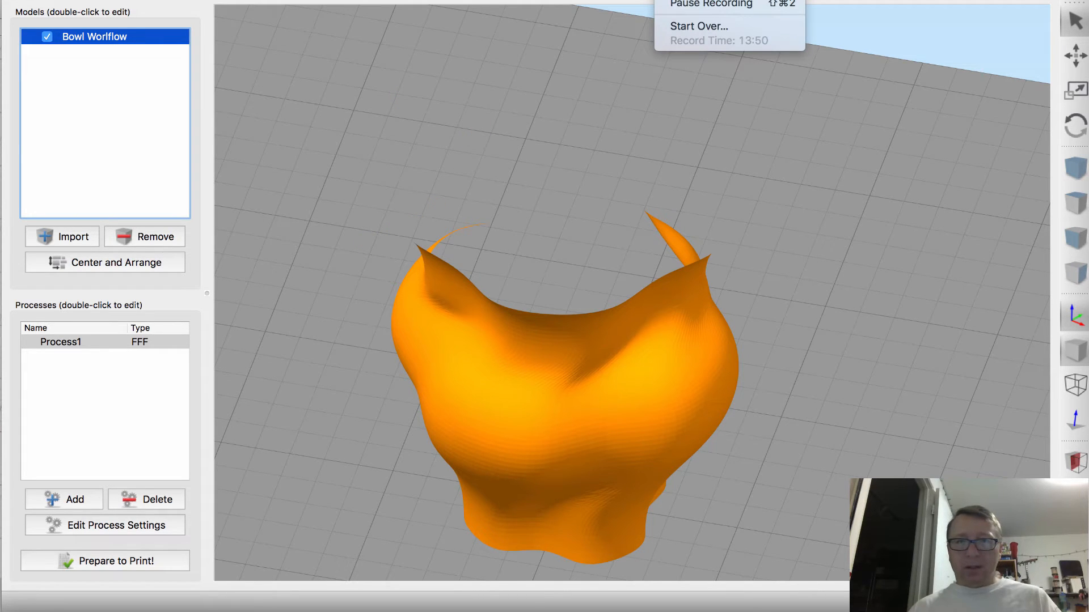
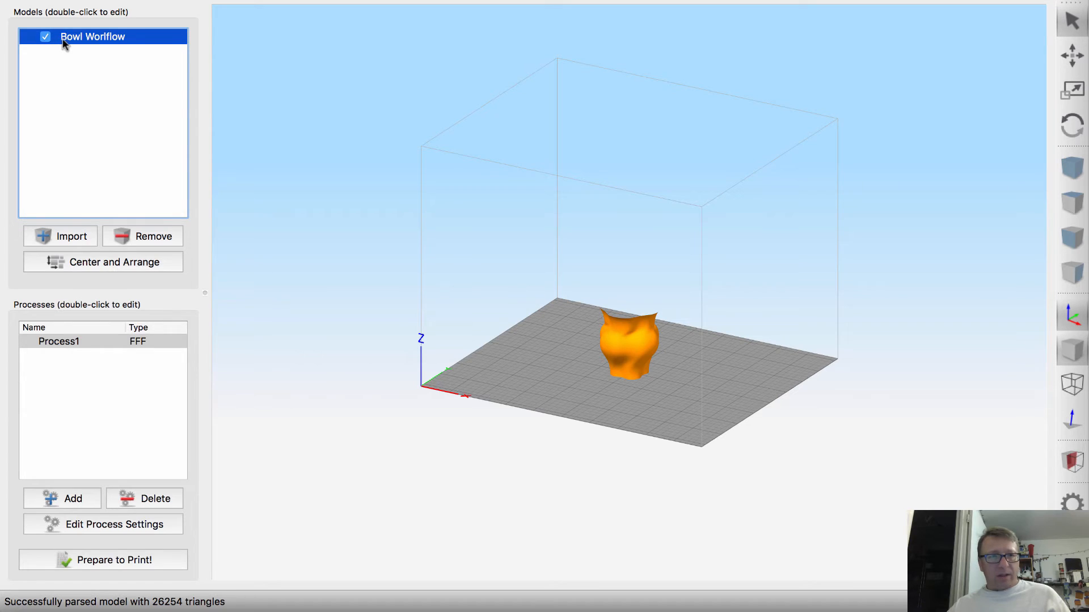
Step: Scale the Bowl Worlflow model uniformly to 200%
left_click(1074, 59)
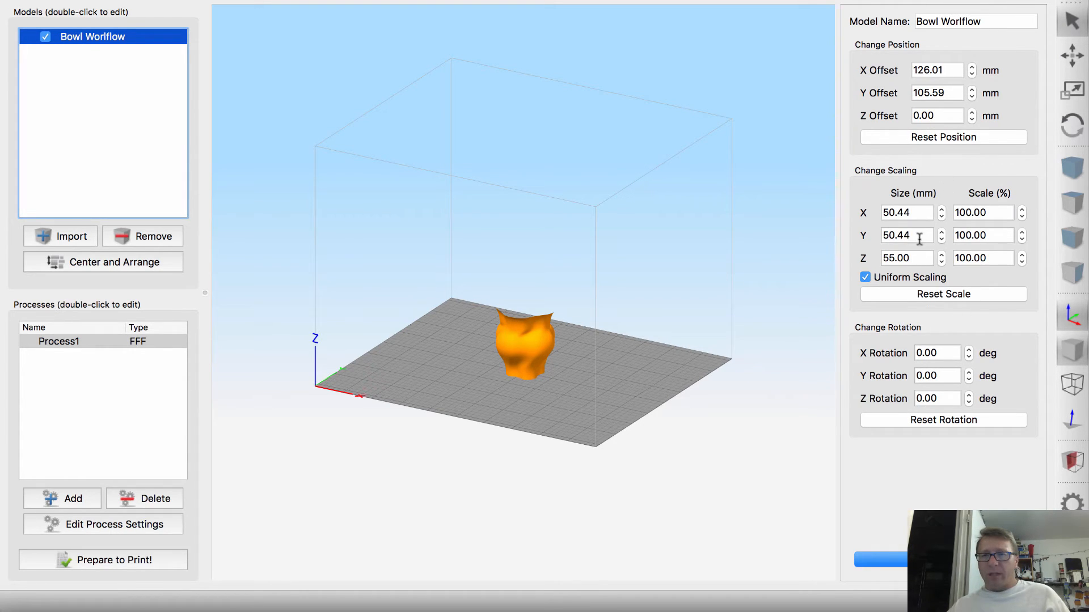
double_click(999, 213)
type("2")
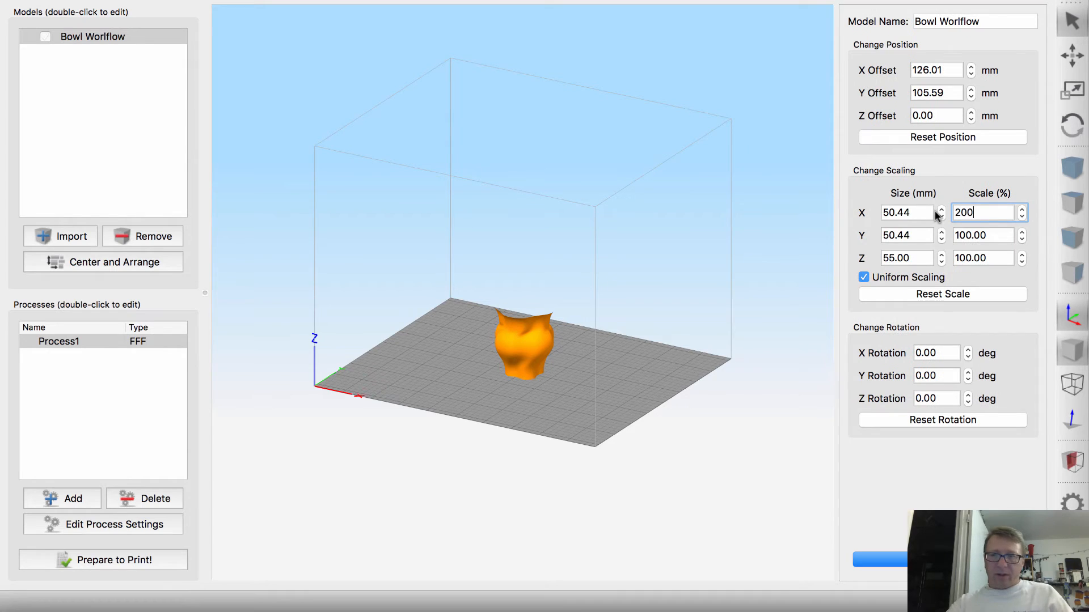
type("00")
key("Tab")
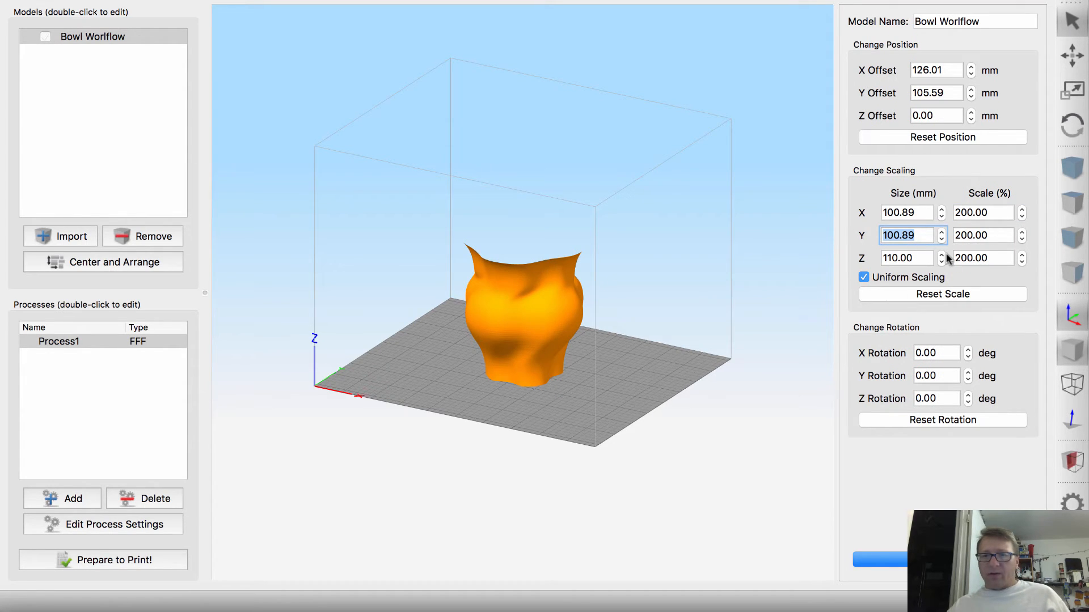
key("Return")
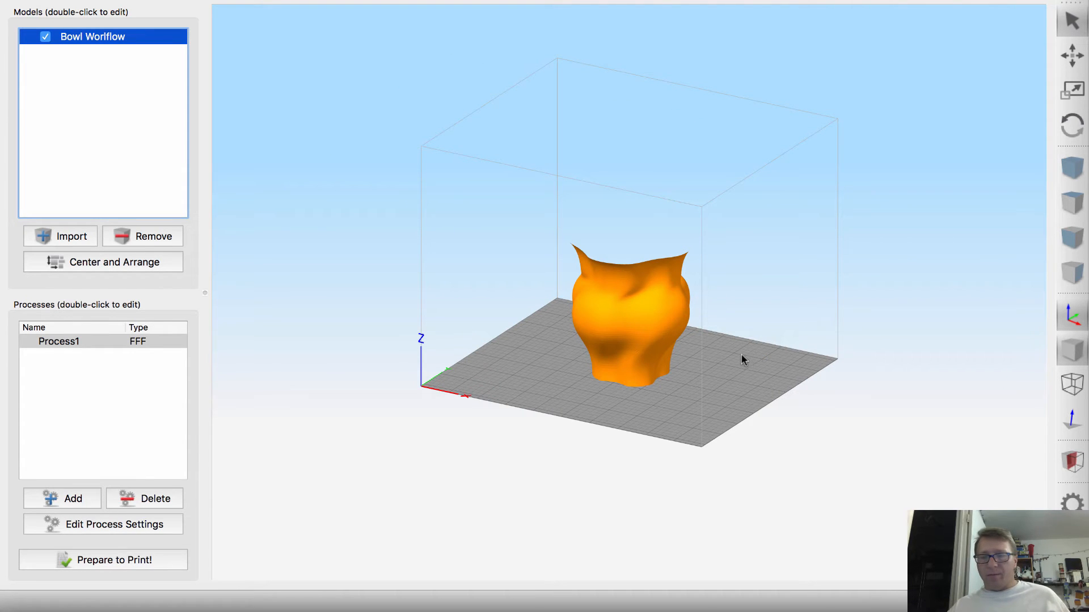
Step: Slice the enlarged vase with Process1 using single outline corkscrew printing mode and 1 perimeter shell, and check its build time
mouse_move(740, 368)
left_mouse_down()
mouse_move(666, 406)
mouse_move(560, 394)
mouse_move(550, 297)
mouse_move(645, 182)
mouse_move(729, 335)
mouse_move(744, 388)
left_mouse_up()
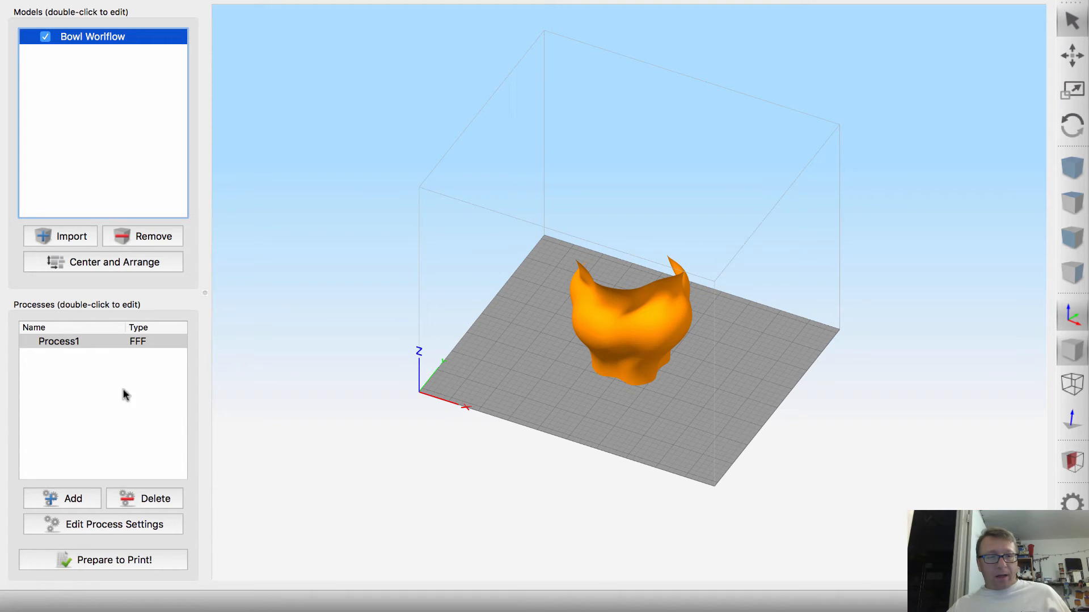
left_click(115, 342)
double_click(115, 343)
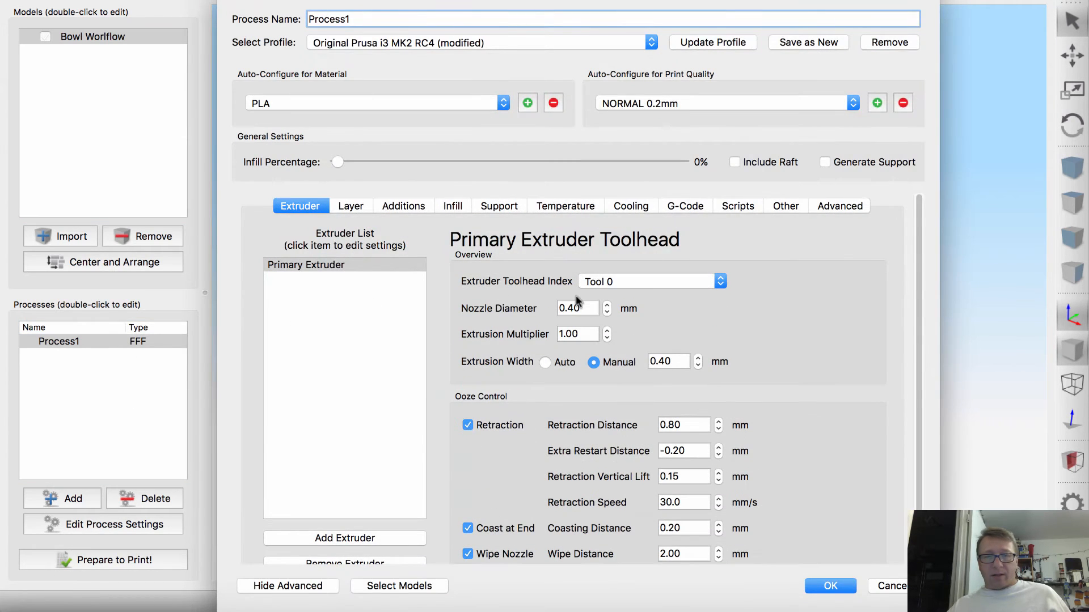
left_click(351, 206)
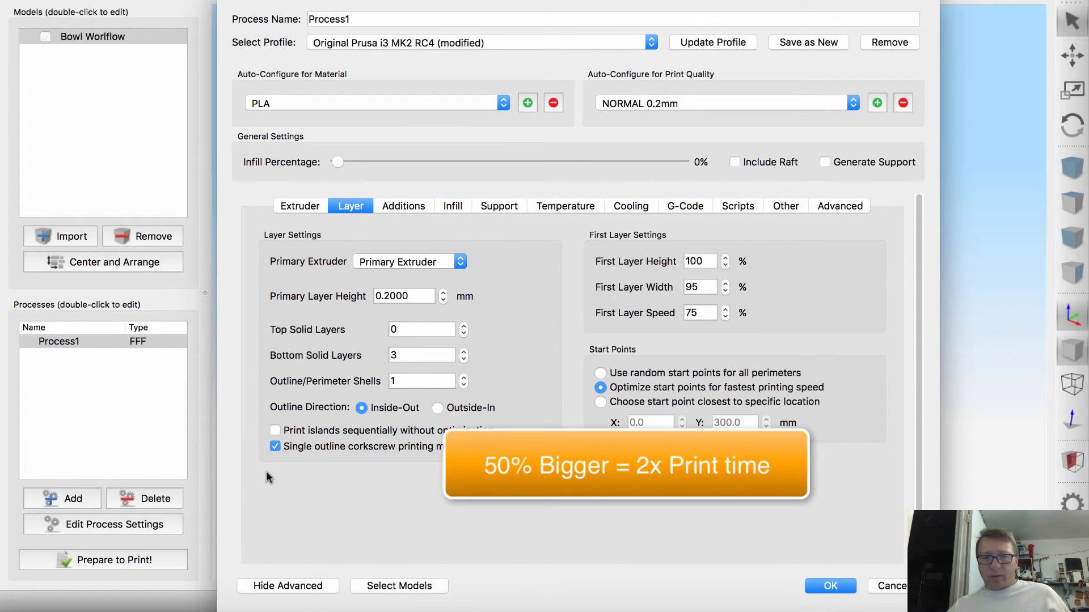
left_click(842, 584)
left_click(144, 566)
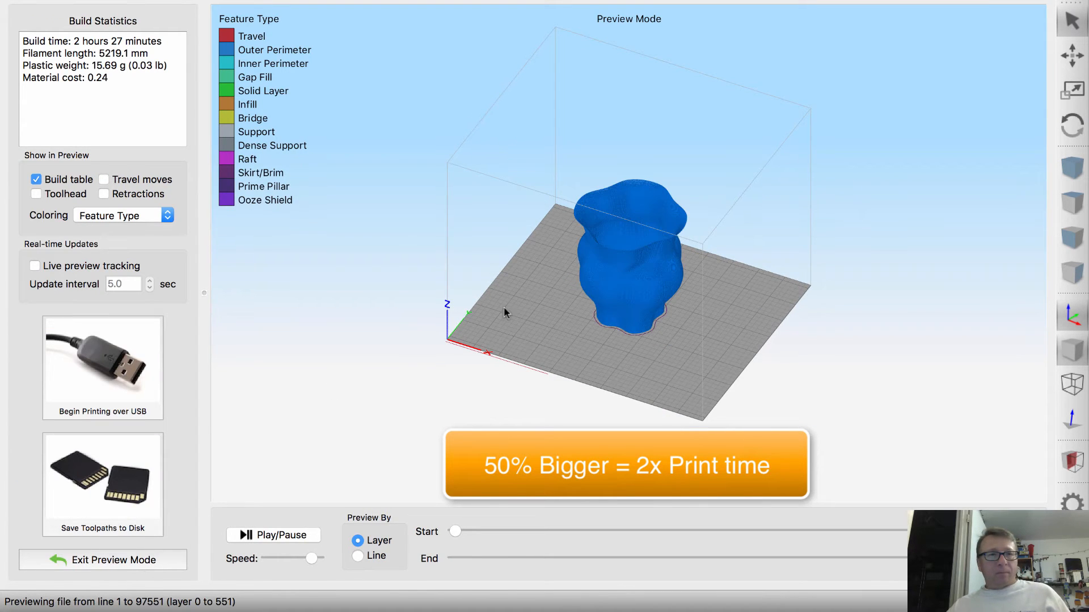
left_click_drag(72, 40, 163, 41)
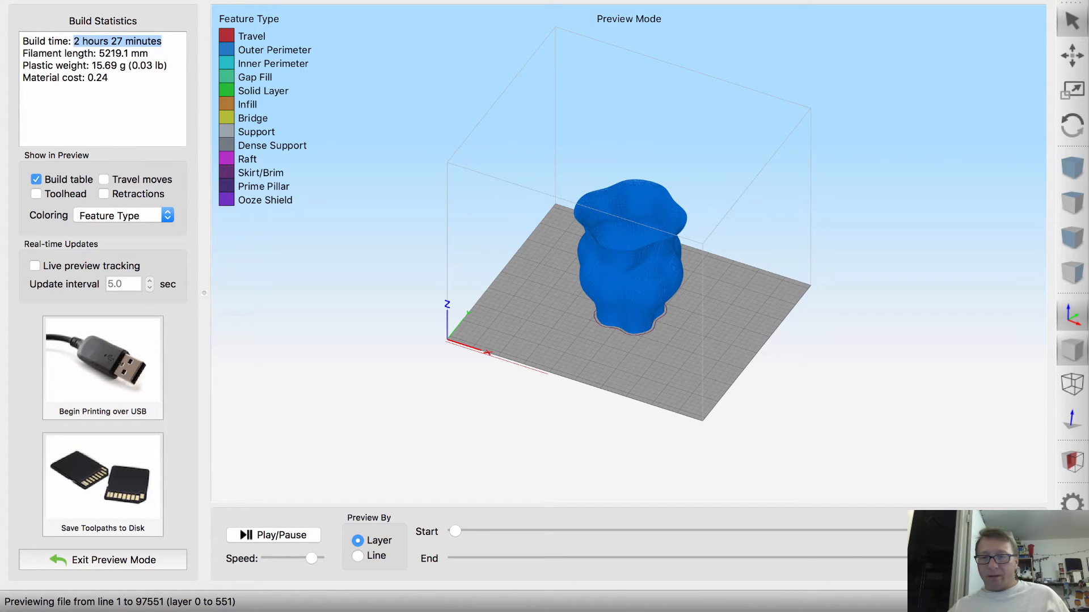
left_click_drag(913, 558, 965, 558)
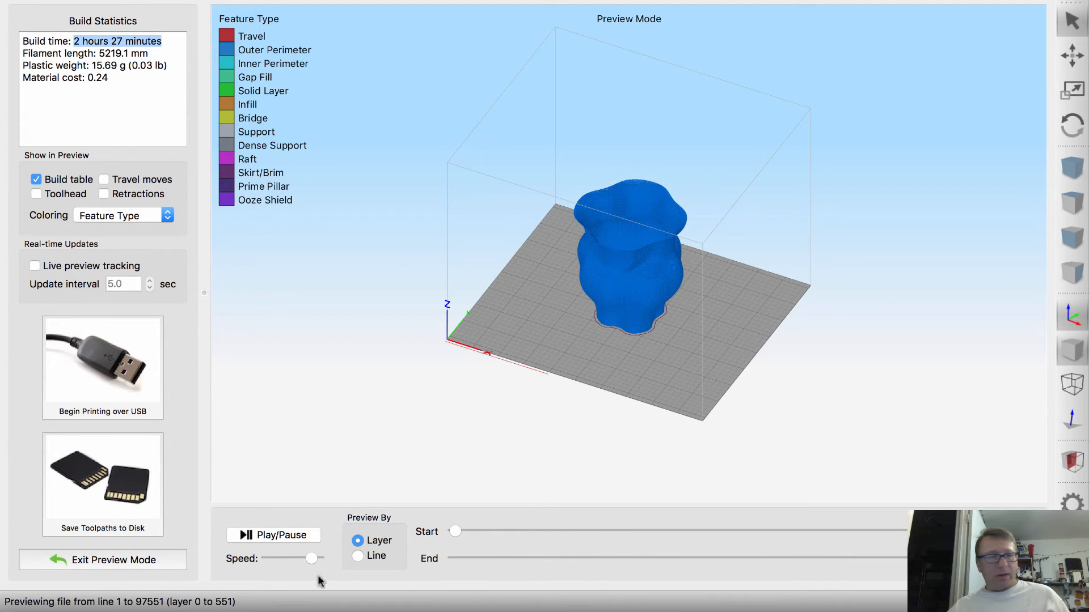
Step: Turn off Process1's single outline corkscrew mode, set its outline/perimeter shells to 3, and slice the enlarged vase again
left_click(141, 564)
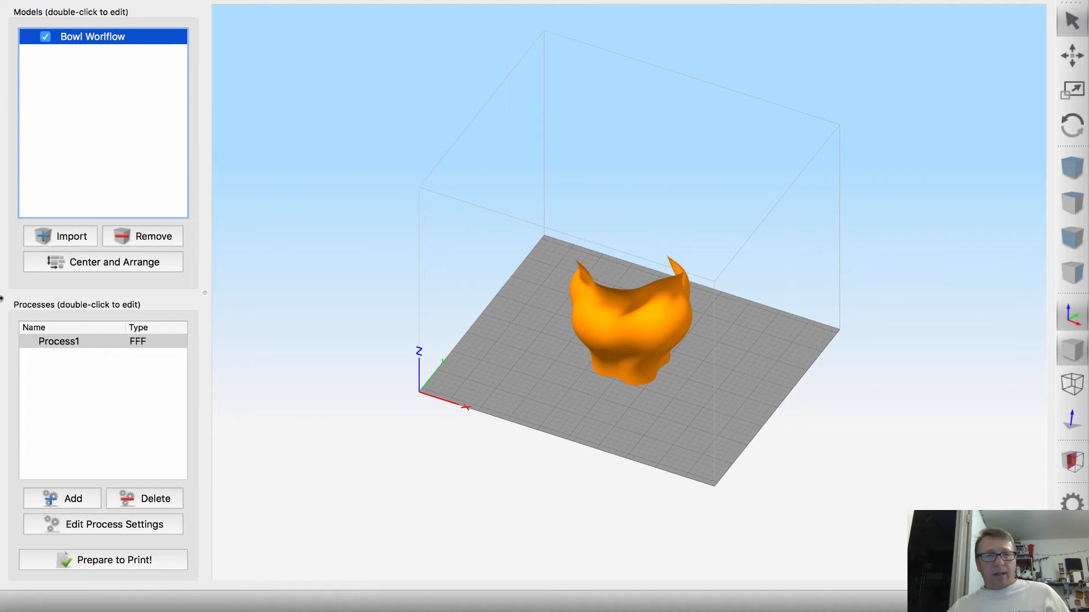
double_click(132, 343)
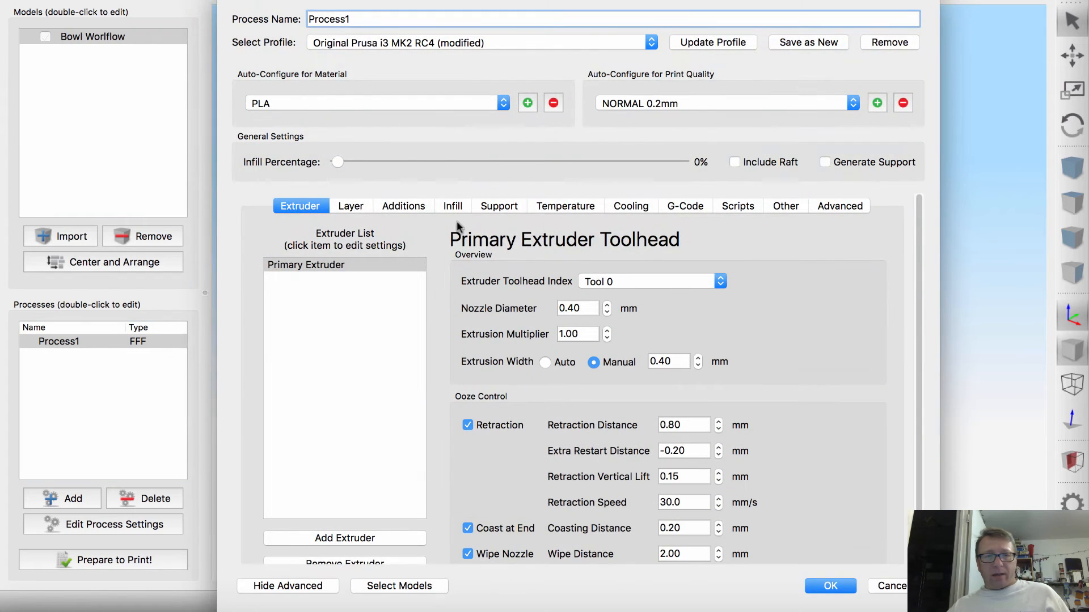
left_click(356, 207)
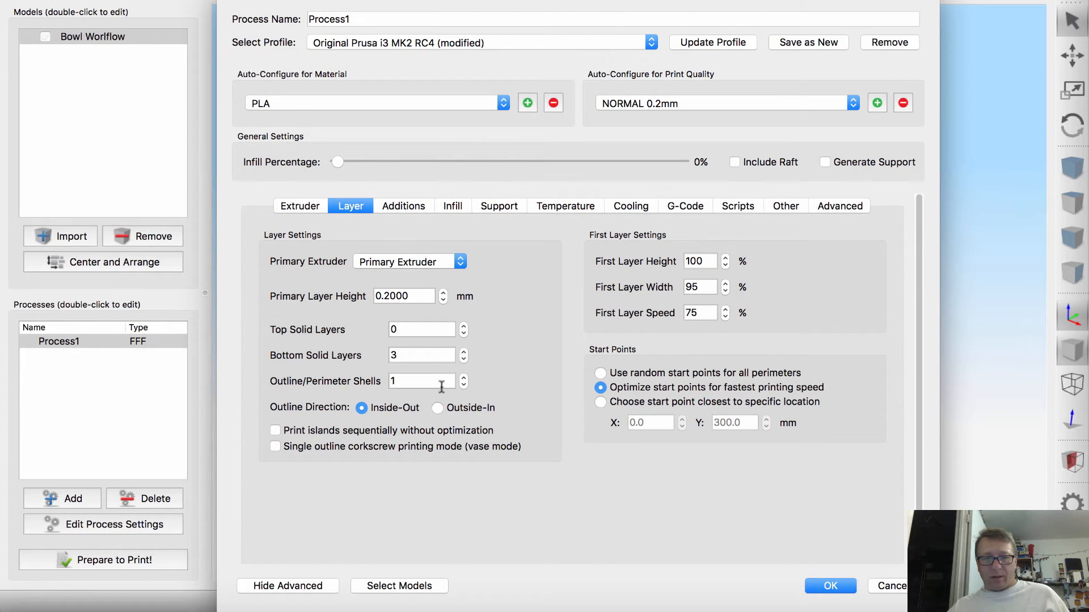
left_click(464, 384)
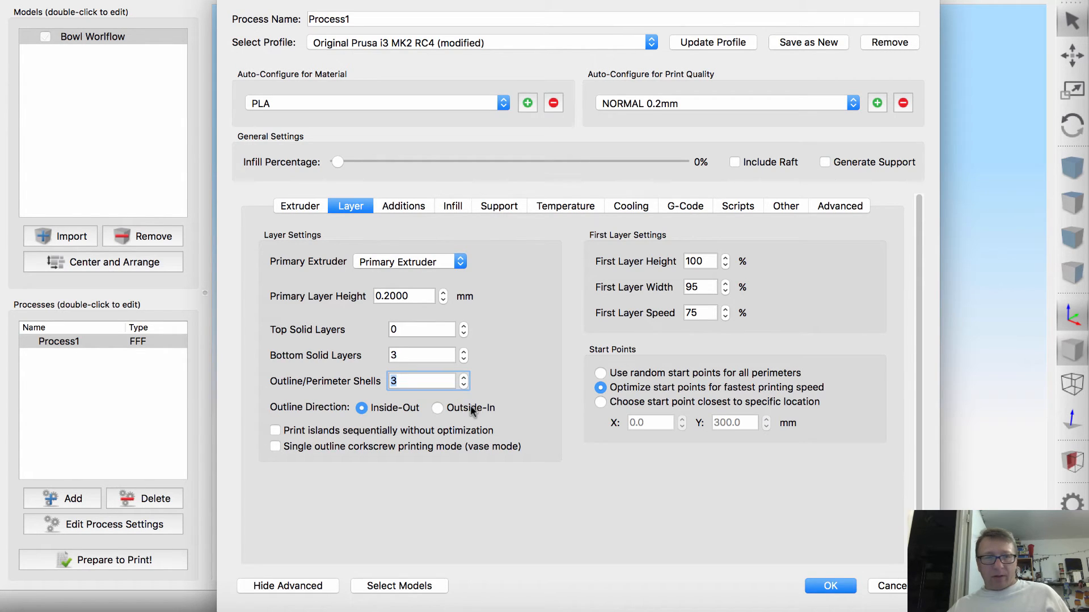
left_click(832, 586)
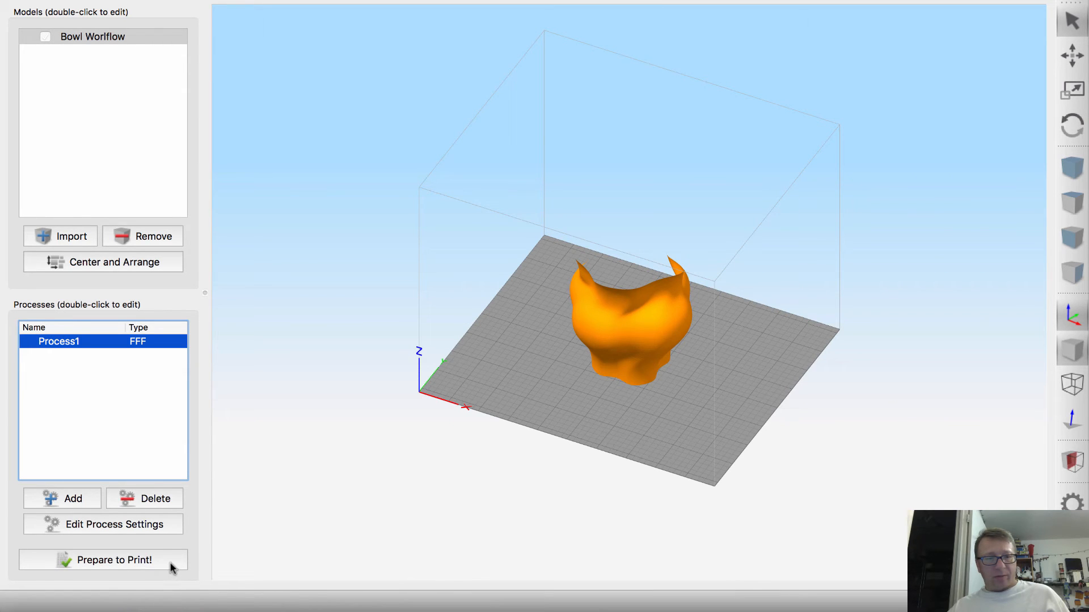
left_click(174, 563)
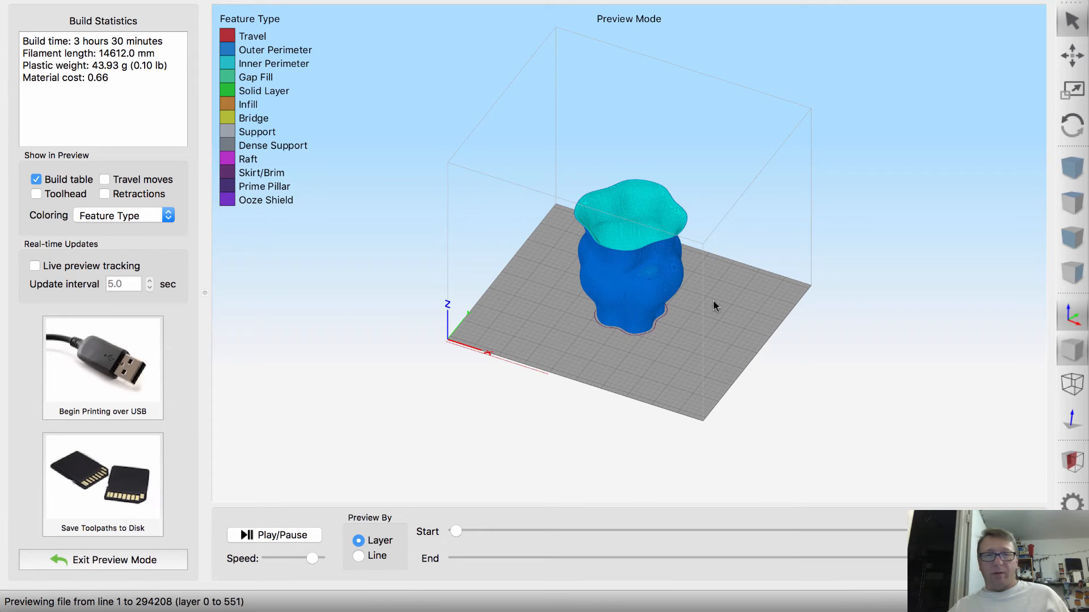
Step: Examine the enlarged vase's three-perimeter toolpath preview up close, from the rim down to the base
scroll(635, 273, "up", 5)
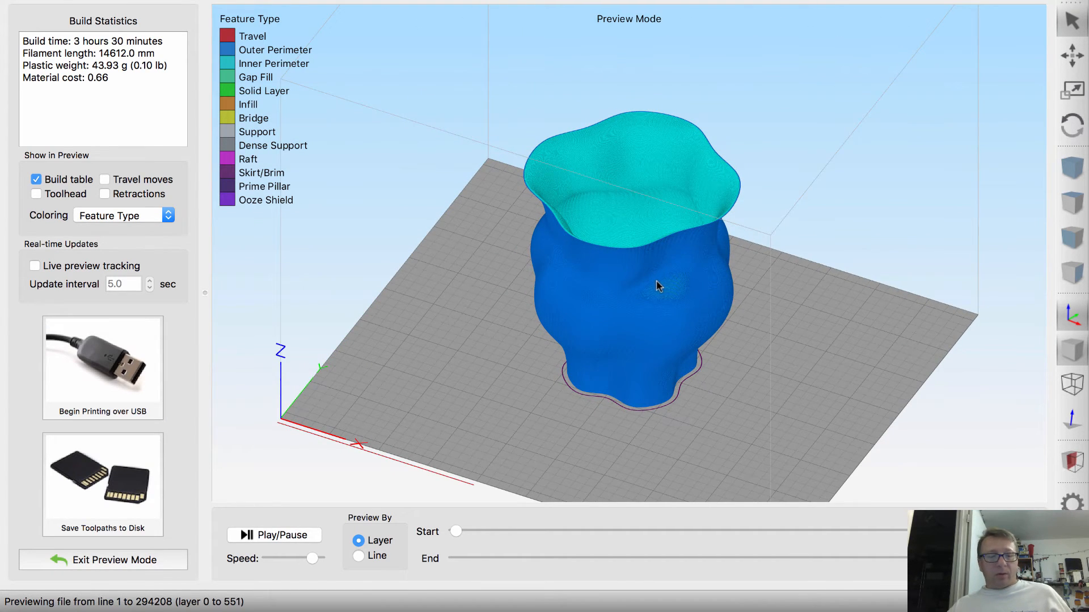
right_click_drag(657, 286, 508, 428)
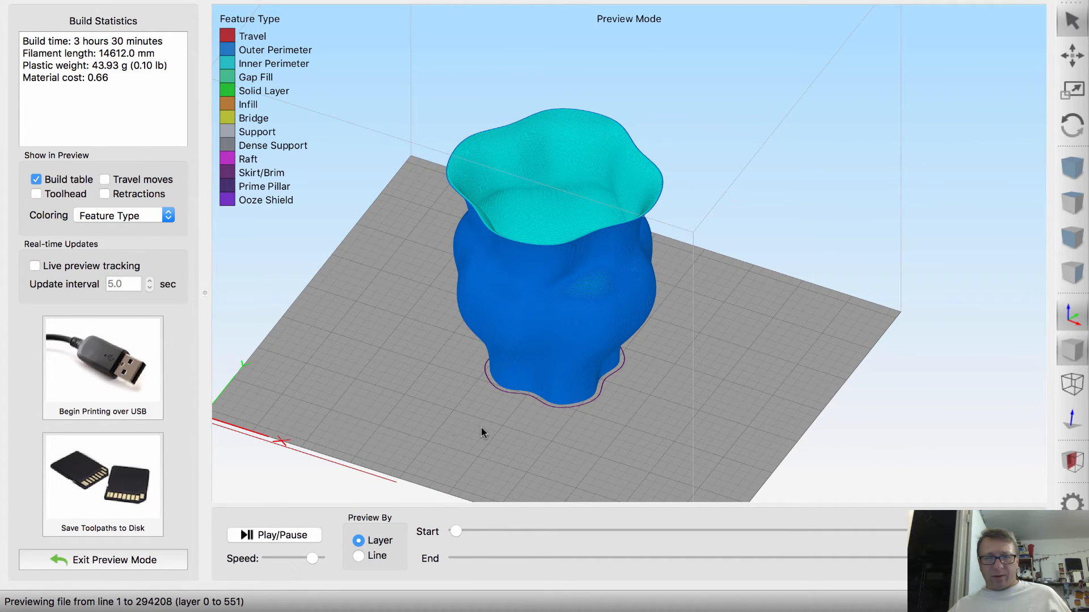
mouse_move(472, 425)
left_mouse_down()
mouse_move(537, 430)
mouse_move(479, 418)
left_mouse_up()
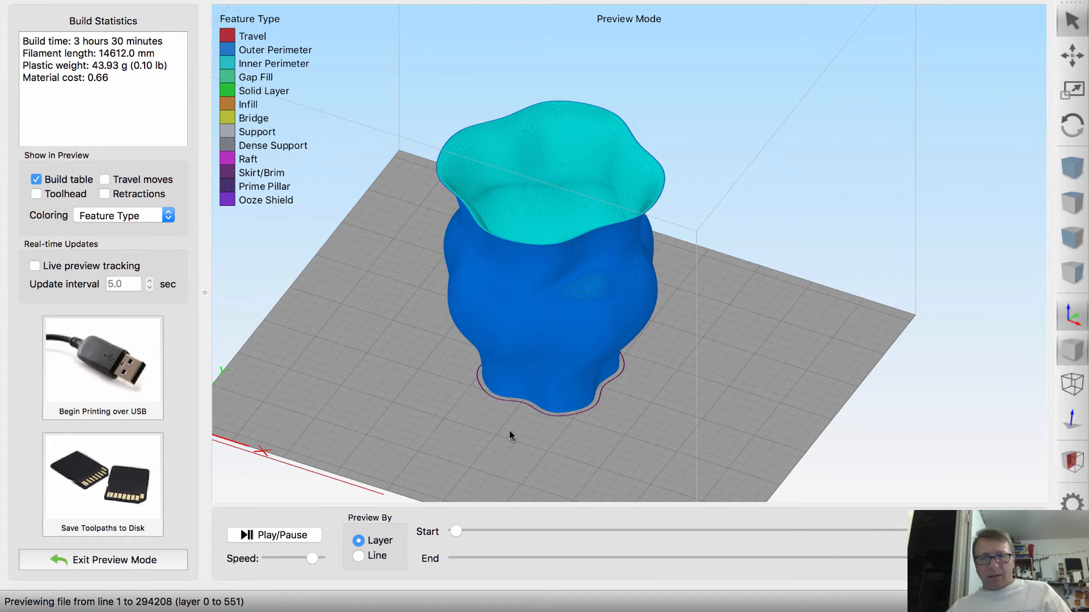
left_click_drag(516, 421, 597, 380)
mouse_move(904, 558)
left_mouse_down()
mouse_move(498, 550)
mouse_move(907, 558)
left_mouse_up()
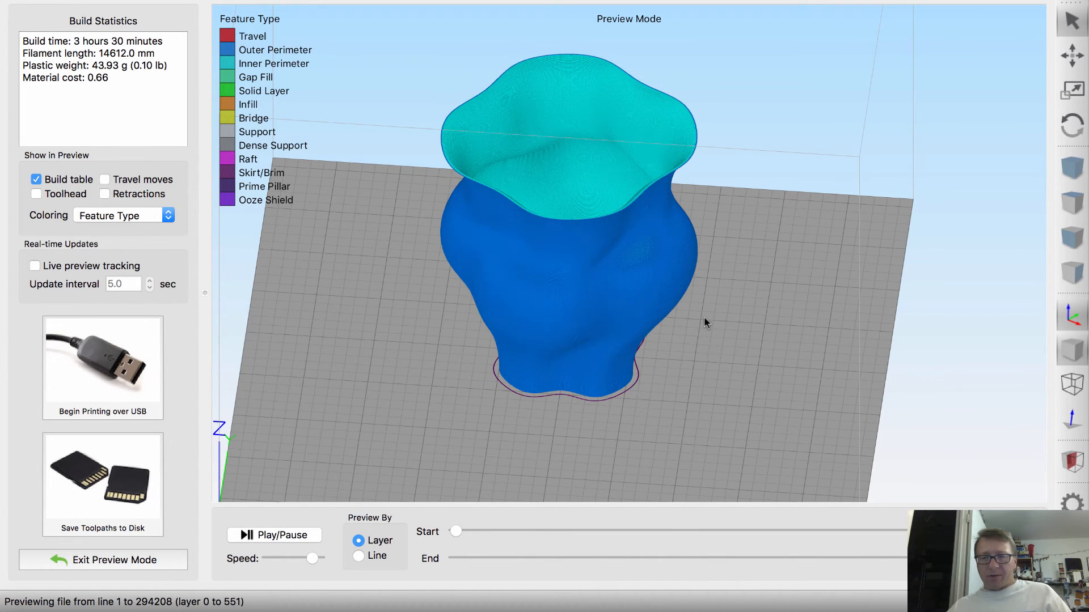
Step: Set Process1's bottom solid layers to 4, slice the vase again, and check the new build time
left_click(87, 560)
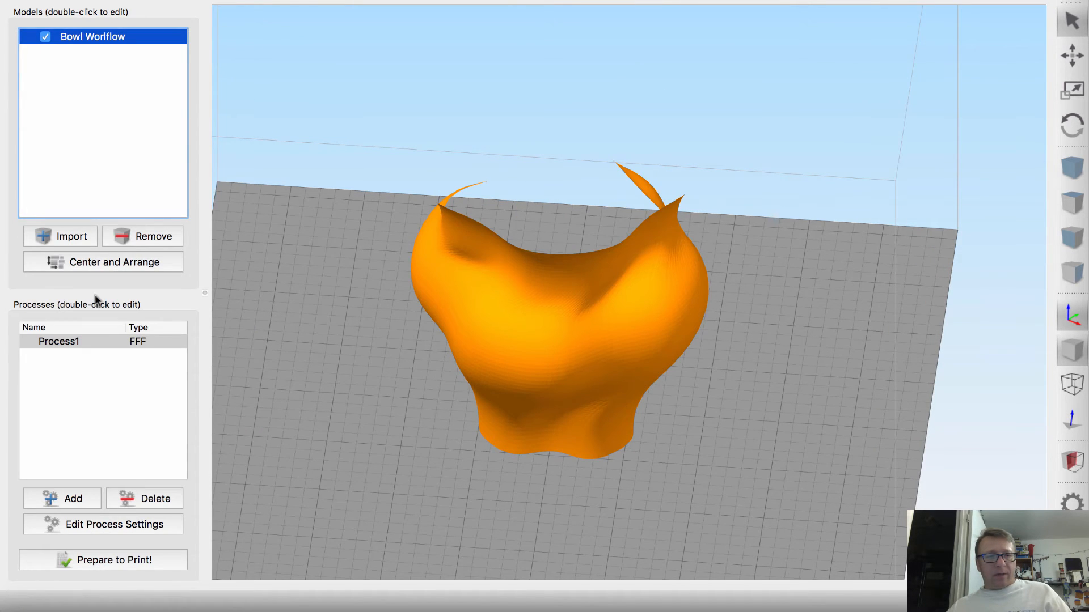
double_click(74, 345)
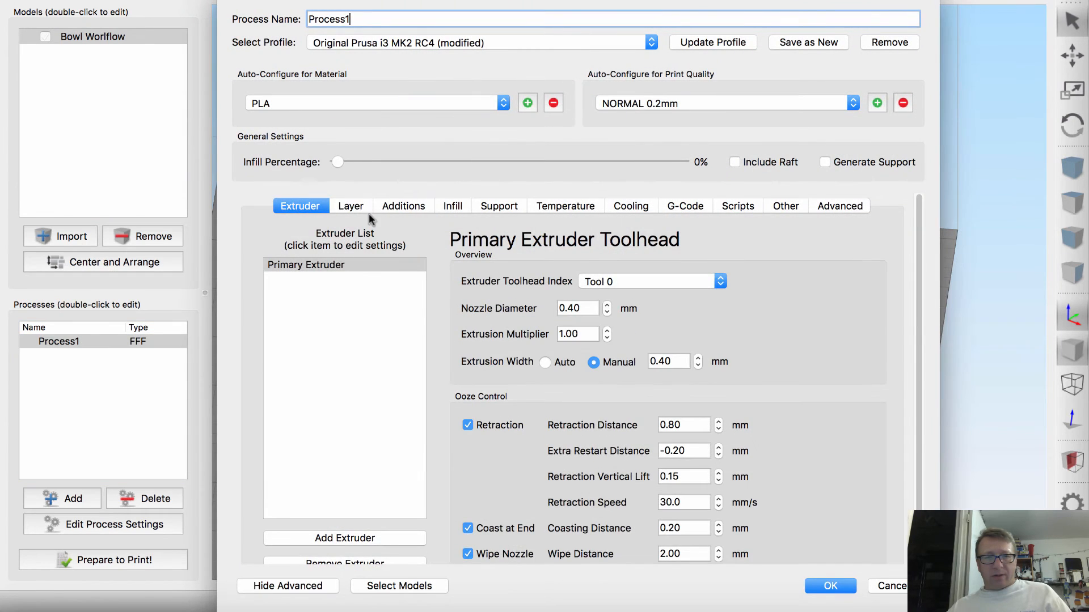
left_click(353, 209)
left_click(463, 352)
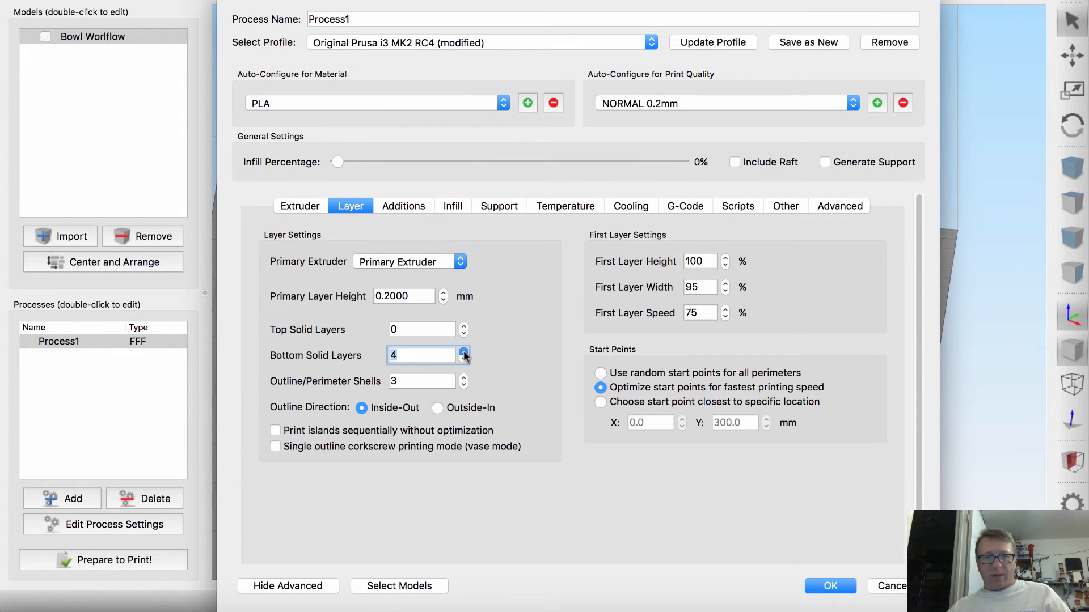
left_click(830, 586)
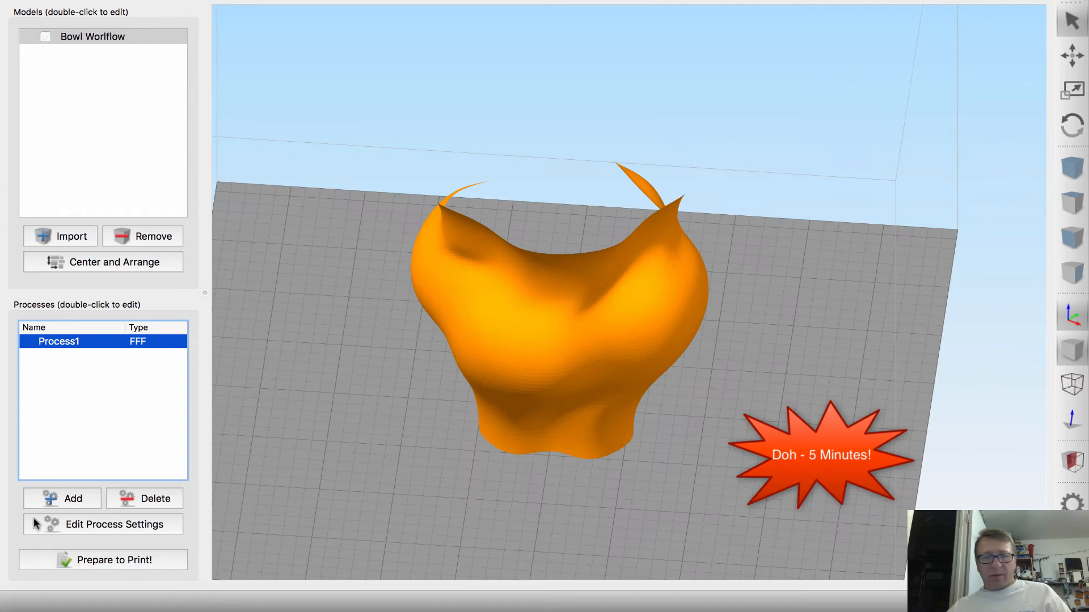
left_click(137, 563)
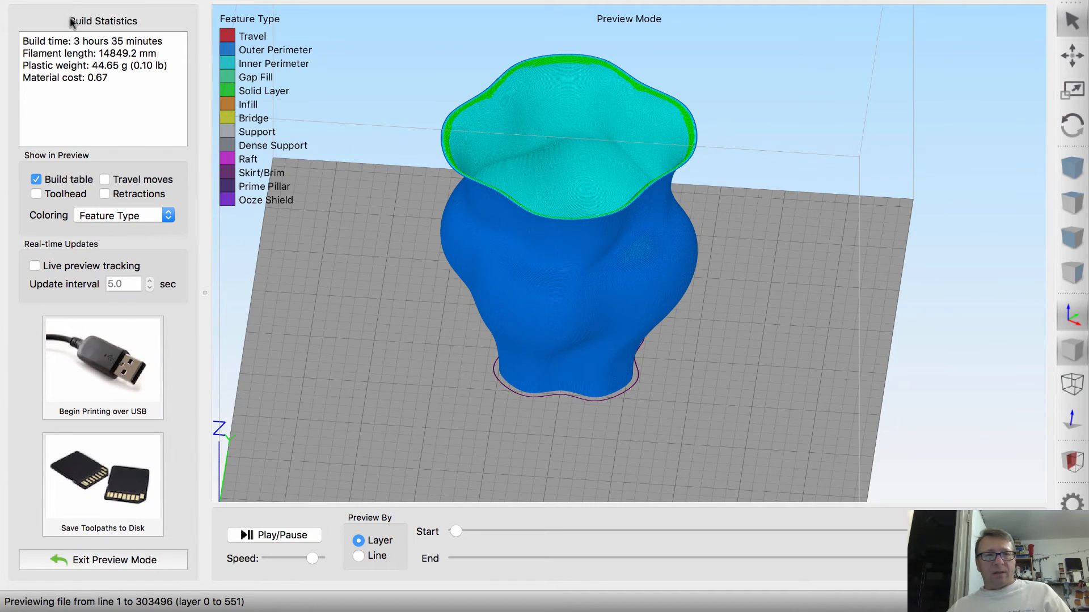
left_click_drag(111, 41, 161, 39)
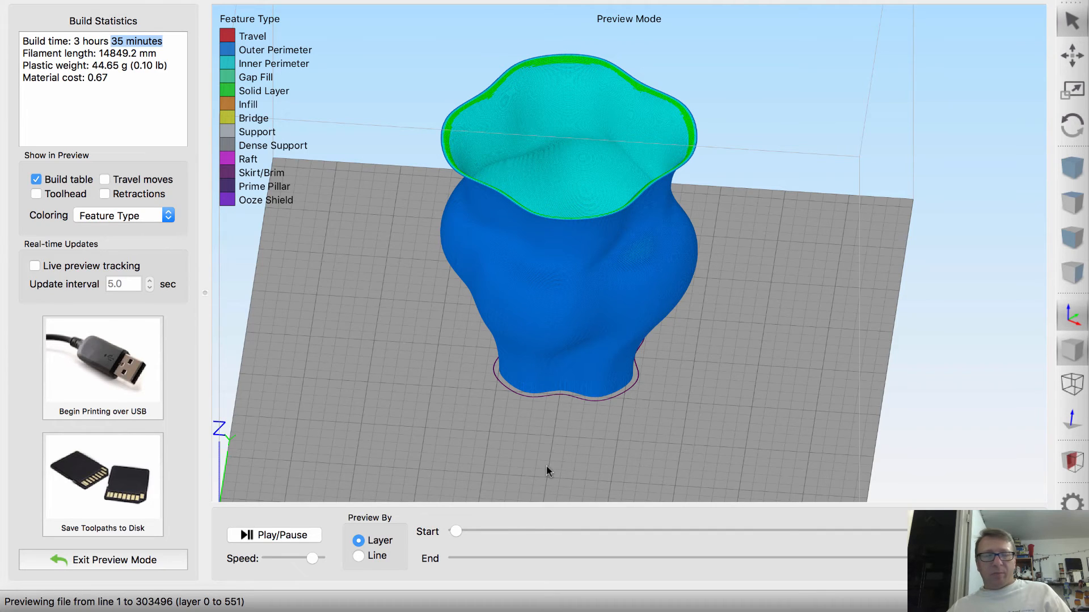
Step: Set Process1's outline/perimeter shells to 4, slice the enlarged vase again, and check the new build time
left_click(91, 560)
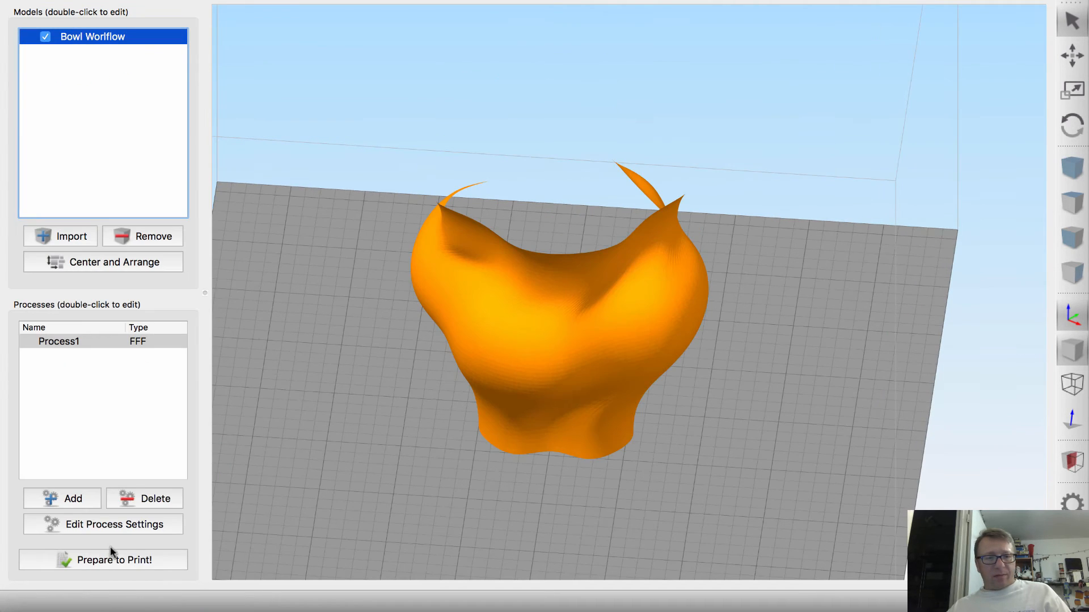
double_click(87, 343)
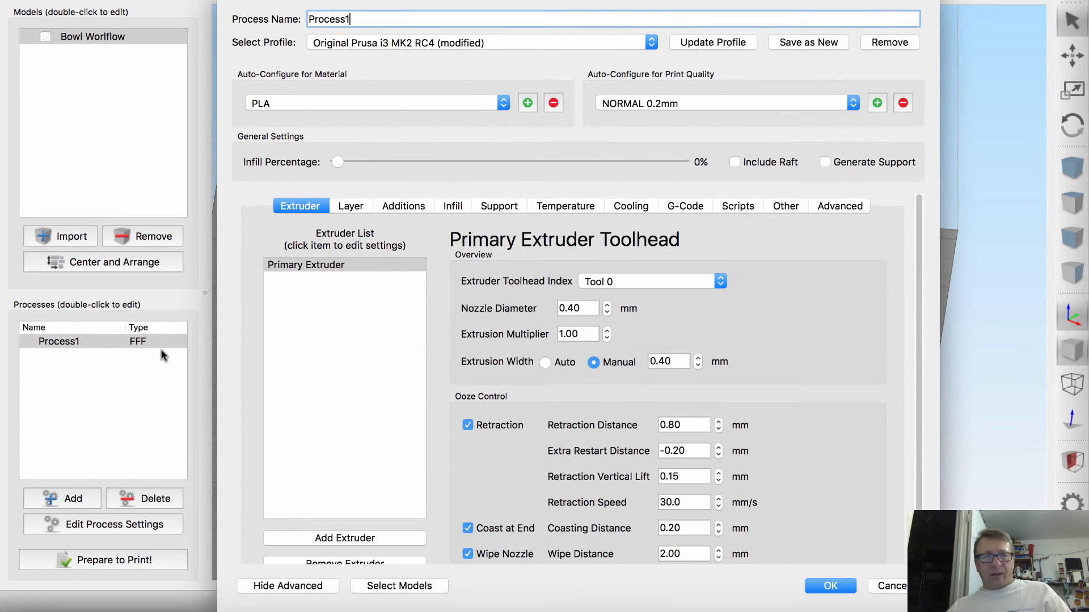
left_click(358, 208)
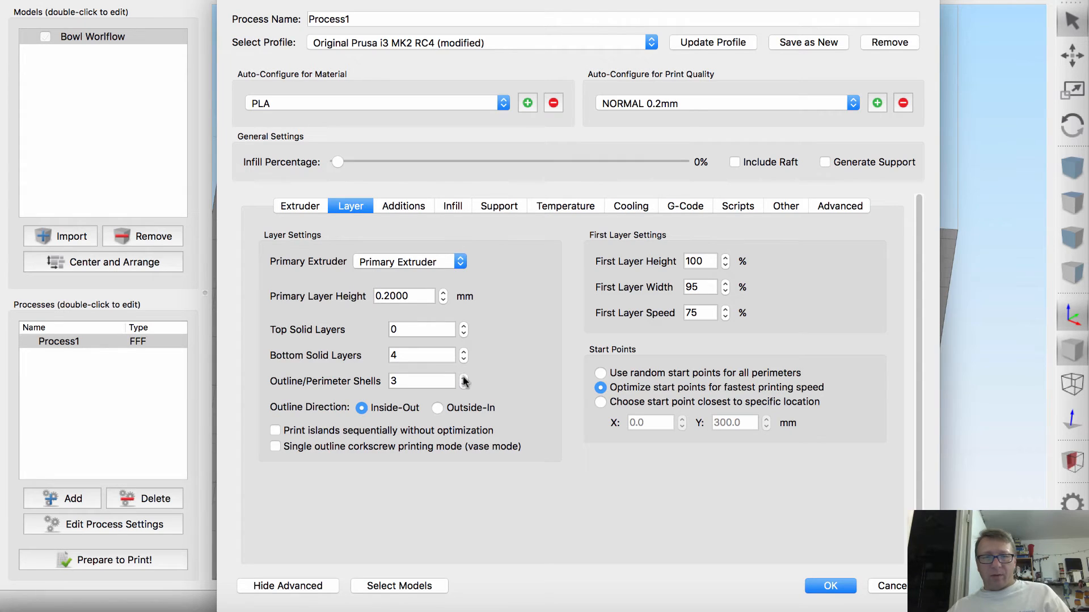
left_click(463, 378)
left_click(831, 586)
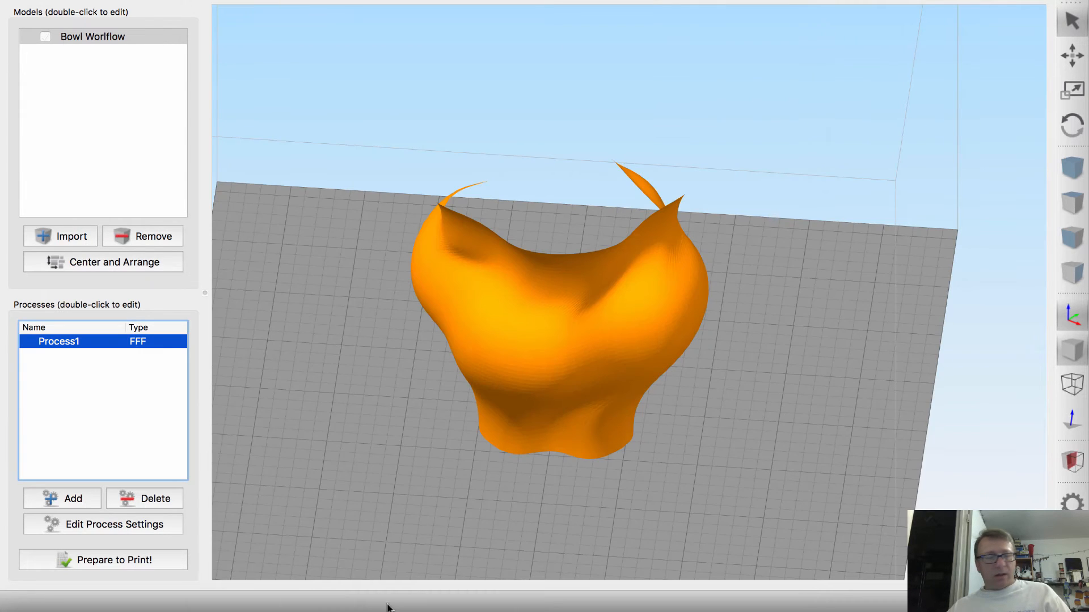
left_click(169, 563)
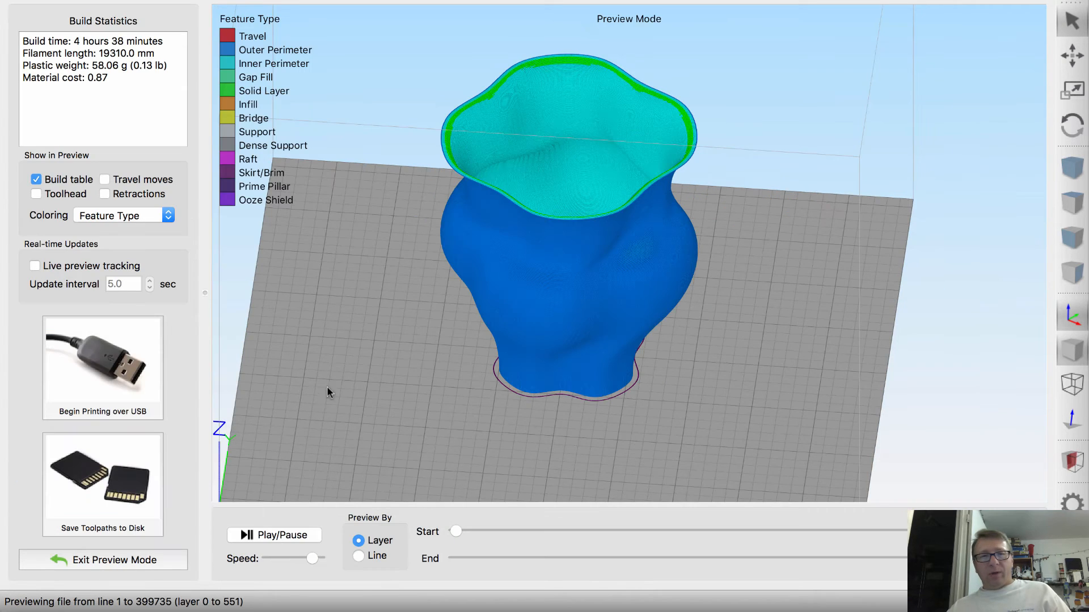
left_click_drag(77, 43, 164, 43)
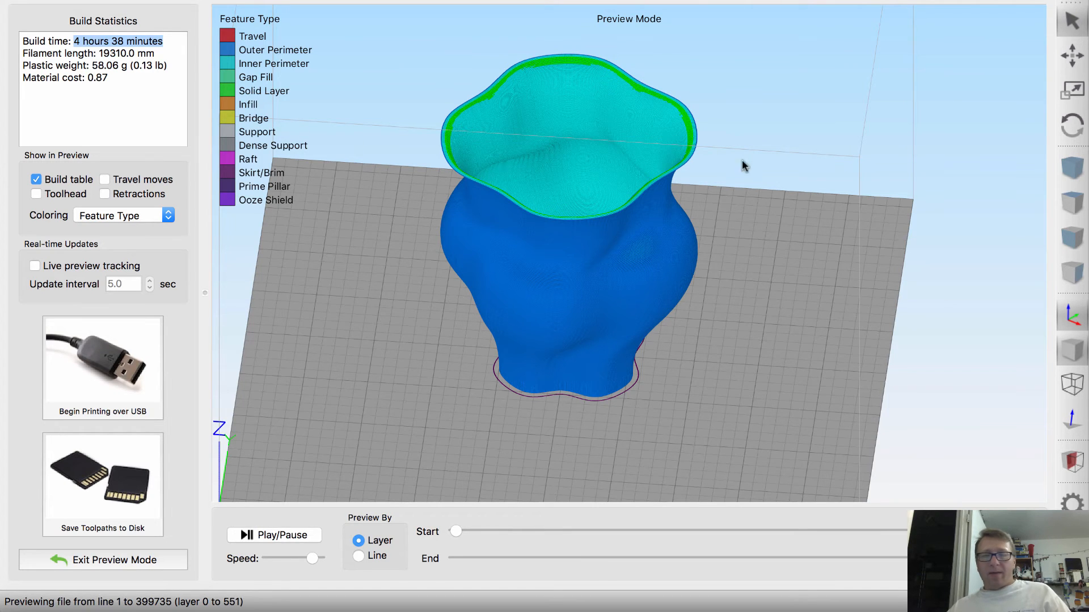
Step: Examine the vase's toolpath preview down to layer 17, up to layer 263 and at full height, and recheck the build time
scroll(607, 168, "up", 5)
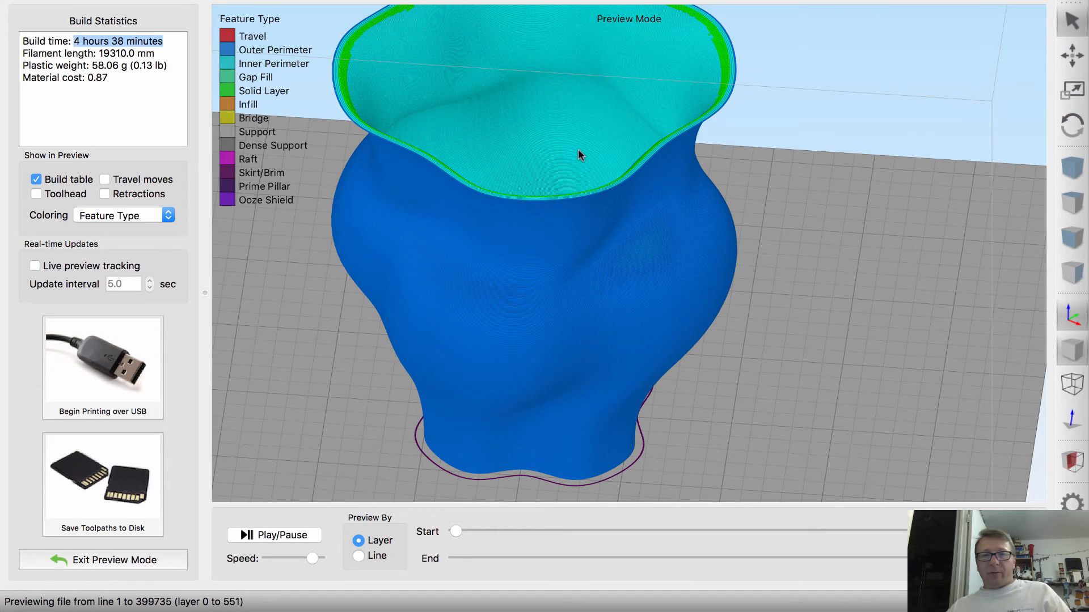
left_click_drag(578, 153, 589, 271)
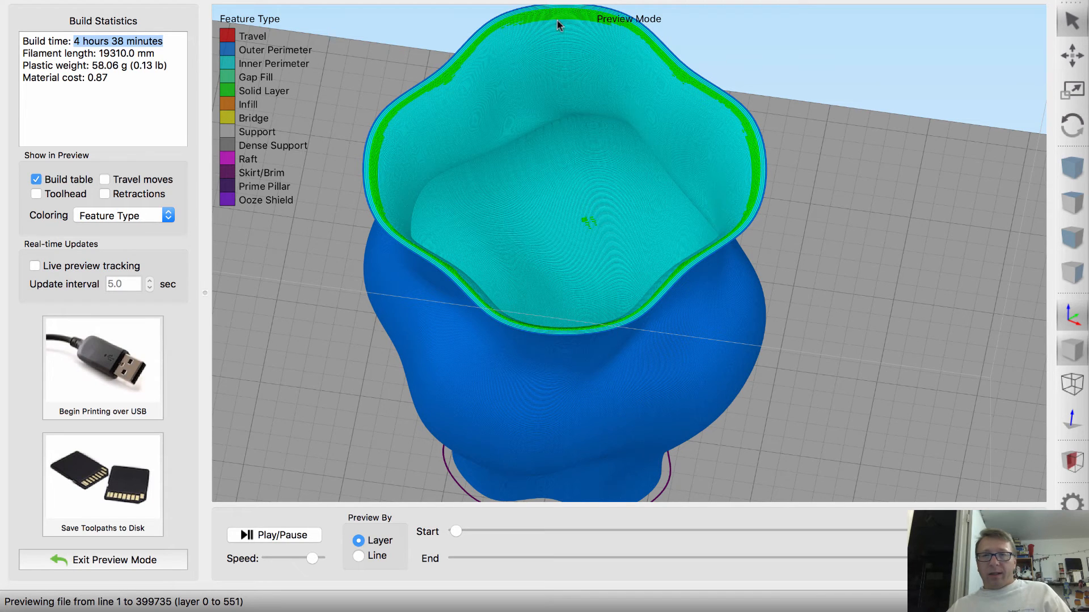
mouse_move(1037, 558)
left_mouse_down()
mouse_move(618, 553)
mouse_move(459, 528)
mouse_move(448, 536)
mouse_move(468, 558)
left_mouse_up()
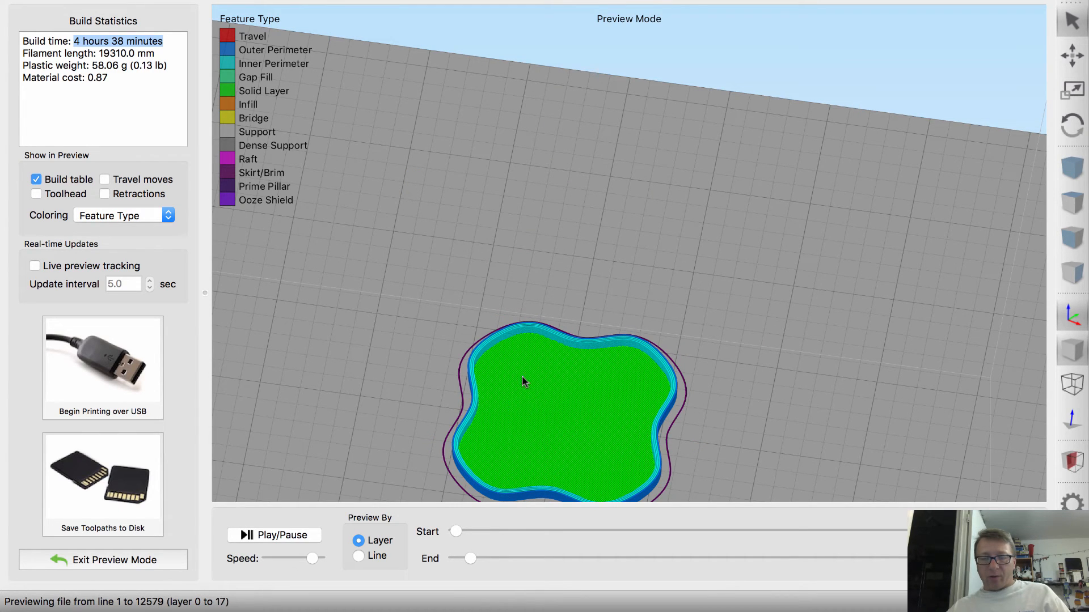
left_click_drag(736, 340, 800, 272)
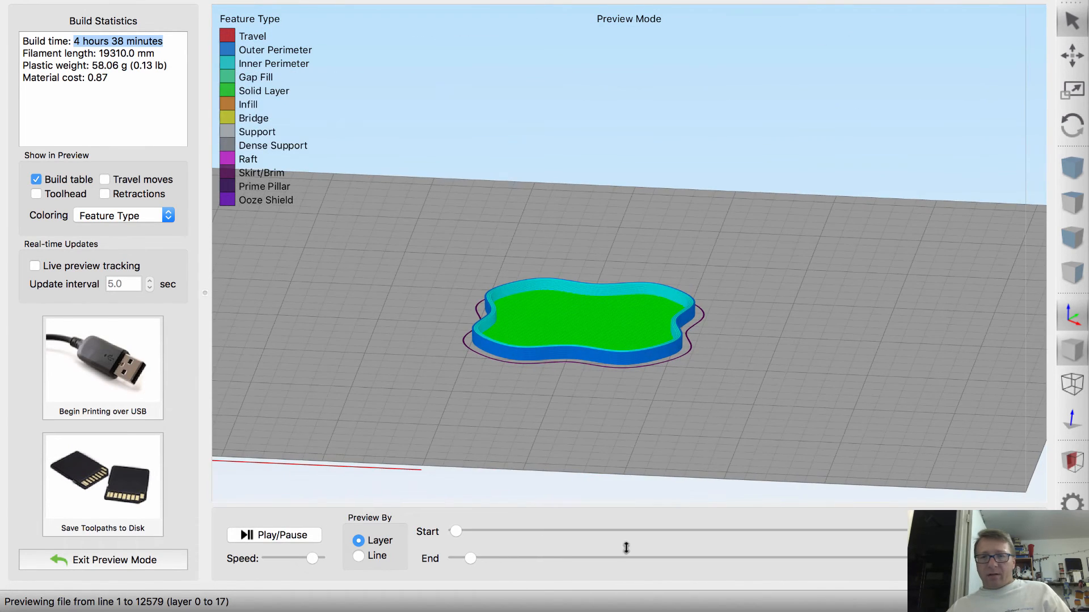
left_click_drag(470, 558, 687, 523)
scroll(701, 274, "up", 3)
scroll(701, 277, "down", 8)
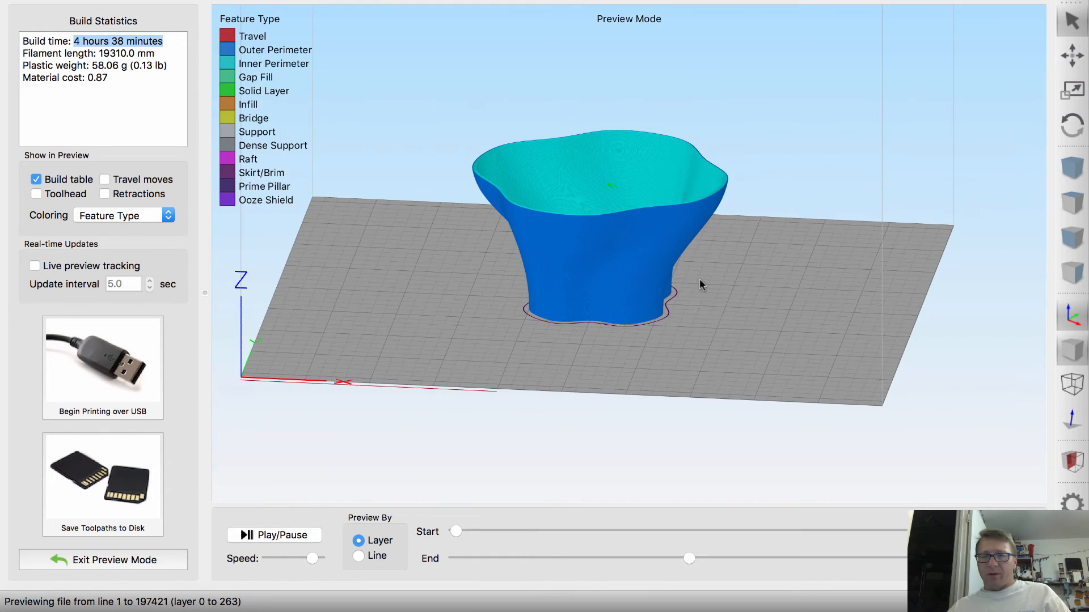
left_click_drag(689, 558, 998, 555)
right_click_drag(439, 73, 443, 183)
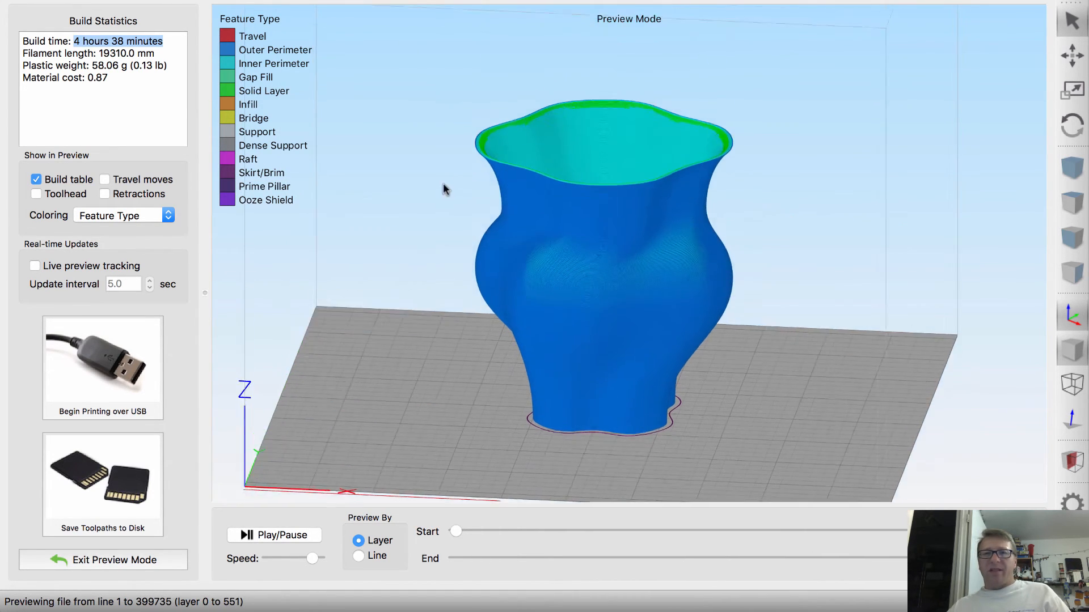
left_click_drag(443, 182, 489, 175)
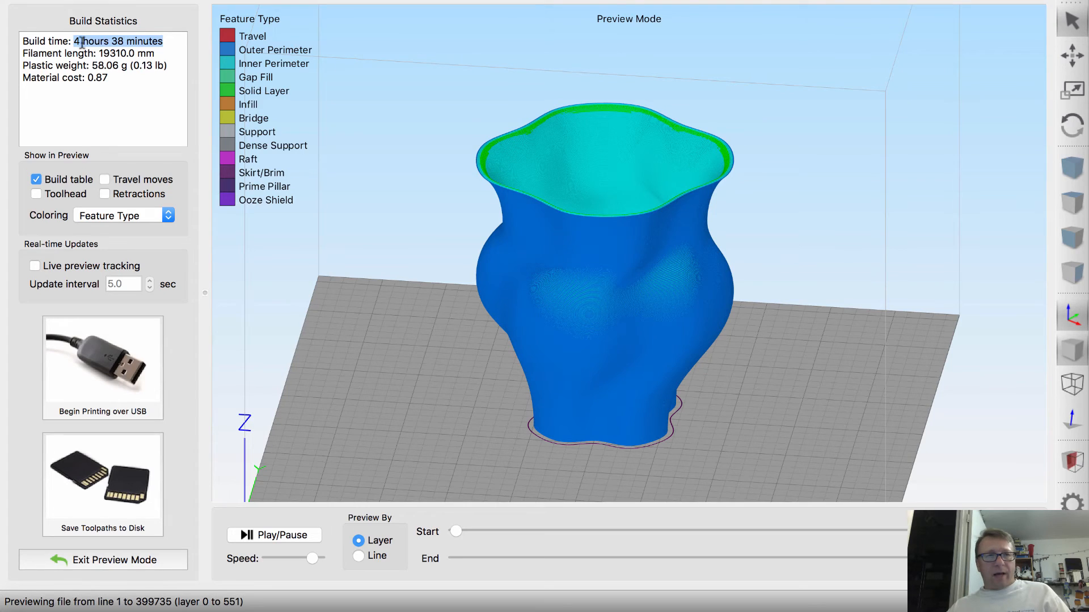
left_click_drag(74, 40, 187, 39)
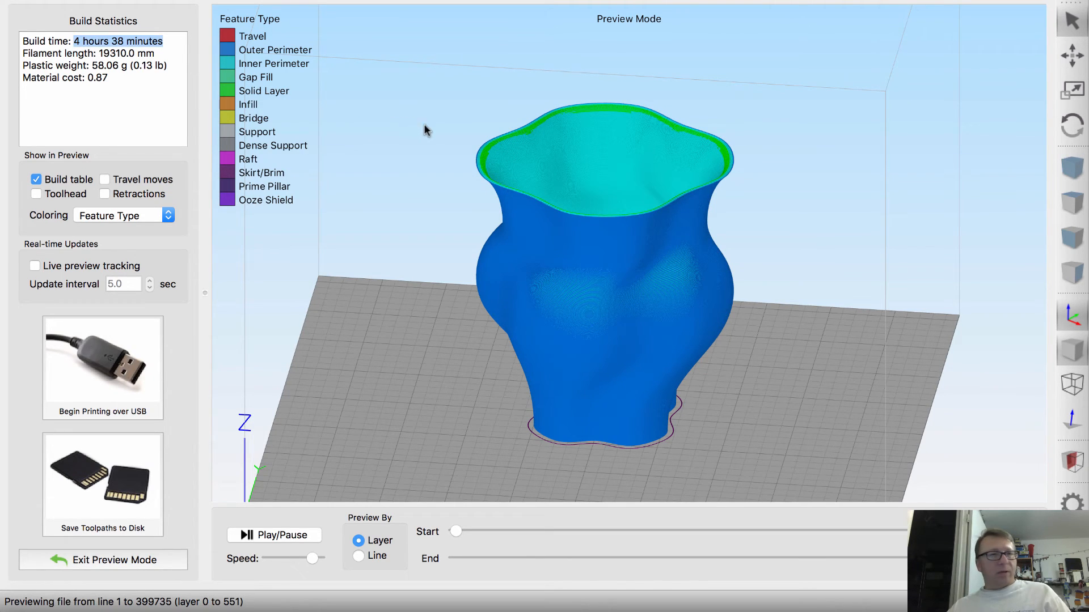
Step: Leave the toolpath preview and check the enlarged vase model's size and scaling percentages
left_click(111, 561)
left_click_drag(643, 220, 744, 354)
scroll(865, 337, "down", 5)
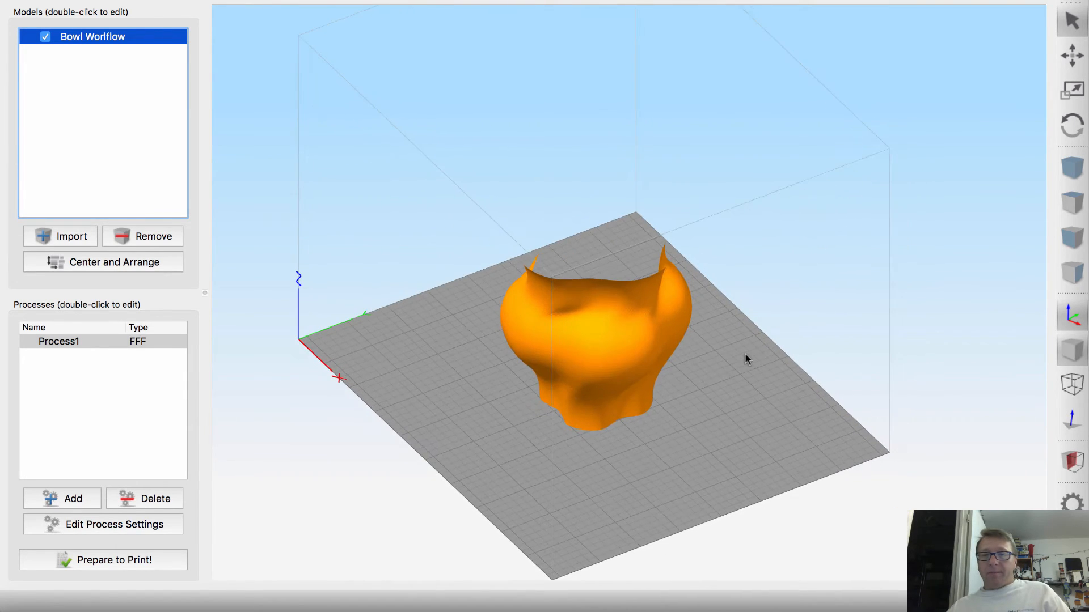
scroll(696, 329, "up", 4)
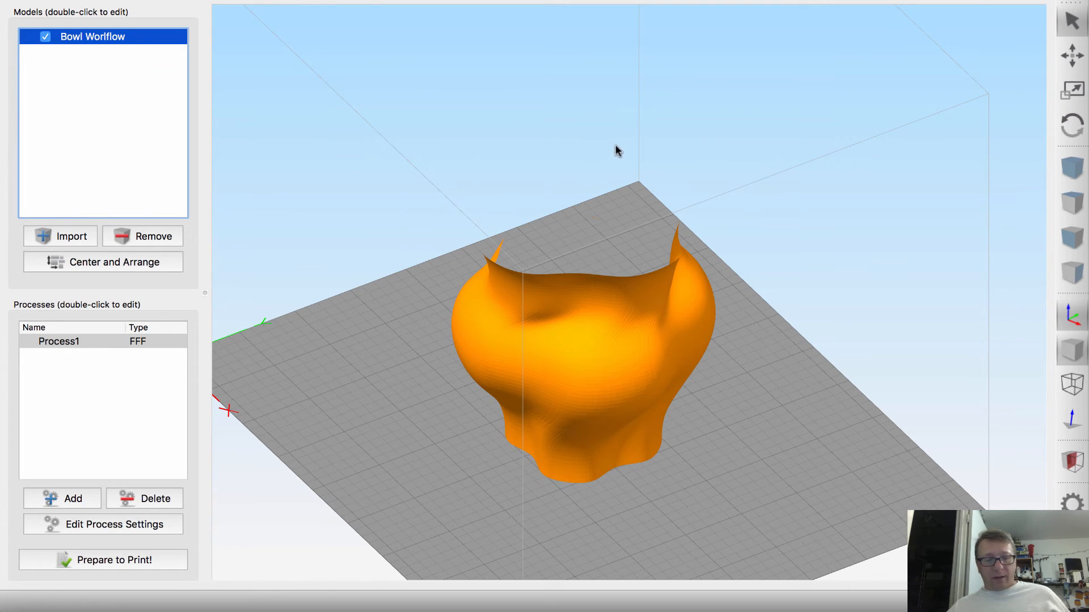
double_click(621, 347)
left_click(1001, 214)
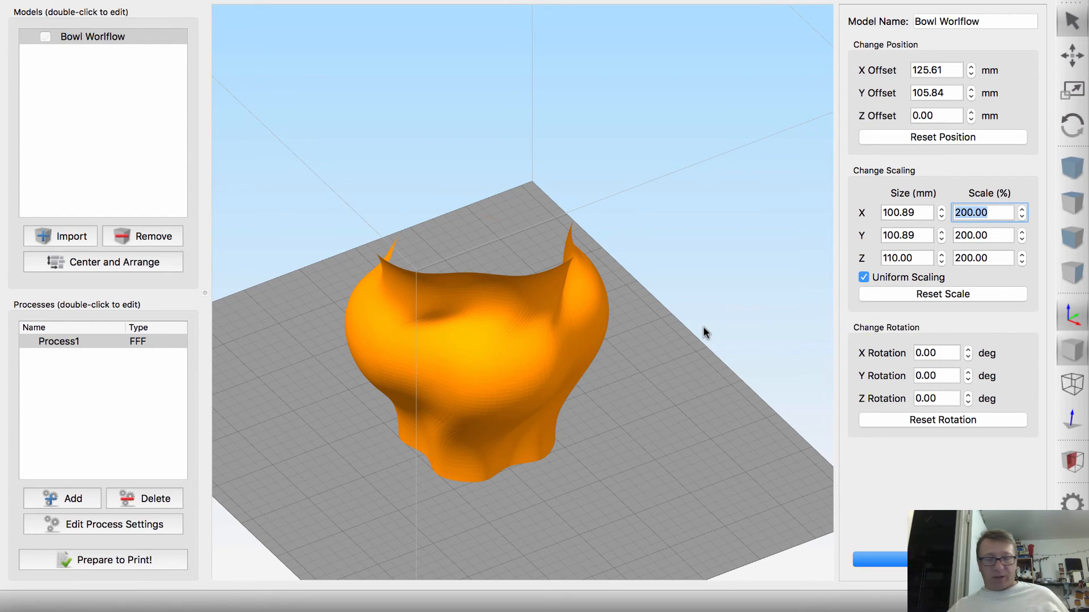
key("Return")
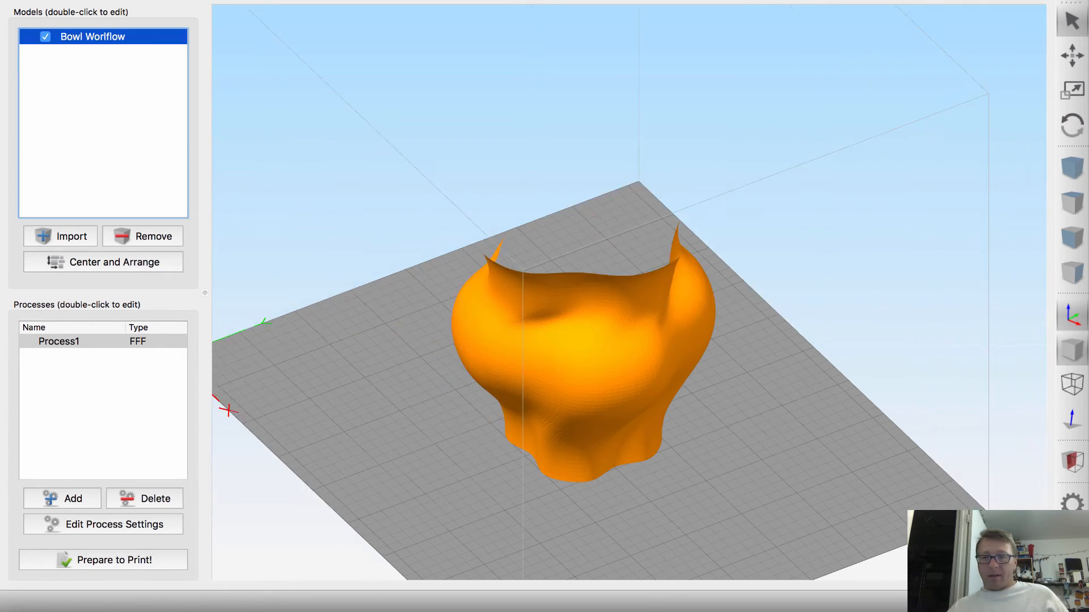